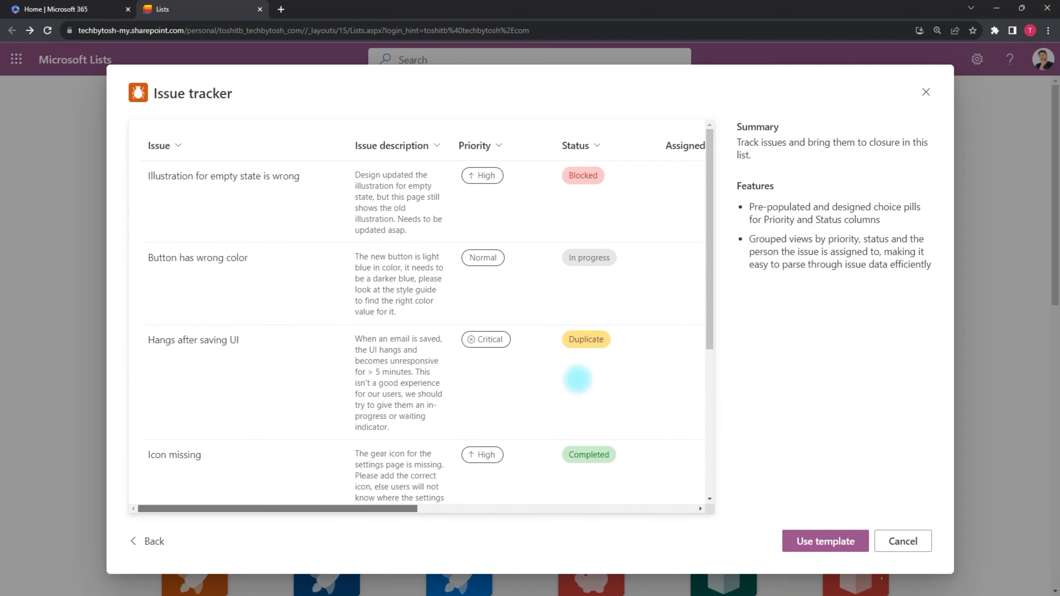
Preview the columns of the Issue tracker template, return to the template gallery and look through the Microsoft templates.
left_click_drag(325, 508, 339, 510)
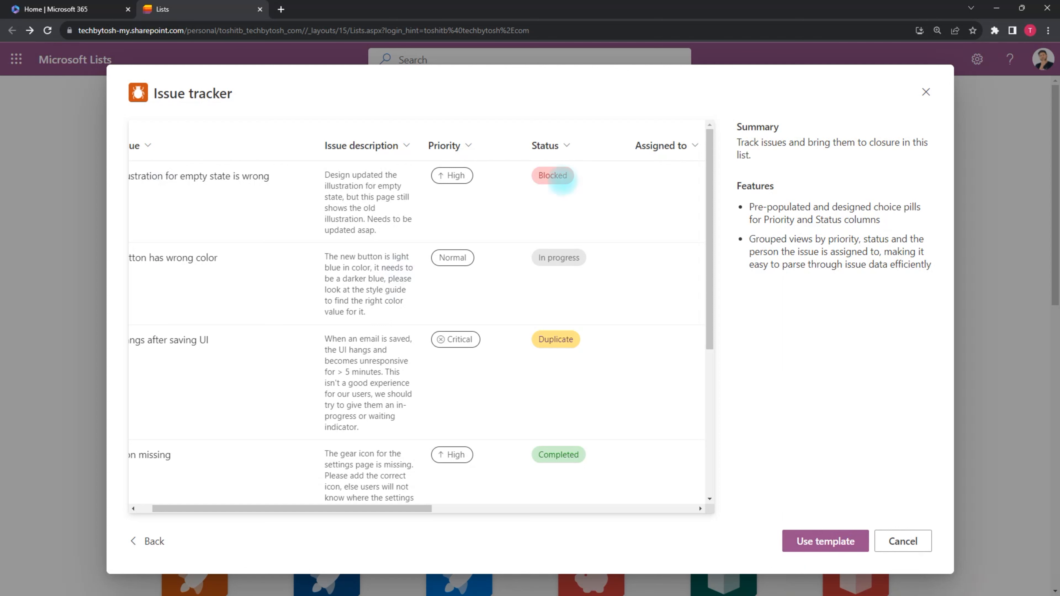
left_click_drag(379, 509, 237, 491)
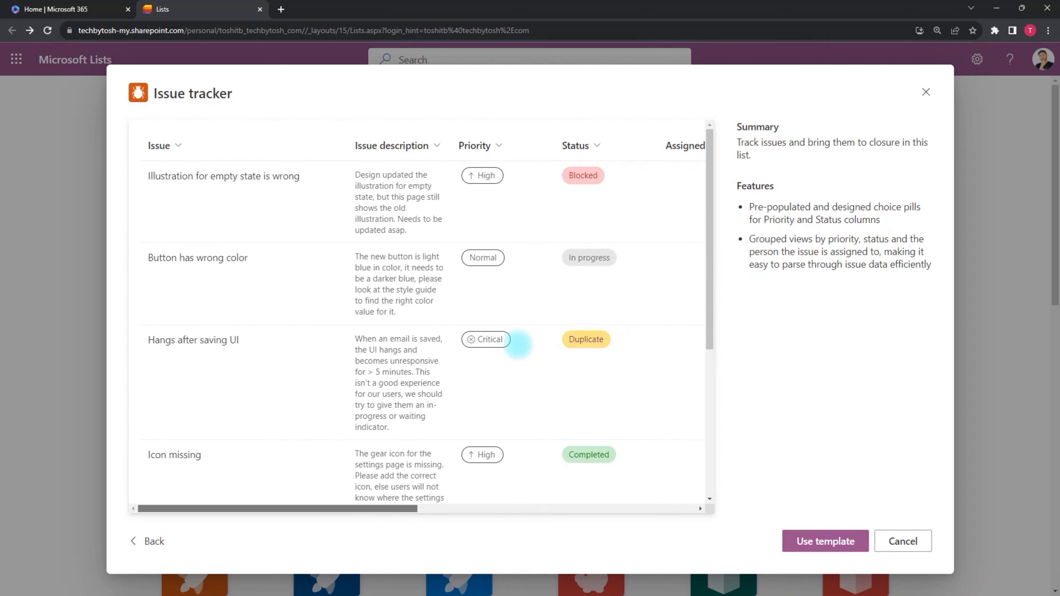
left_click(150, 541)
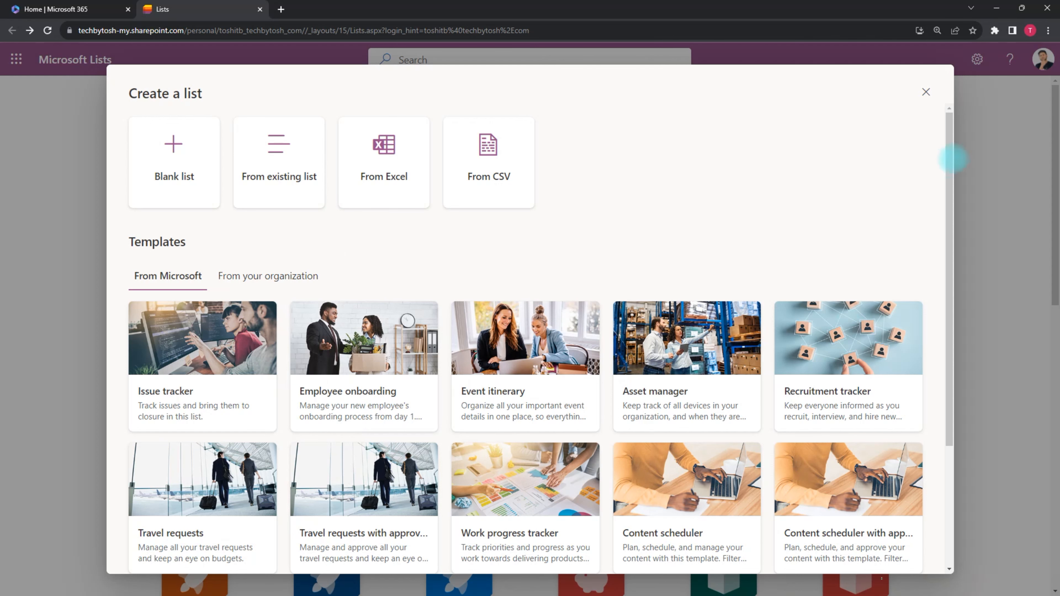
left_click_drag(950, 159, 945, 264)
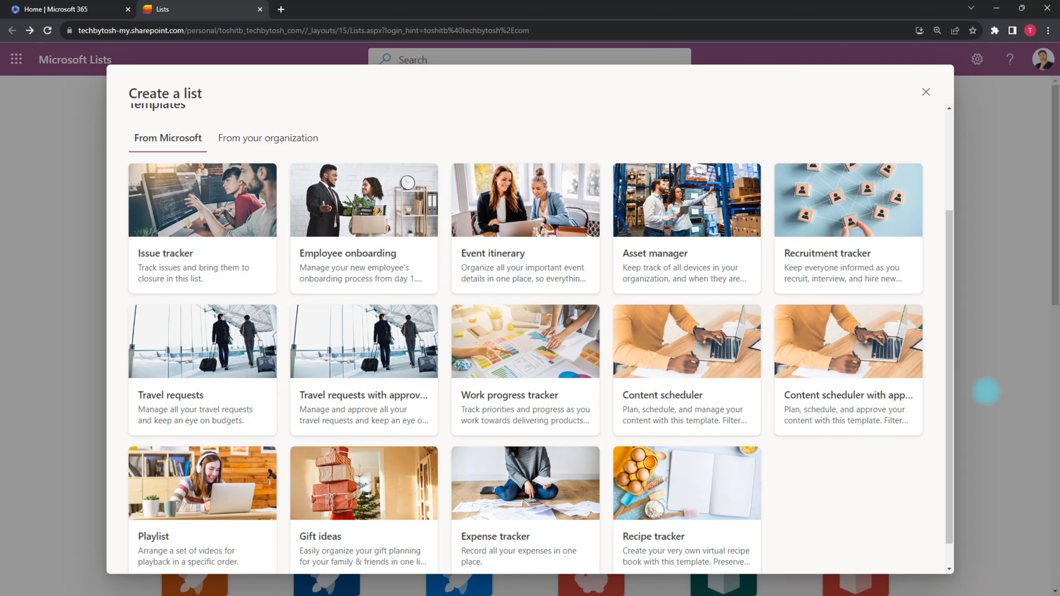
scroll(376, 259, "up", 3)
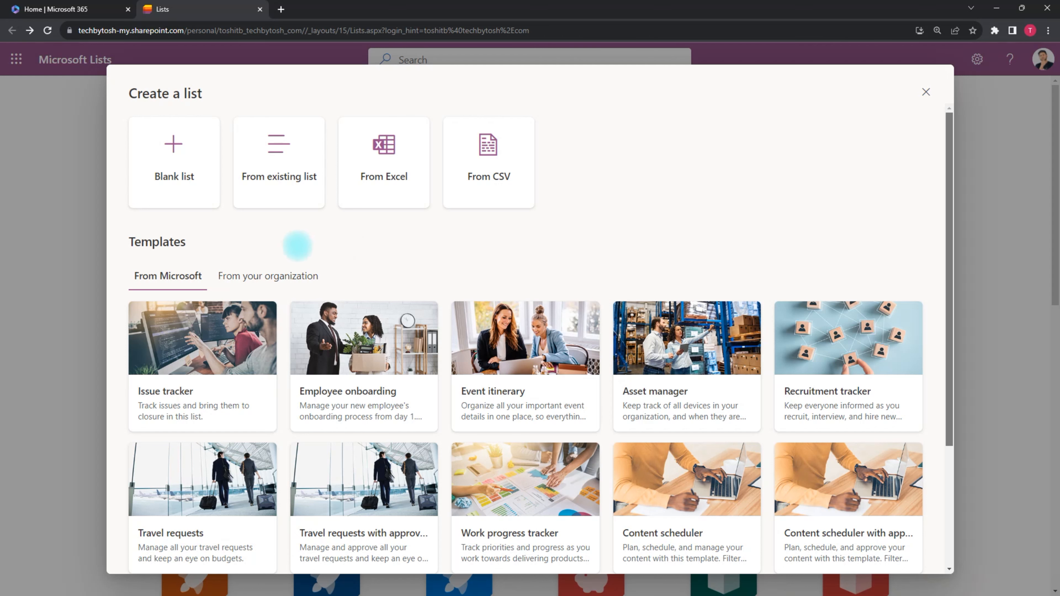
Start a blank list named "Supplier Status" with the description "Supplier status within the system".
left_click(175, 154)
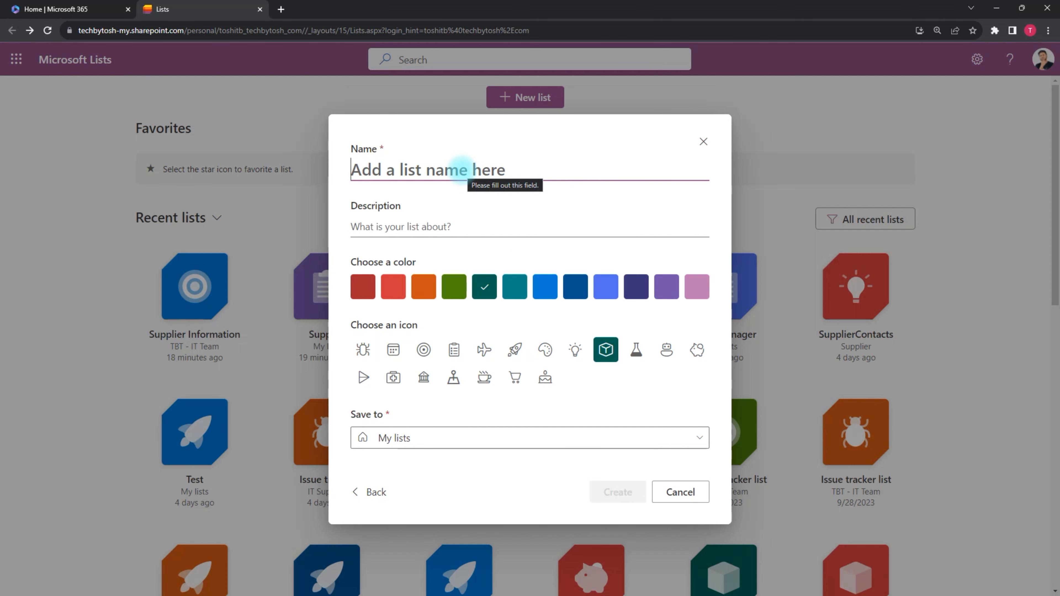
type("Supplier")
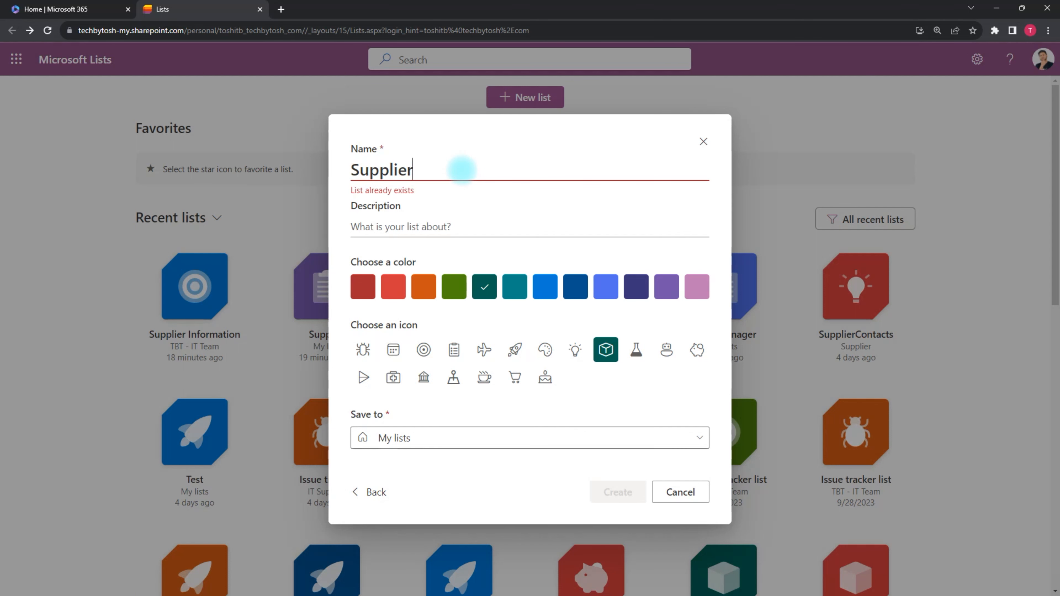
type("St")
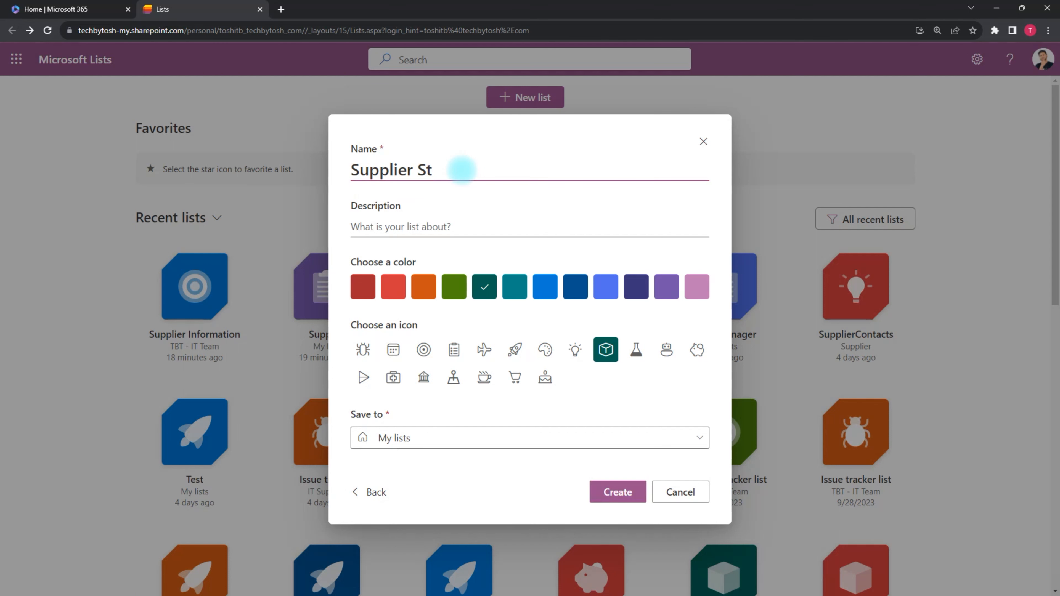
type("atus")
left_click(449, 226)
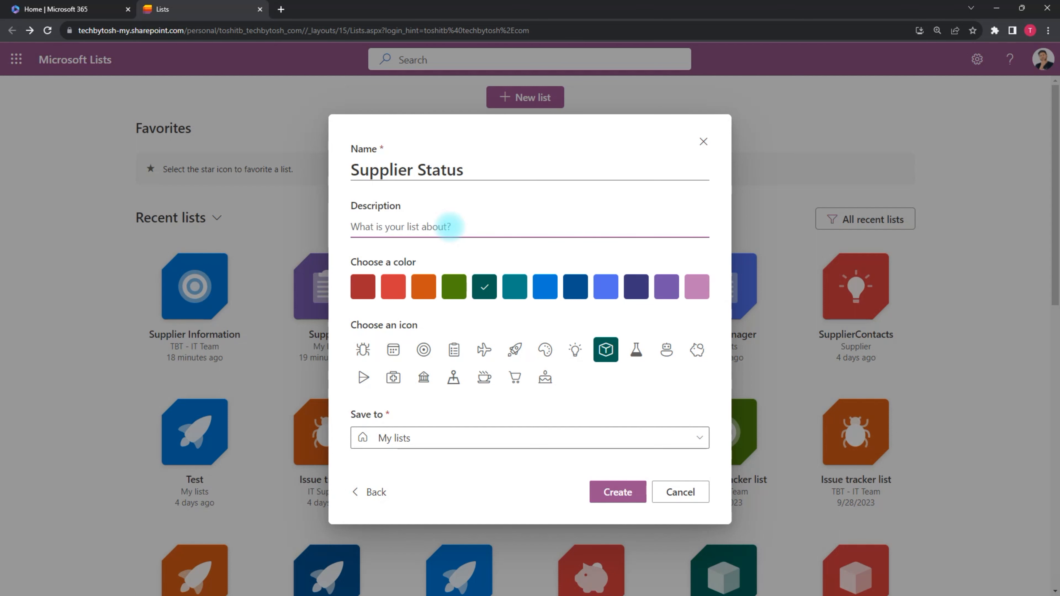
type("Sy")
type("pplier status within the system")
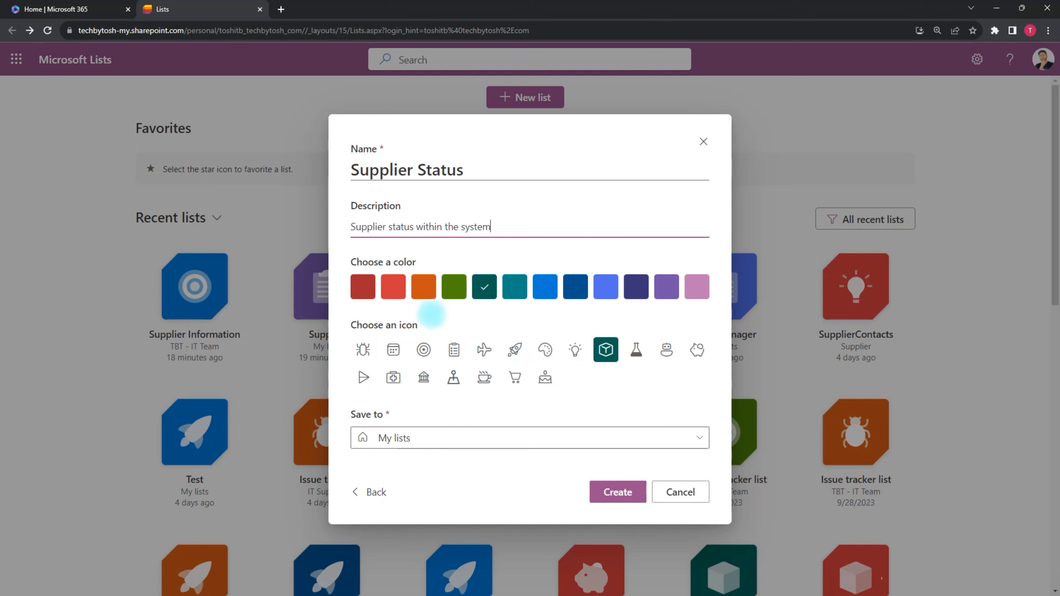
Give the list a green color and the Bank icon, and create it in My lists.
left_click(455, 287)
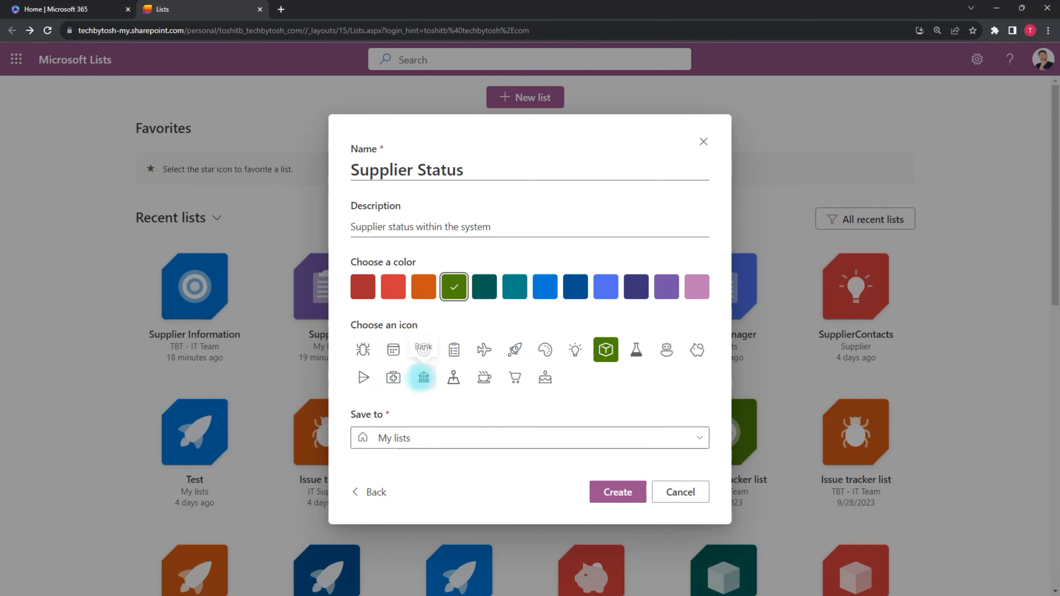
left_click(423, 377)
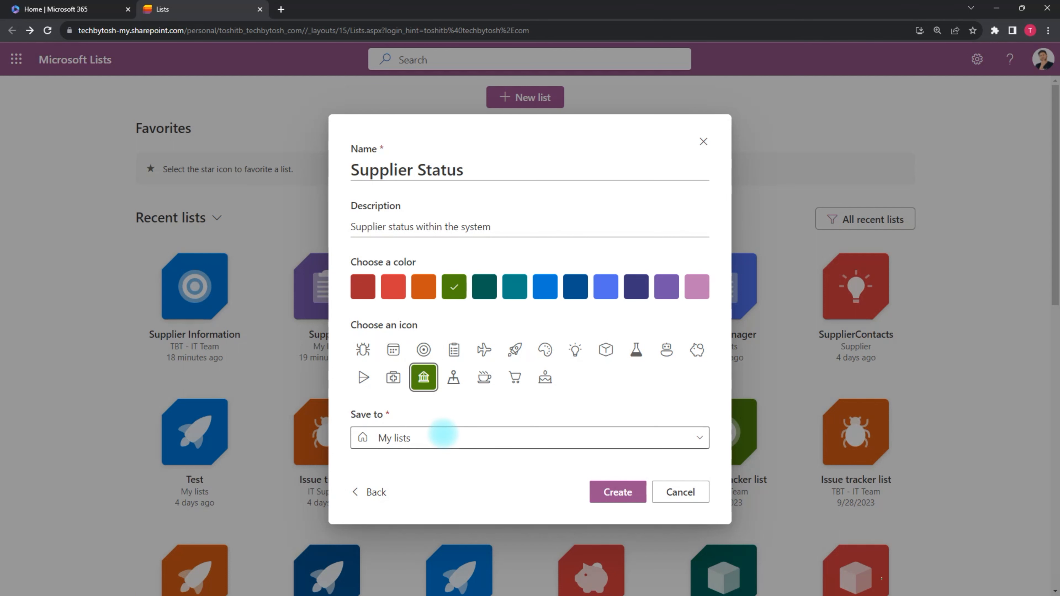
left_click(443, 436)
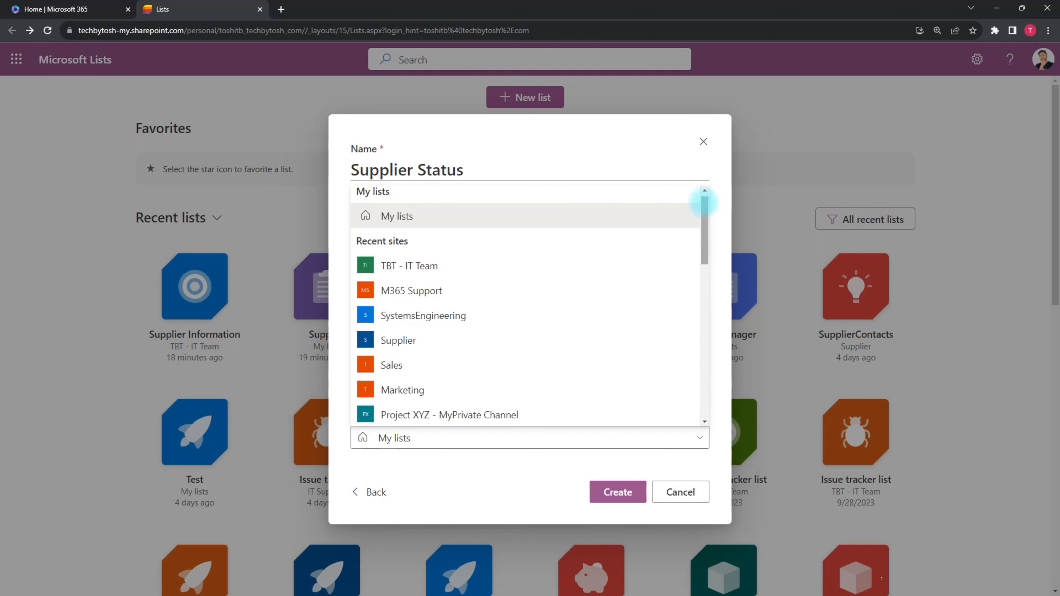
left_click_drag(704, 205, 705, 217)
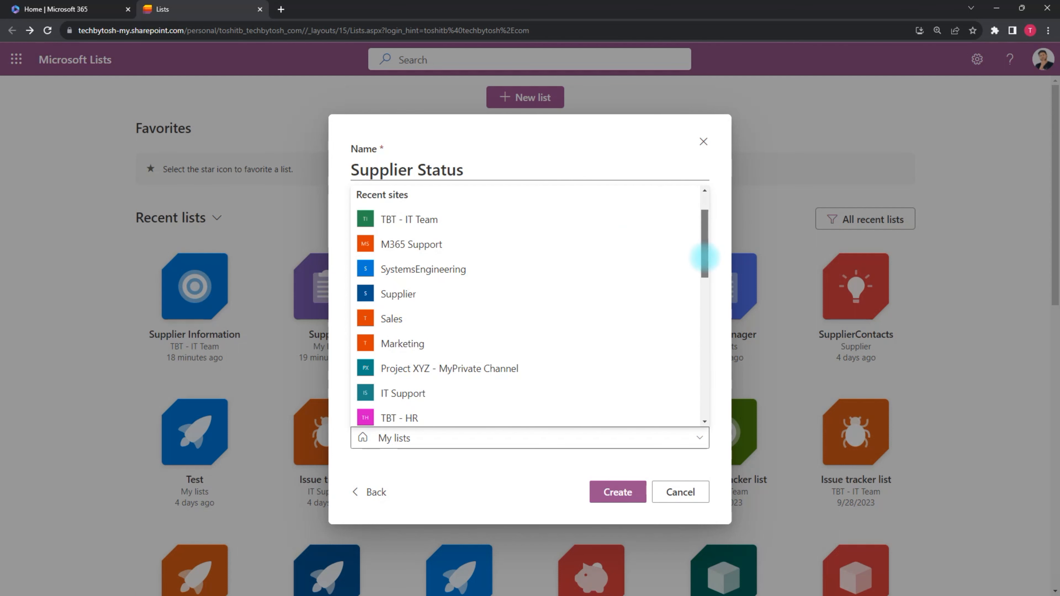
left_click_drag(705, 252, 712, 207)
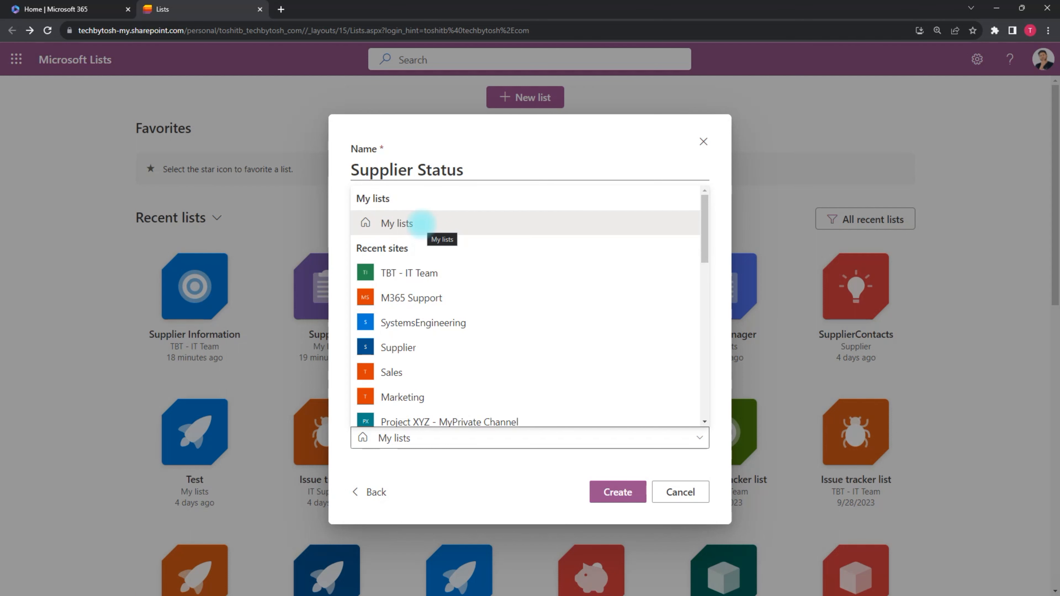
left_click(418, 222)
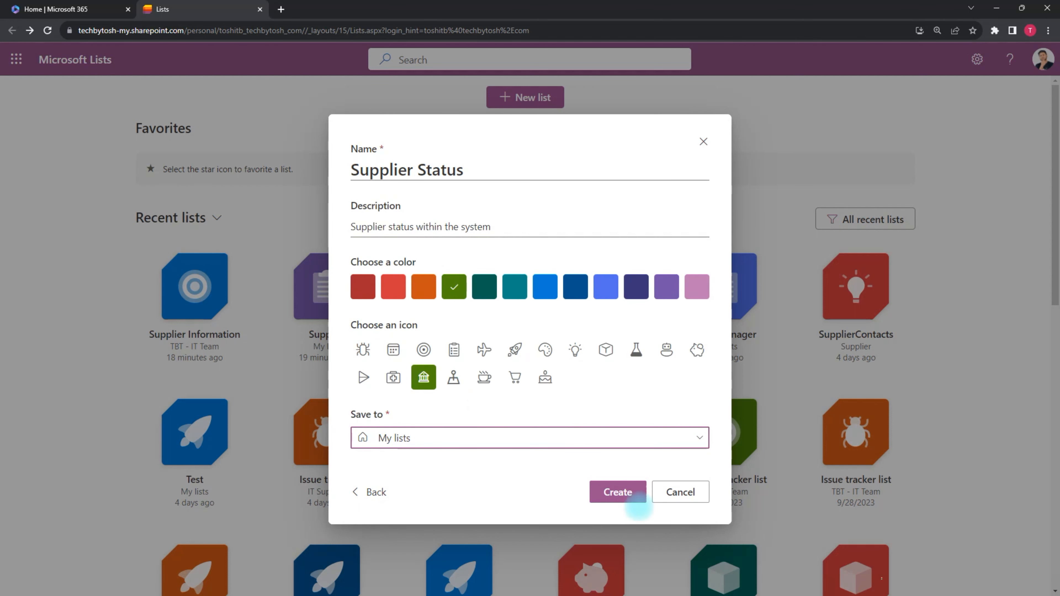
left_click(622, 493)
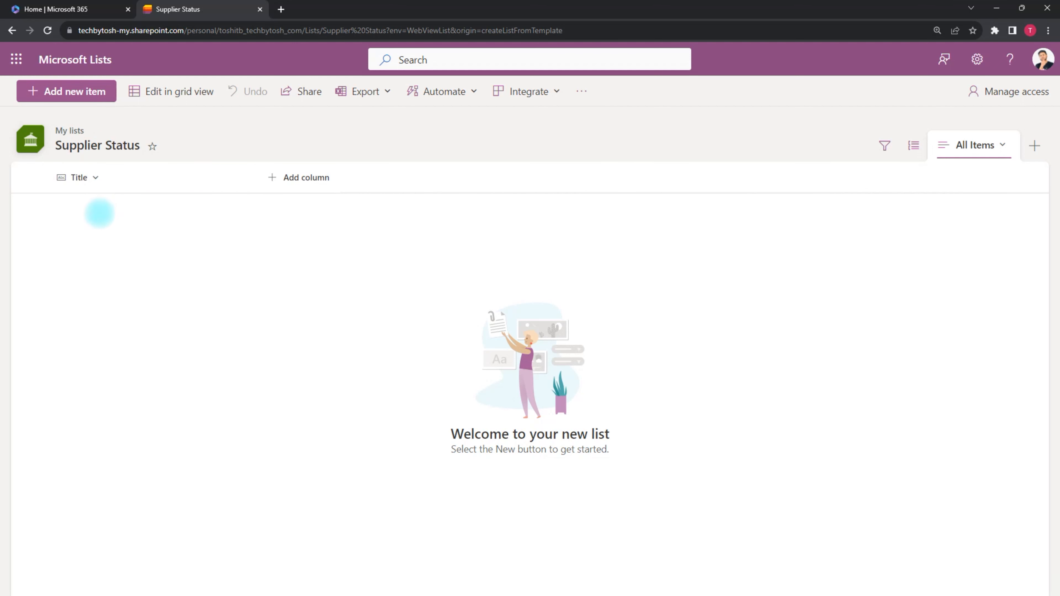
Rename the list's Title column to "Supplier Name".
left_click(96, 177)
mouse_move(98, 331)
mouse_move(104, 305)
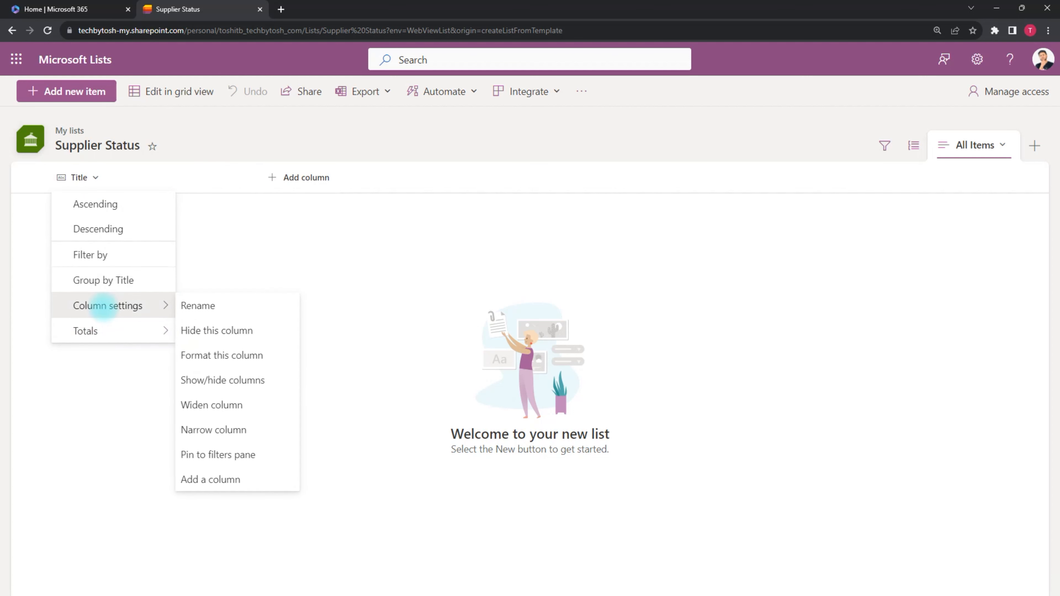
left_click(207, 303)
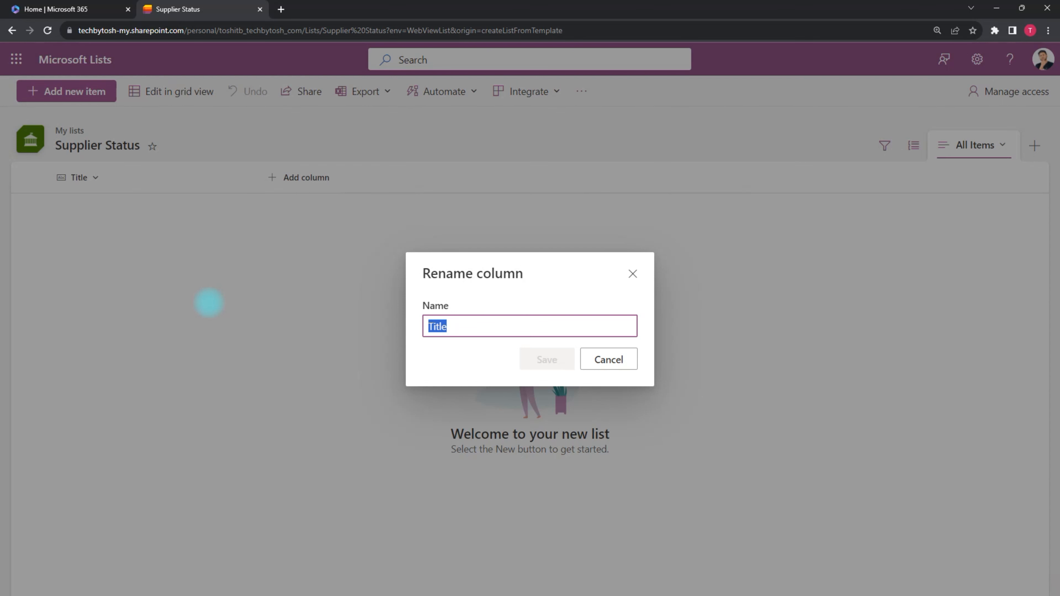
type("Supplier Name")
left_click(546, 359)
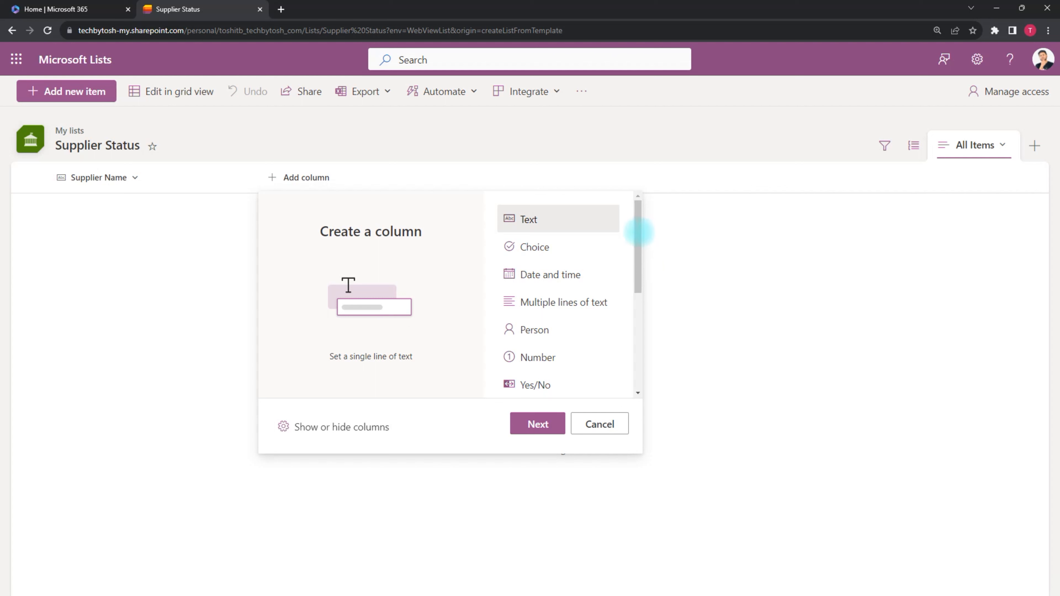
Add a Yes/No column named "On-boarded?" with No as its default value, leaving its information optional.
mouse_move(637, 230)
left_mouse_down()
mouse_move(634, 345)
mouse_move(645, 226)
left_mouse_up()
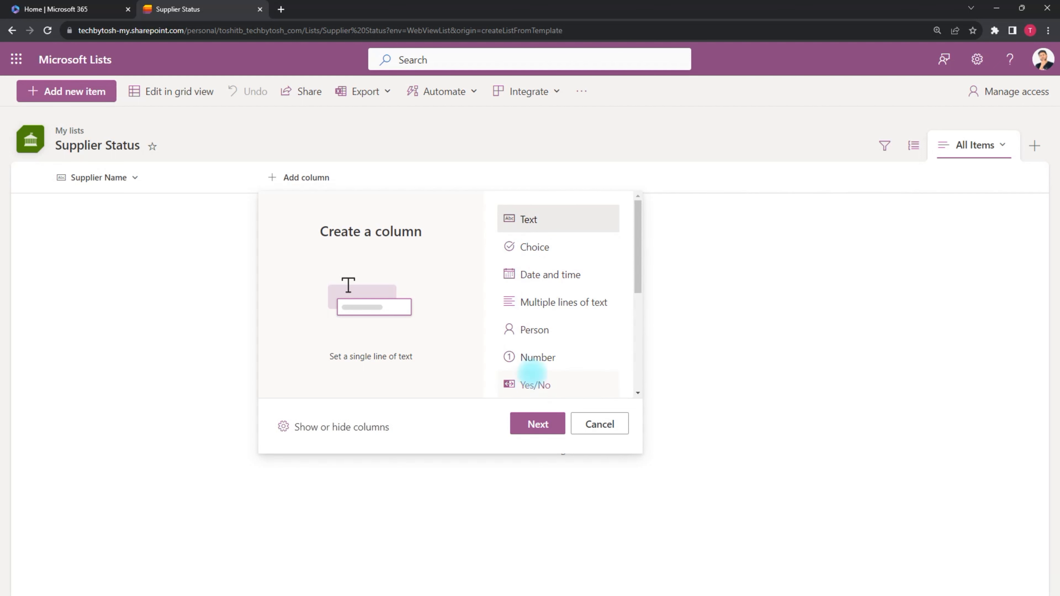
left_click(523, 385)
left_click(537, 424)
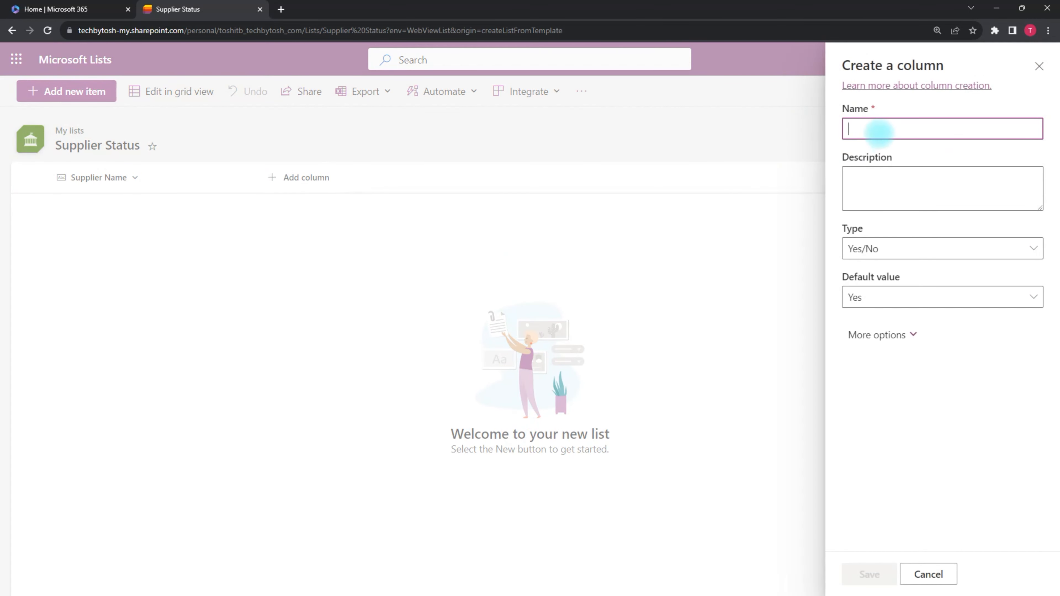
type("On-boarded?")
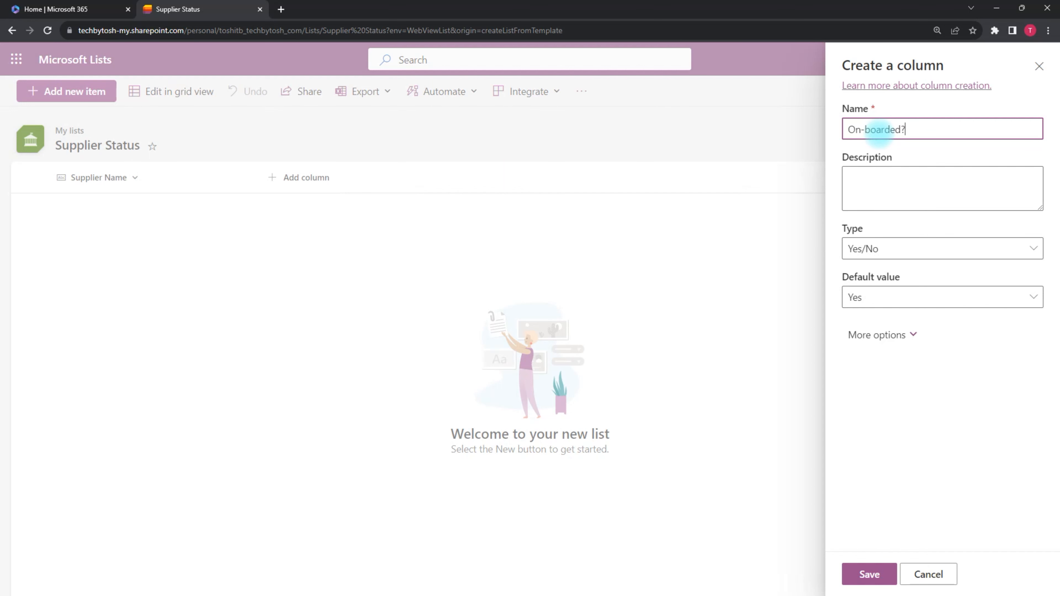
left_click(870, 297)
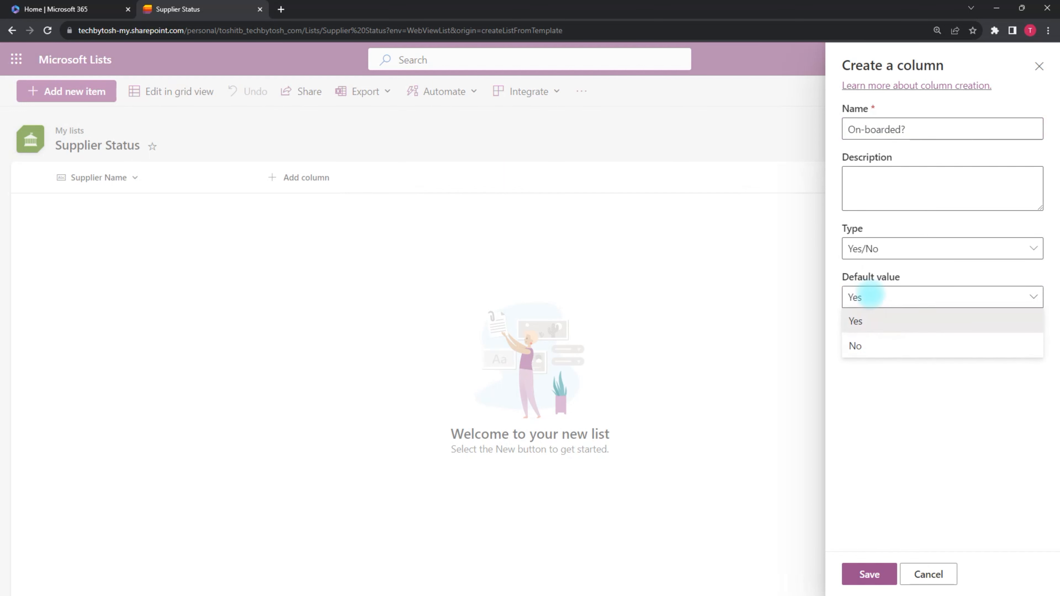
left_click(861, 345)
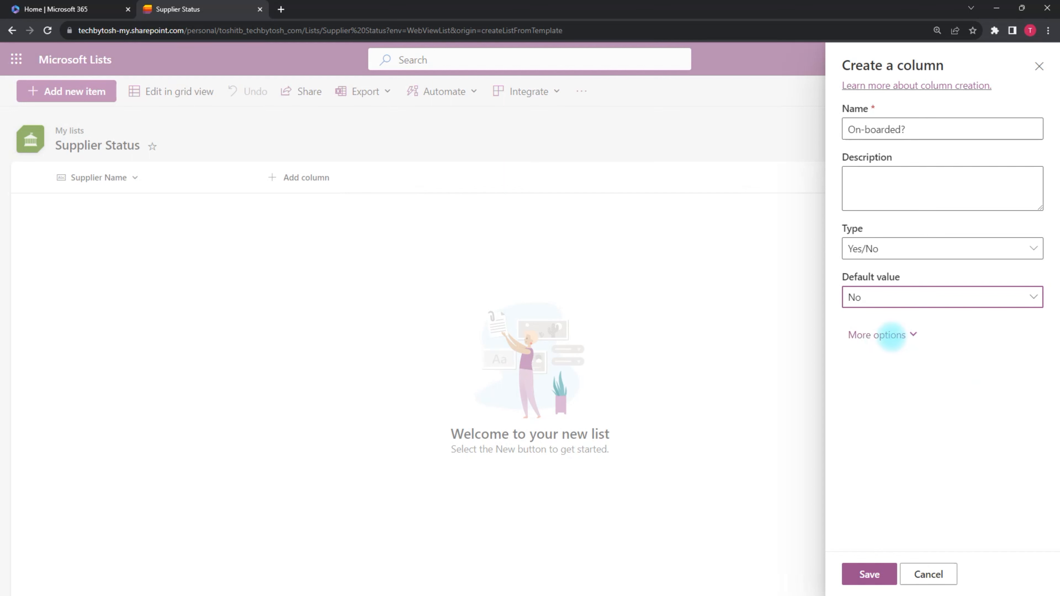
left_click(892, 336)
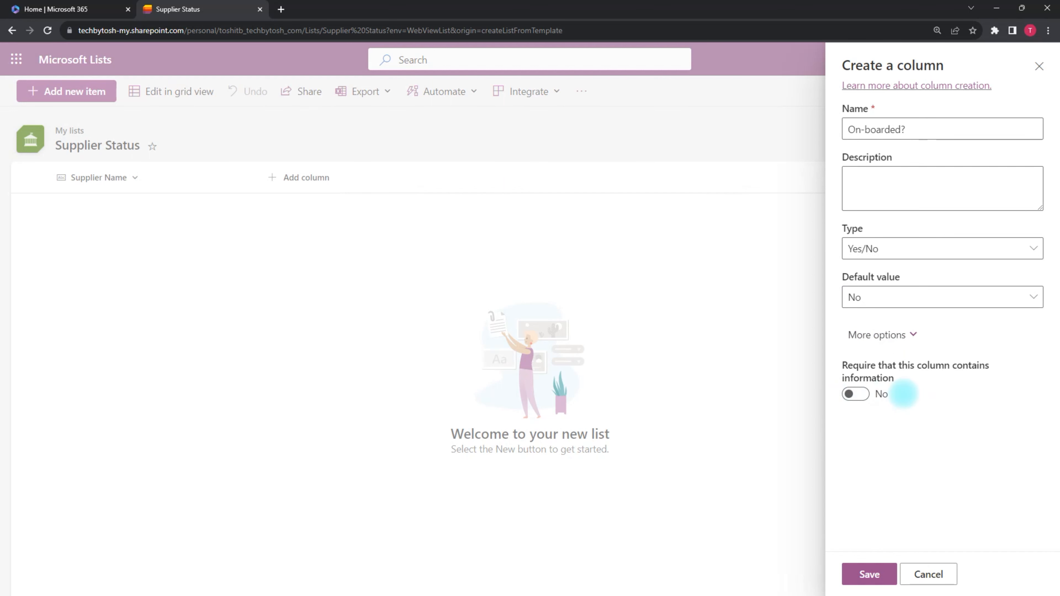
left_click(852, 394)
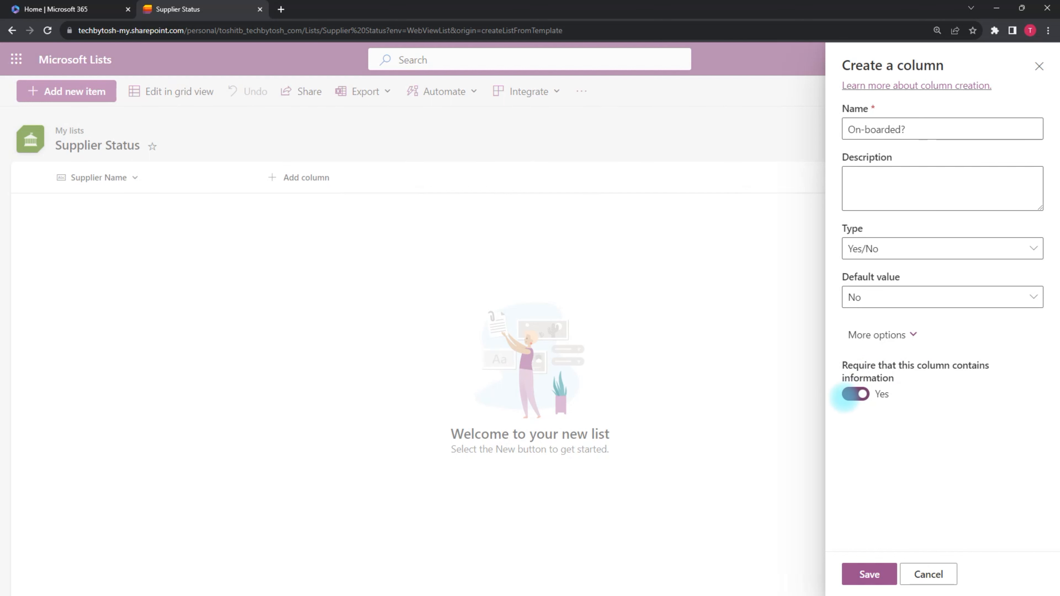
left_click(850, 394)
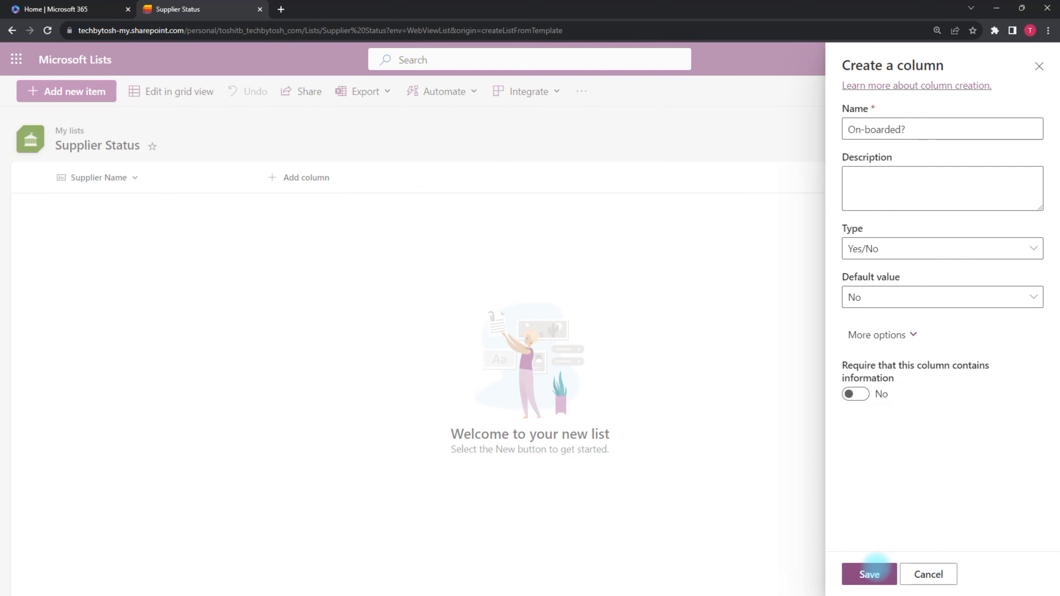
left_click(869, 575)
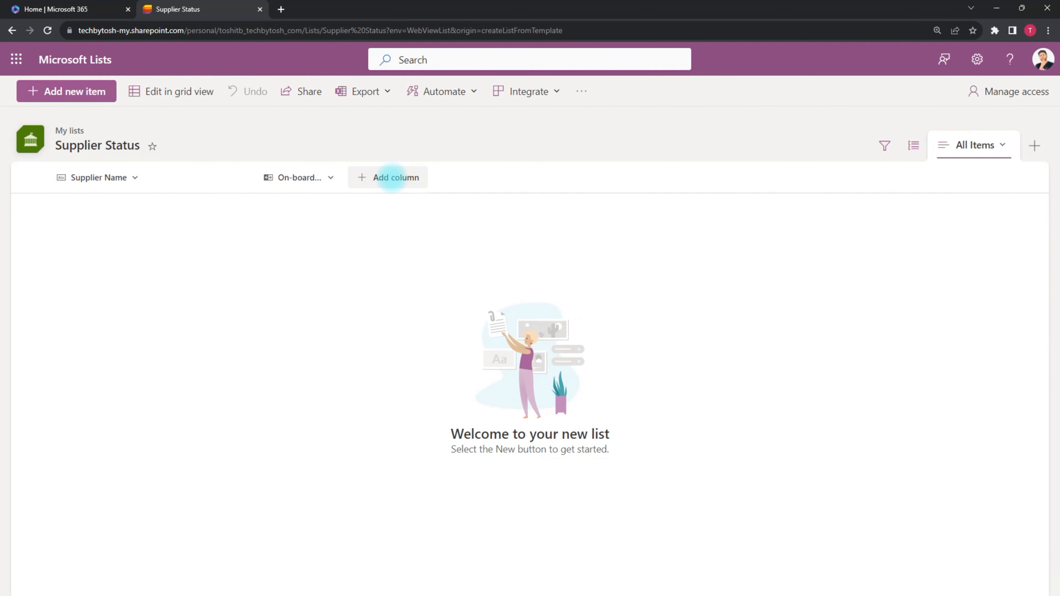
Add a Person column named "Verified By" without profile photos, multiple selections or required information.
left_click(392, 177)
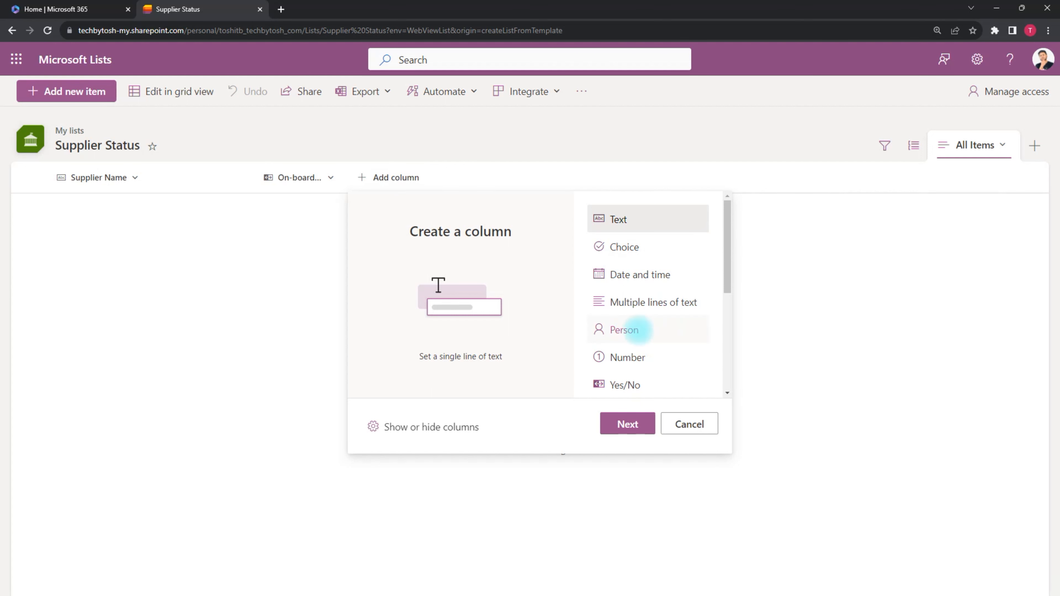
left_click(635, 325)
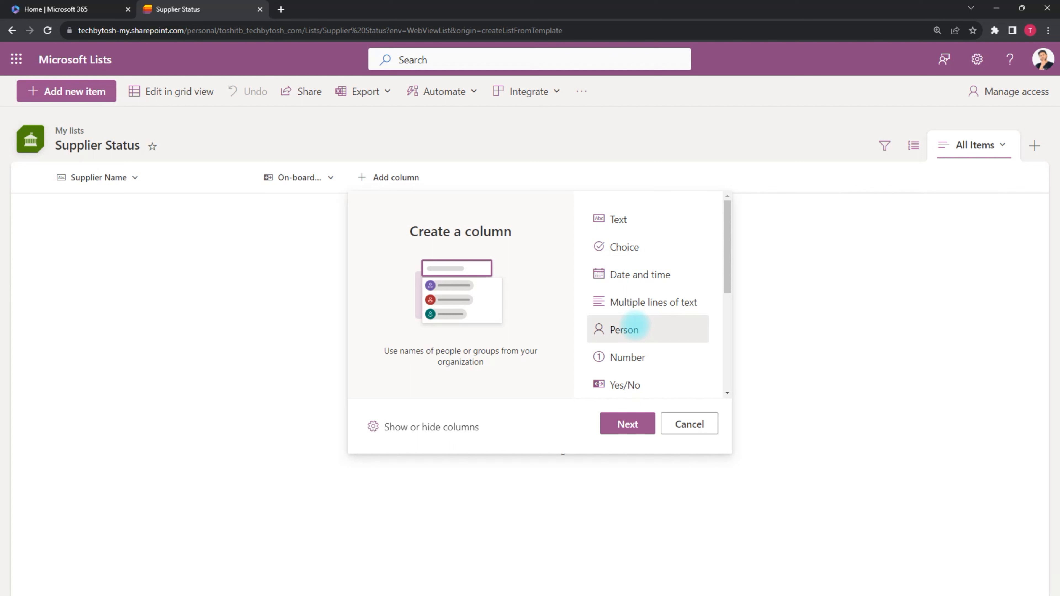
left_click(627, 424)
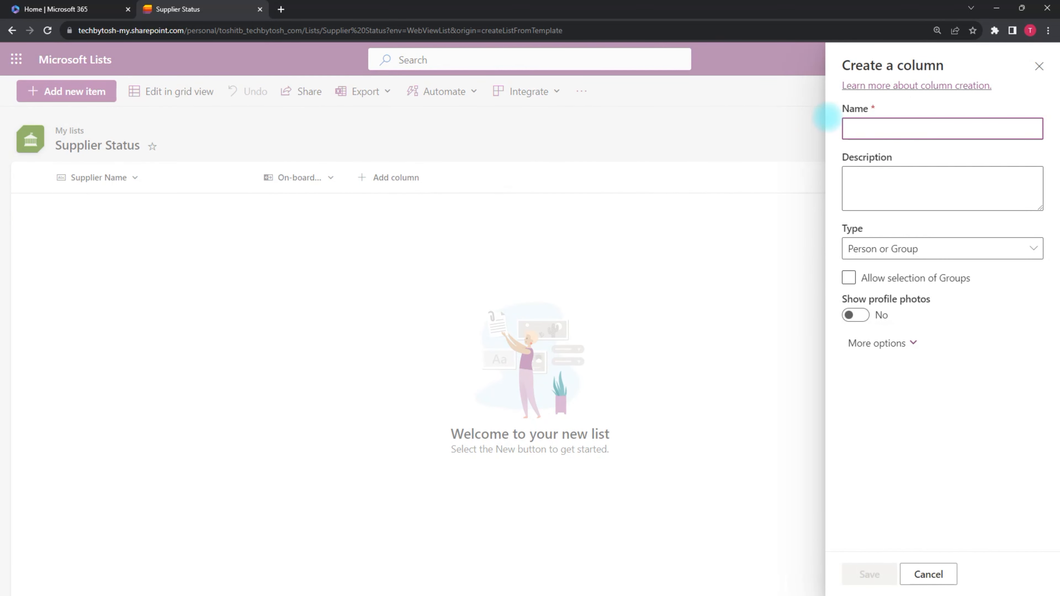
type("Verifica")
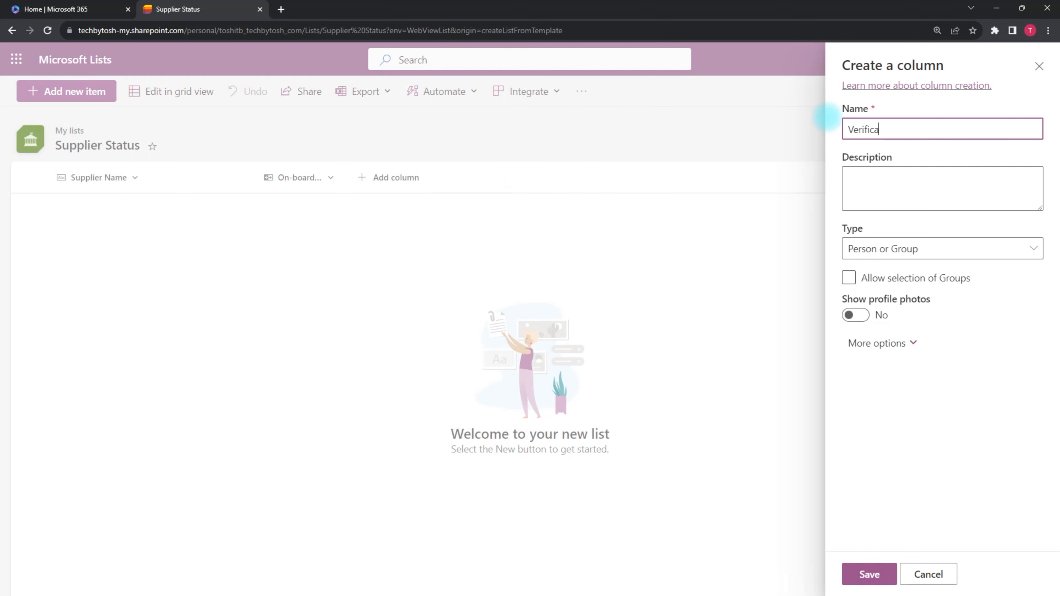
key("BackSpace")
key("BackSpace")
type("ed By")
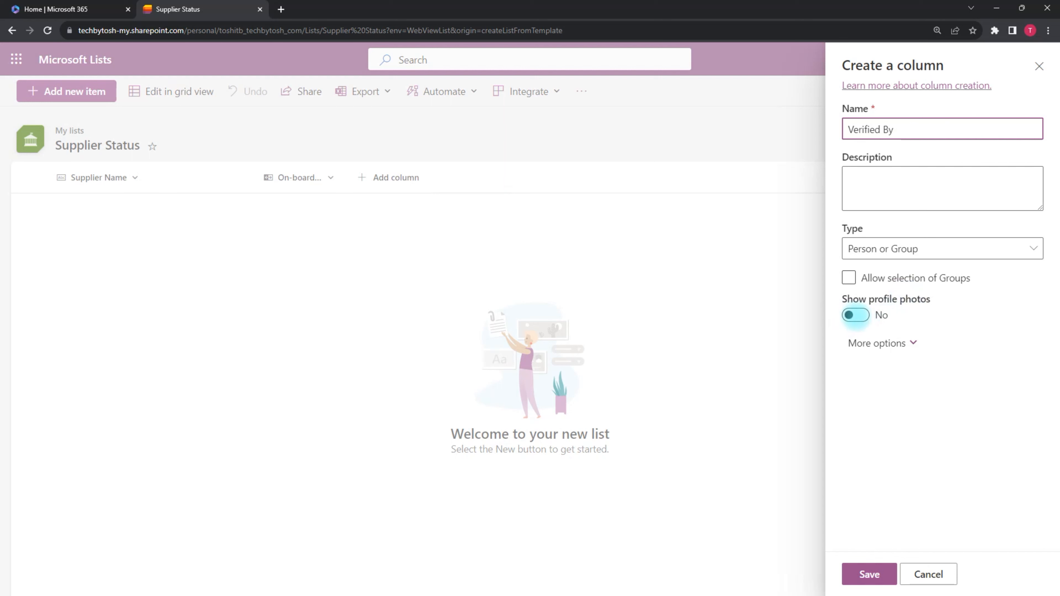
left_click(855, 316)
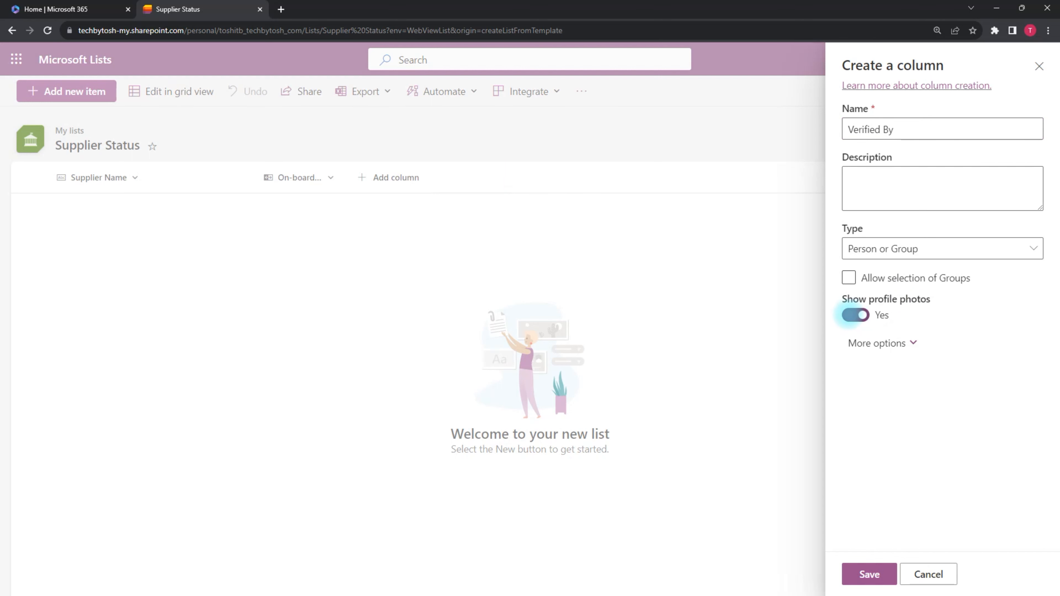
left_click(861, 345)
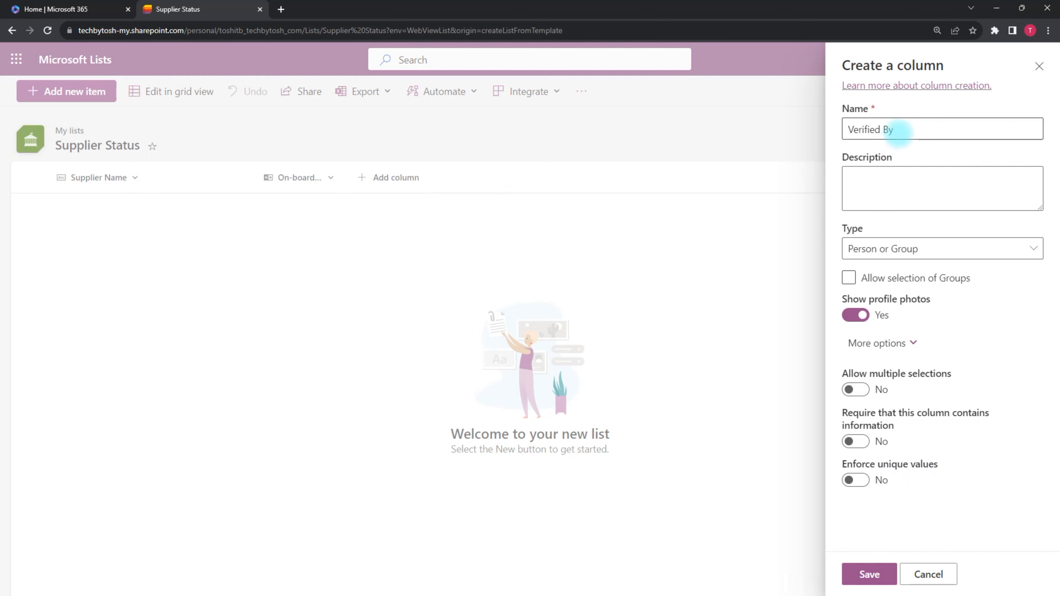
left_click(899, 130)
left_click(853, 315)
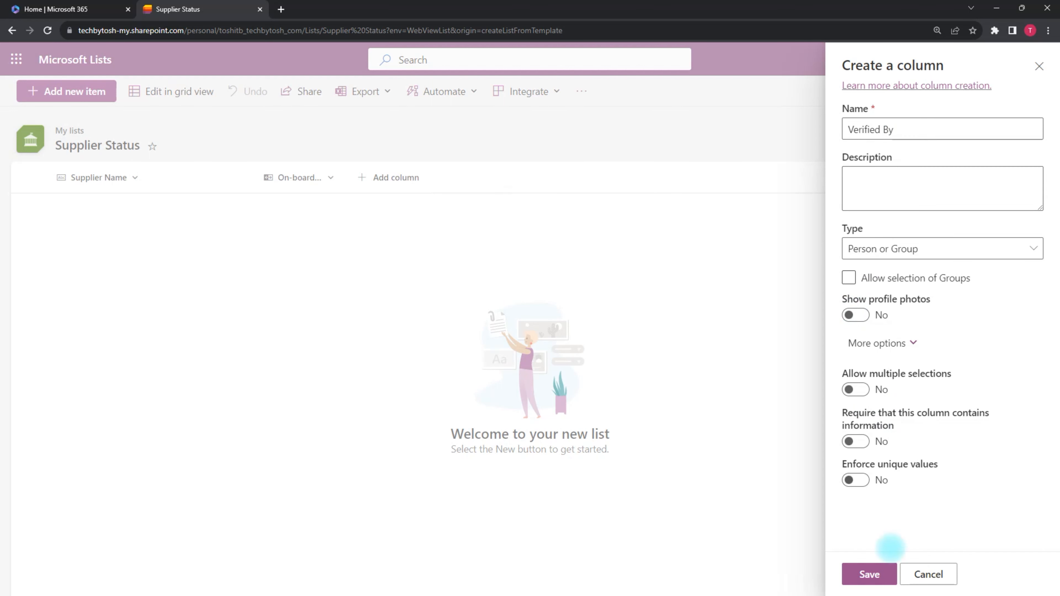
left_click(870, 574)
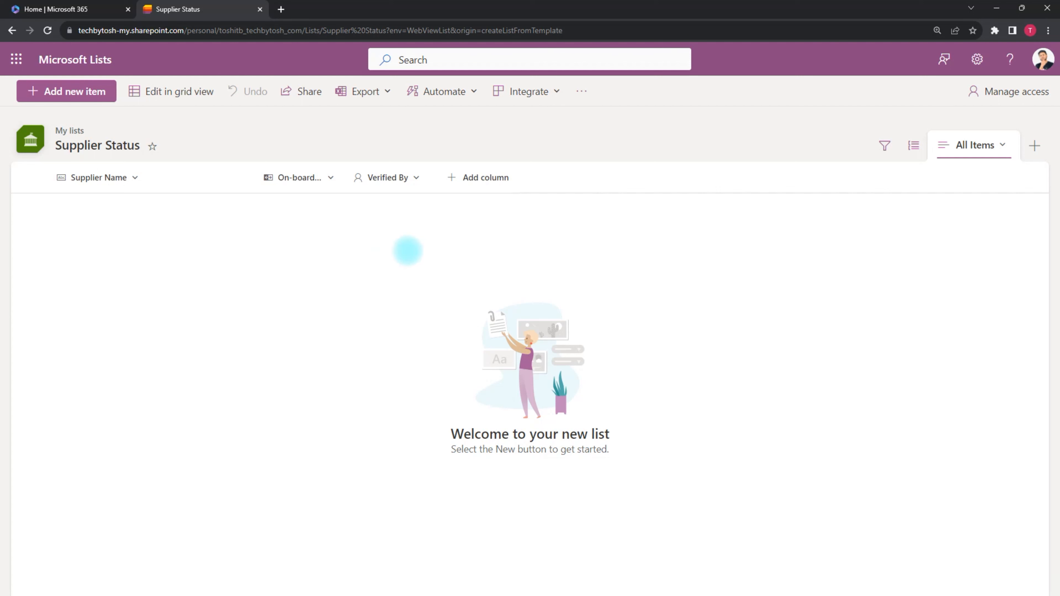
Add a Date and time column named "Date Verified" with None as its default value, excluding time and leaving it optional.
left_click(479, 177)
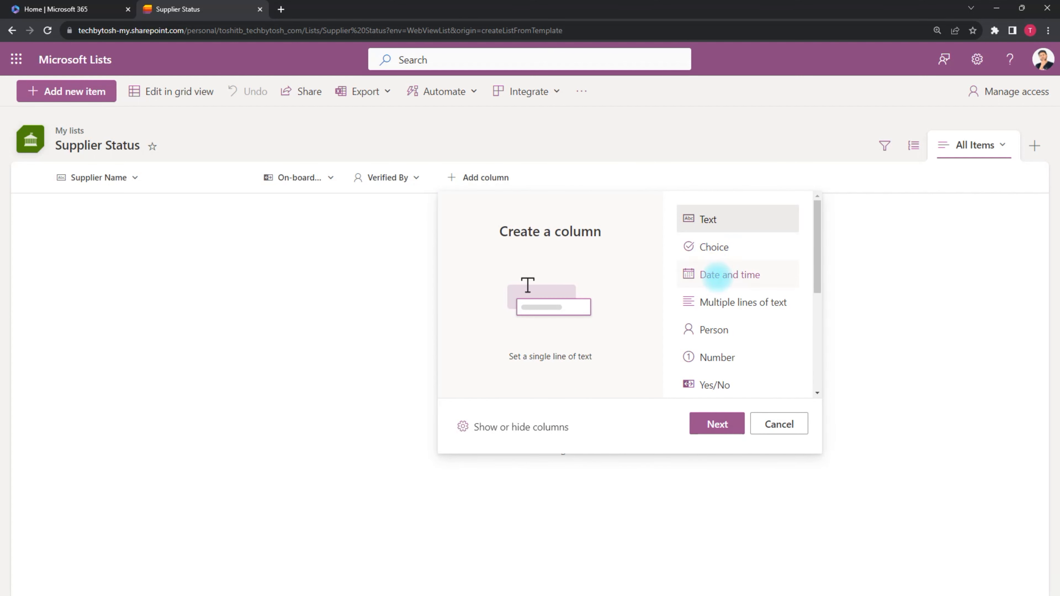
left_click(717, 275)
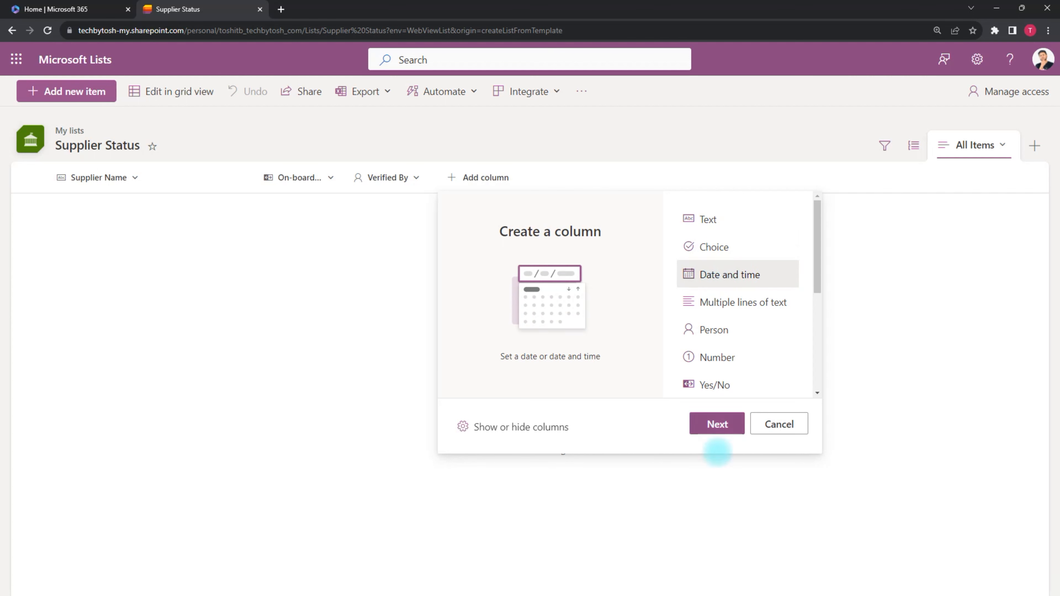
left_click(717, 423)
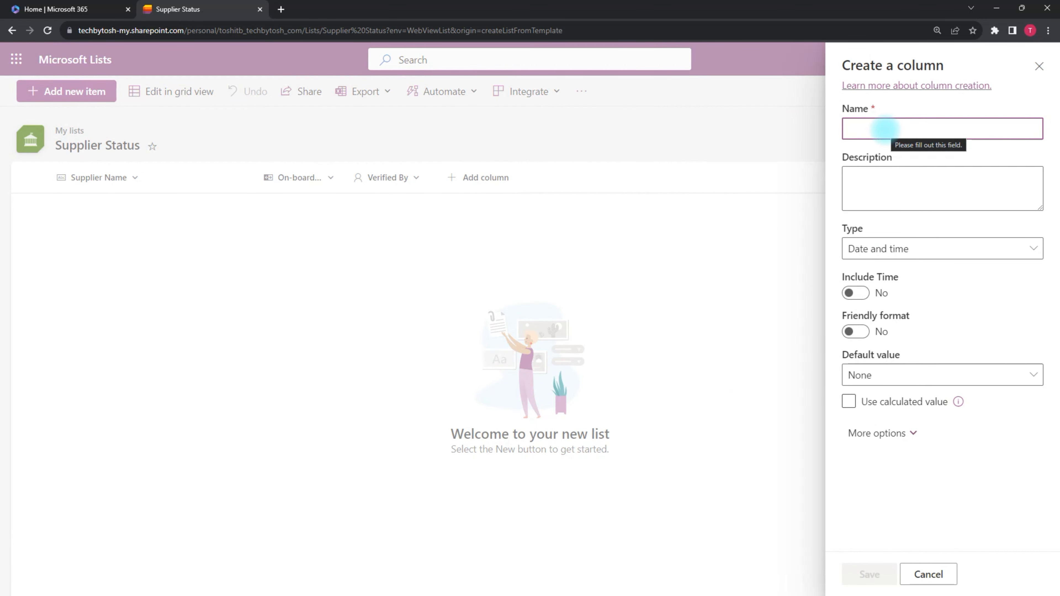
type("Date Verified")
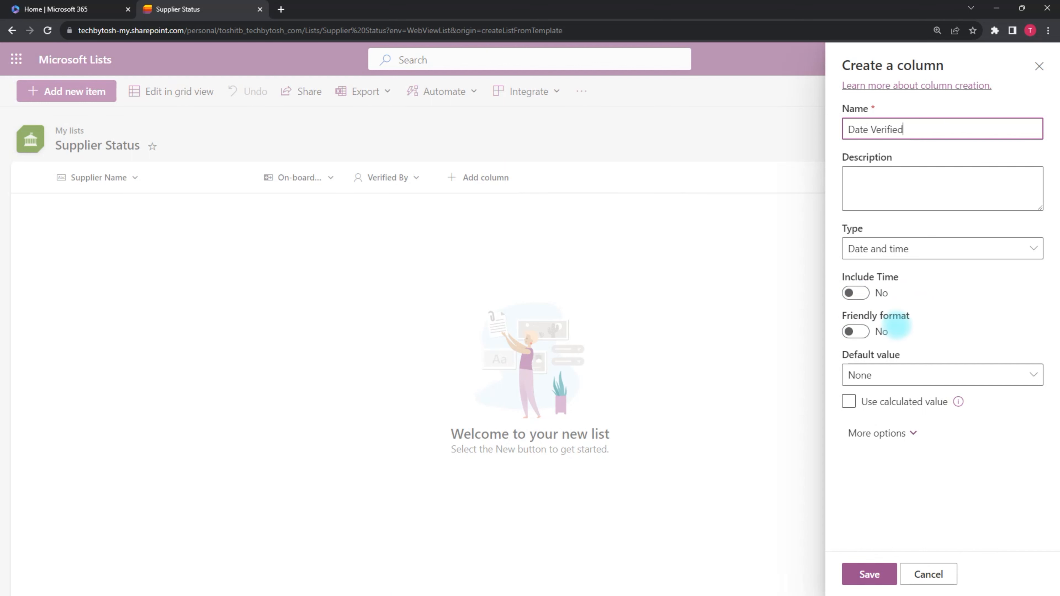
left_click(895, 374)
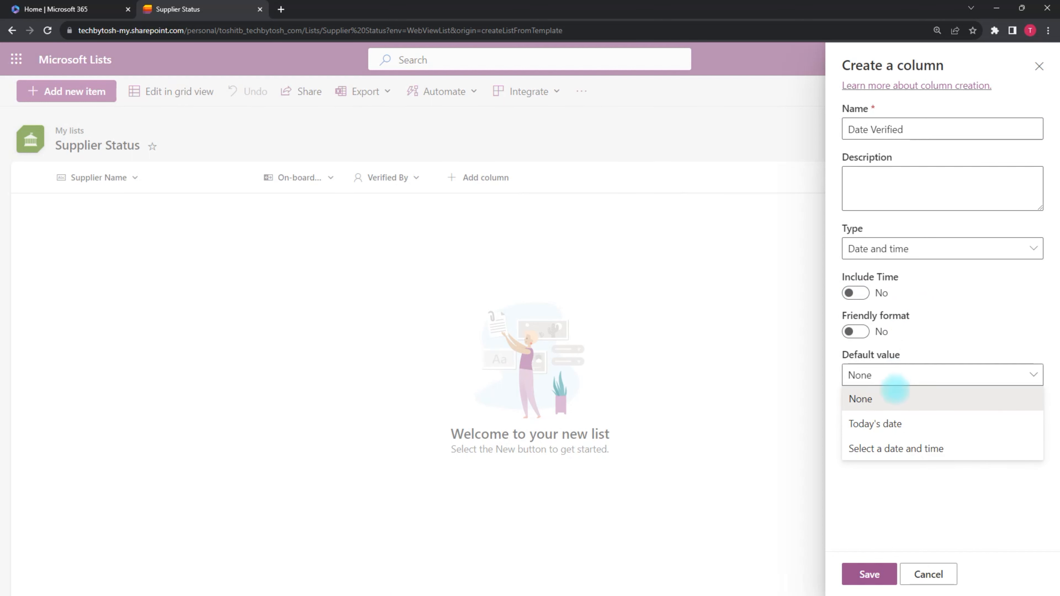
left_click(888, 399)
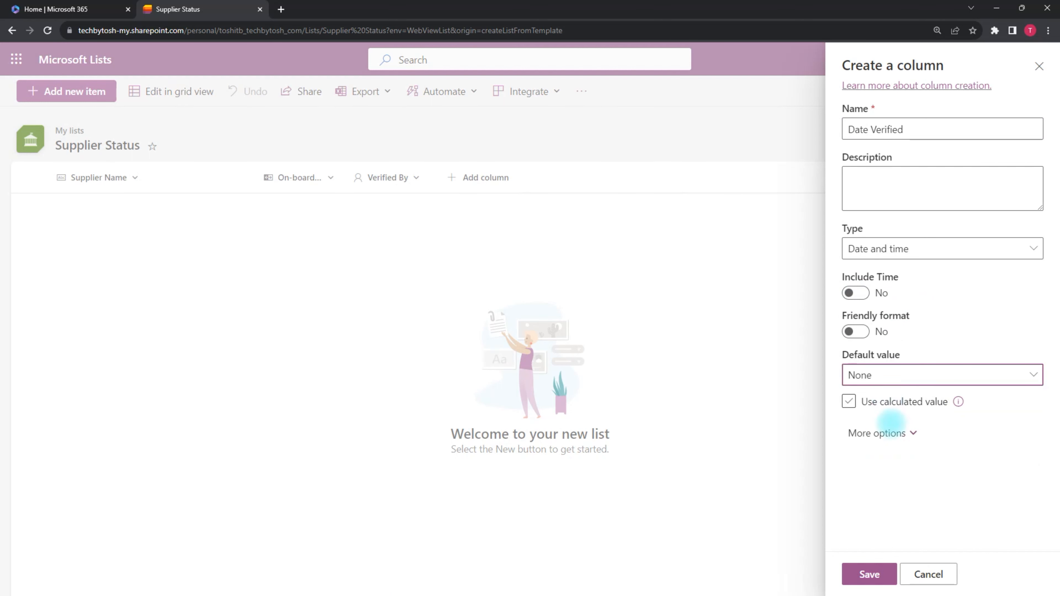
left_click(881, 434)
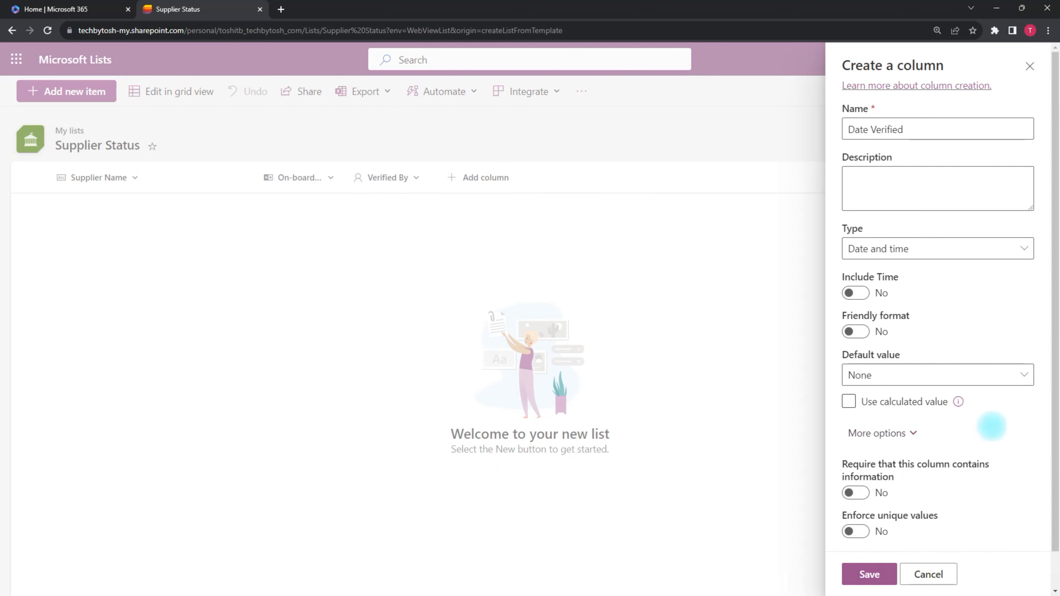
scroll(1053, 280, "down", 1)
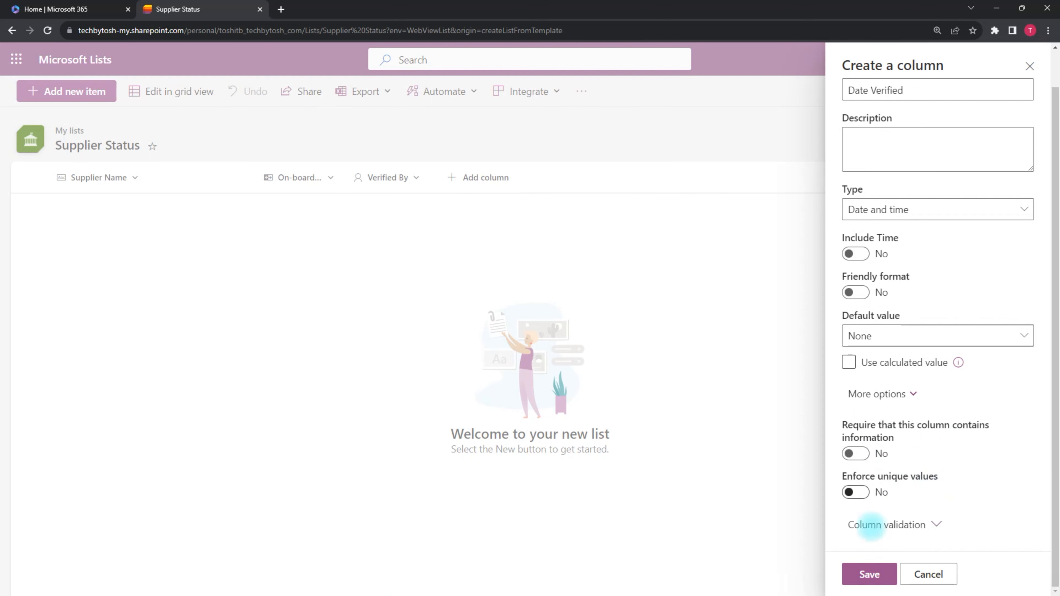
left_click(869, 575)
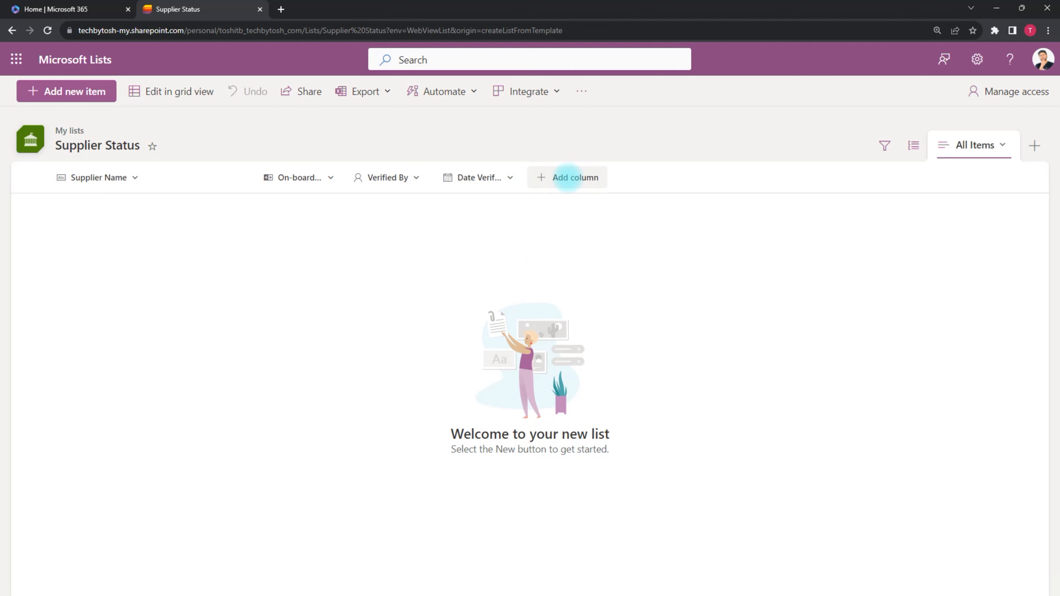
Add a Number column named "Verification %" using the % symbol, and widen it so its full name fits.
left_click(567, 179)
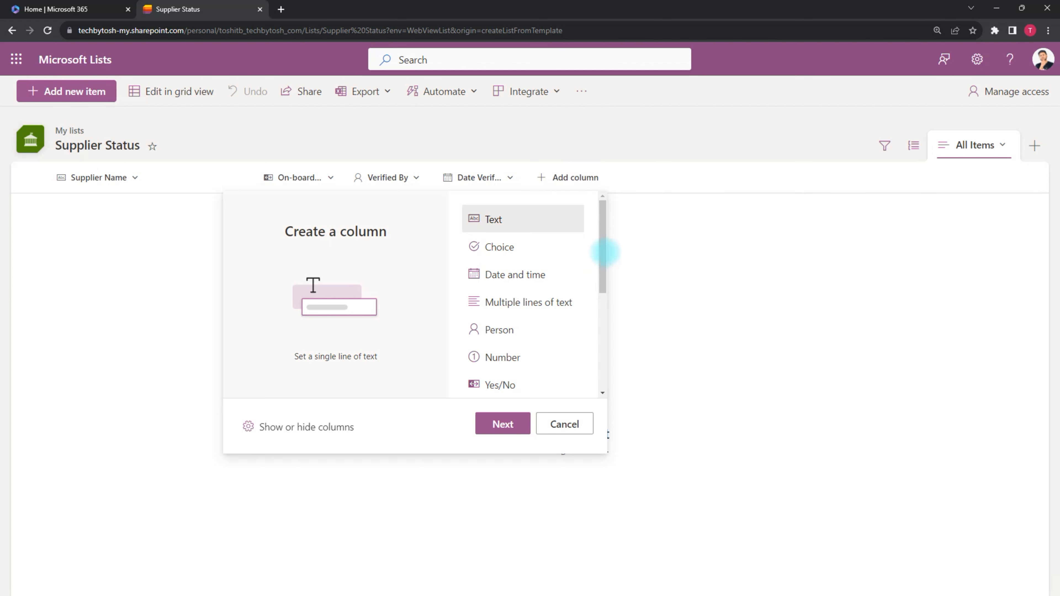
left_click_drag(602, 218, 601, 229)
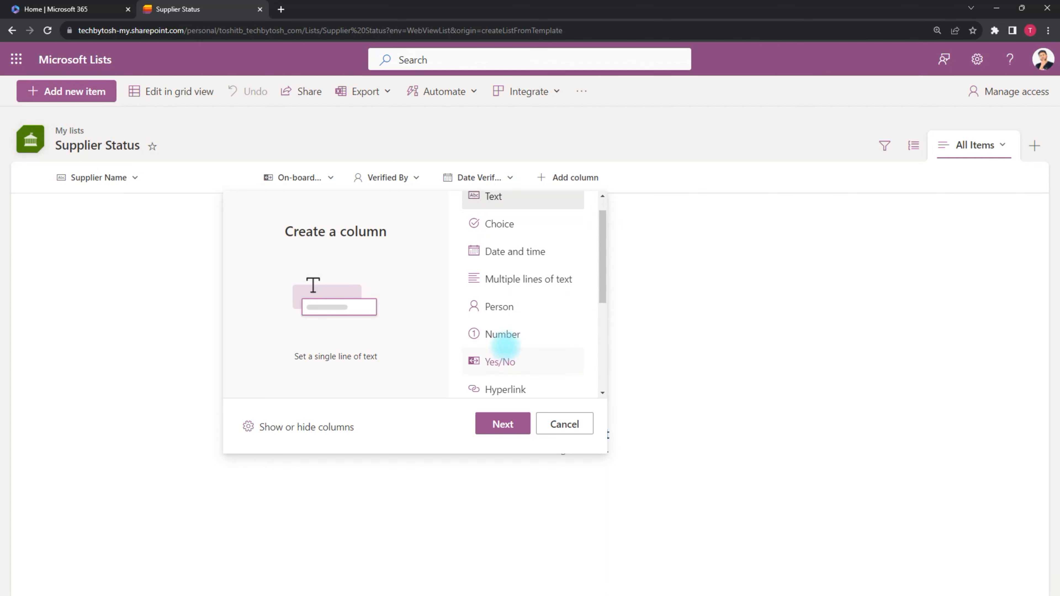
left_click(506, 334)
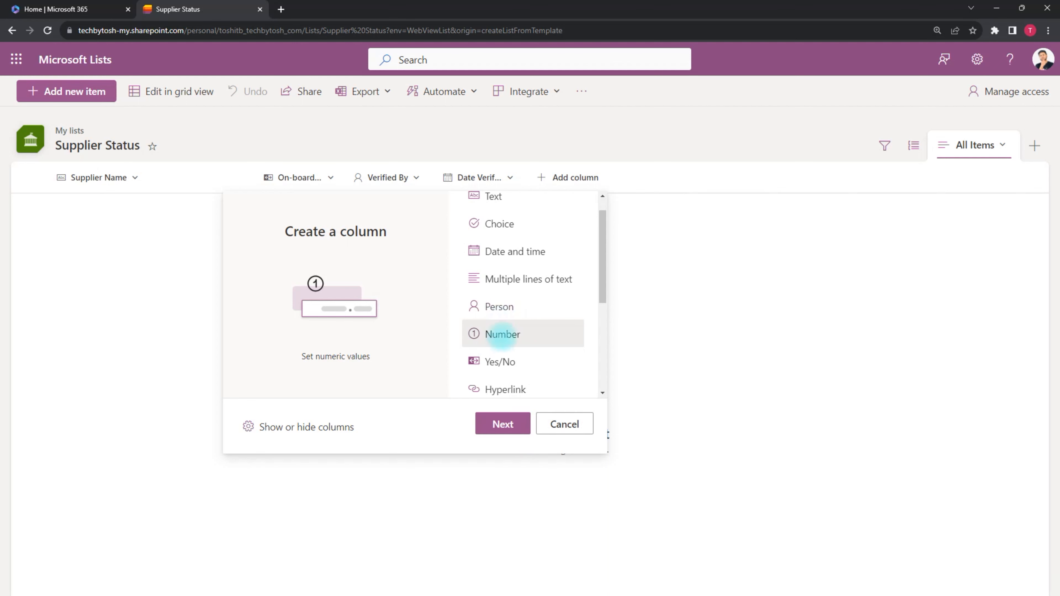
left_click(504, 426)
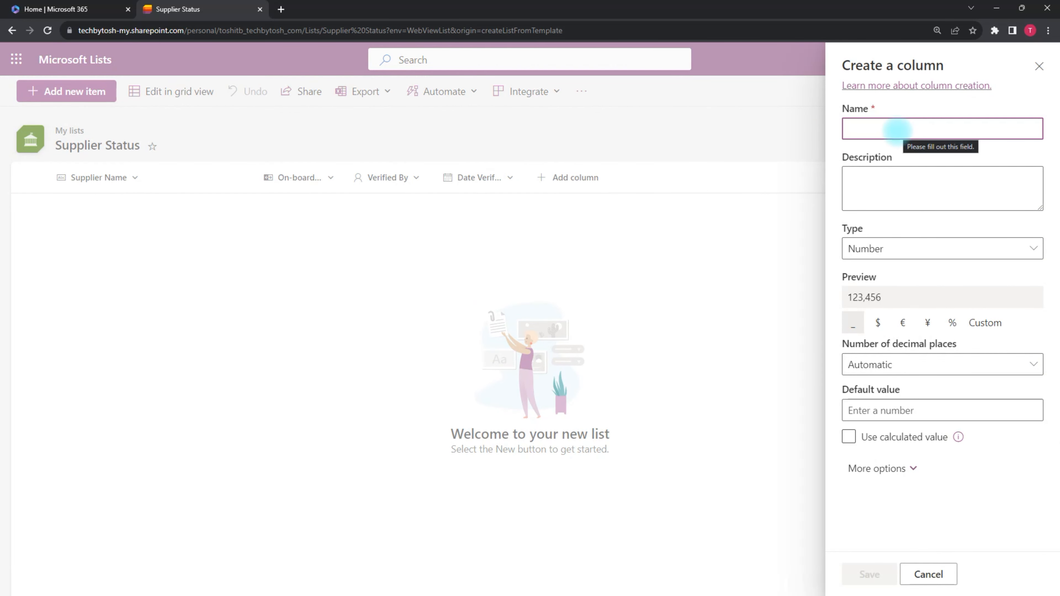
type("Verification")
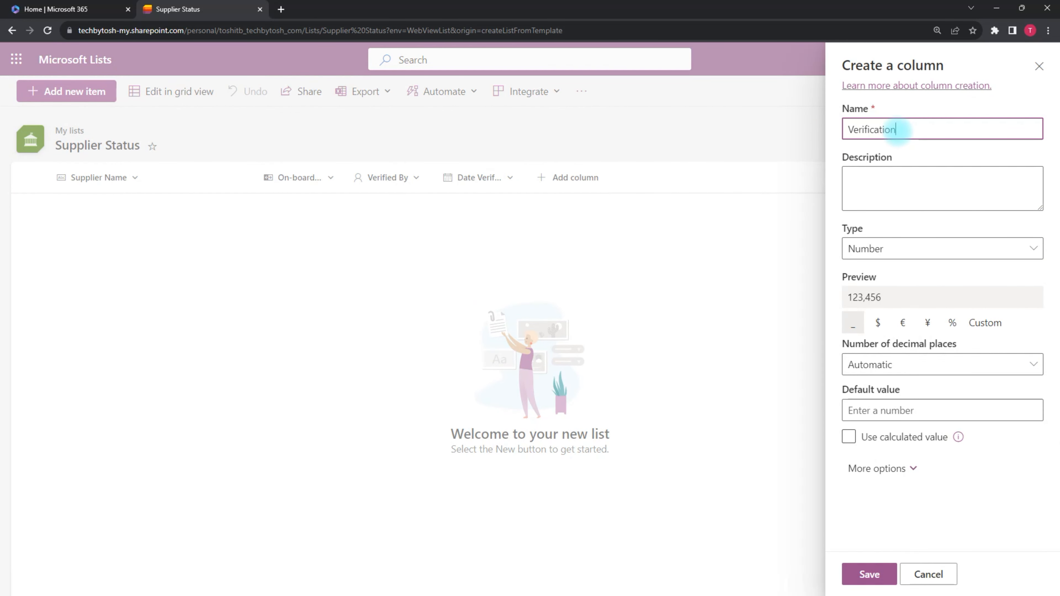
type(" %")
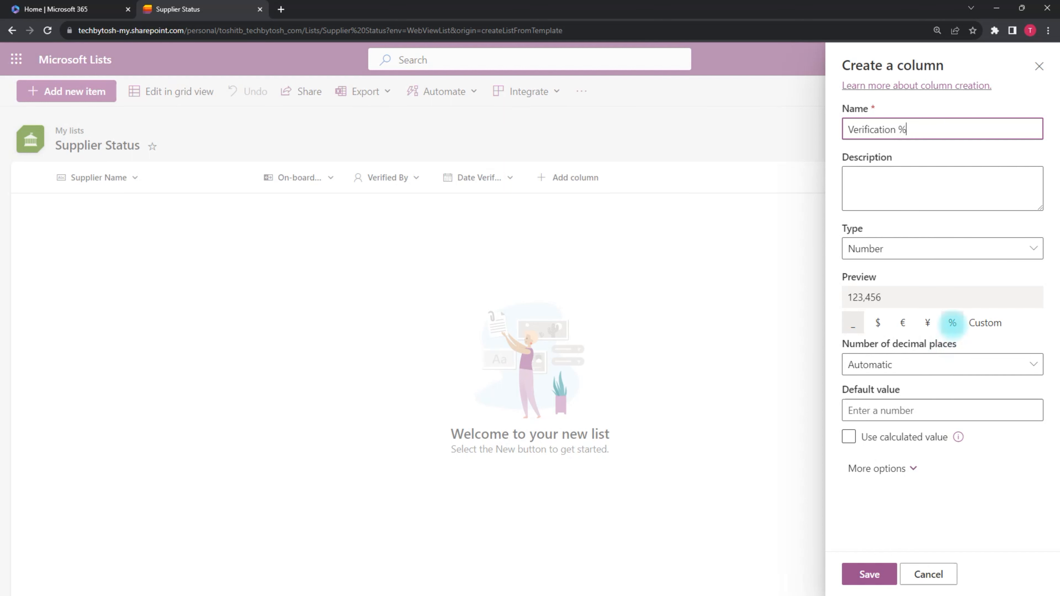
left_click(952, 323)
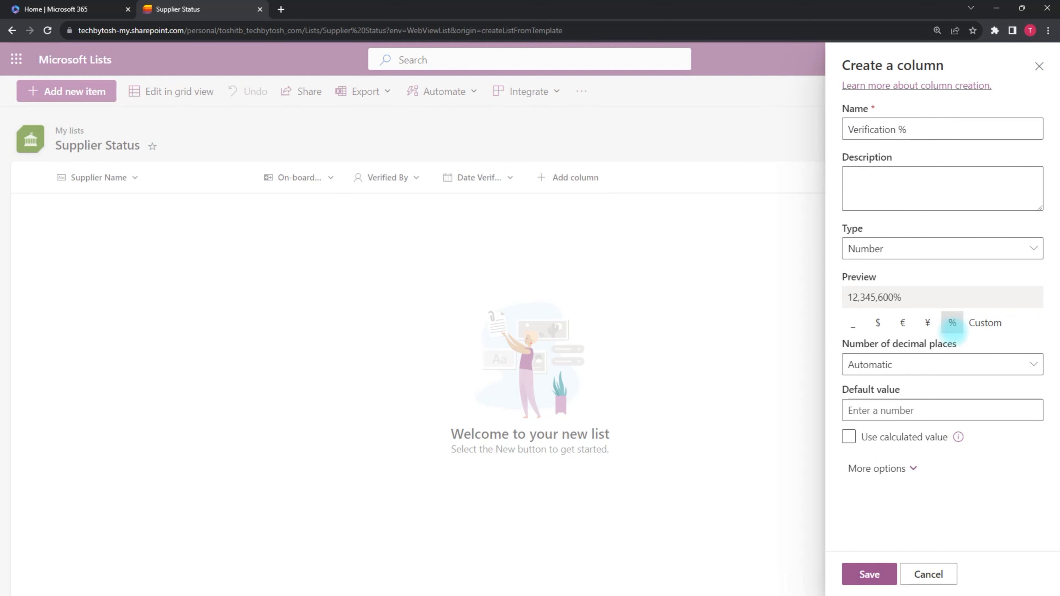
left_click(869, 574)
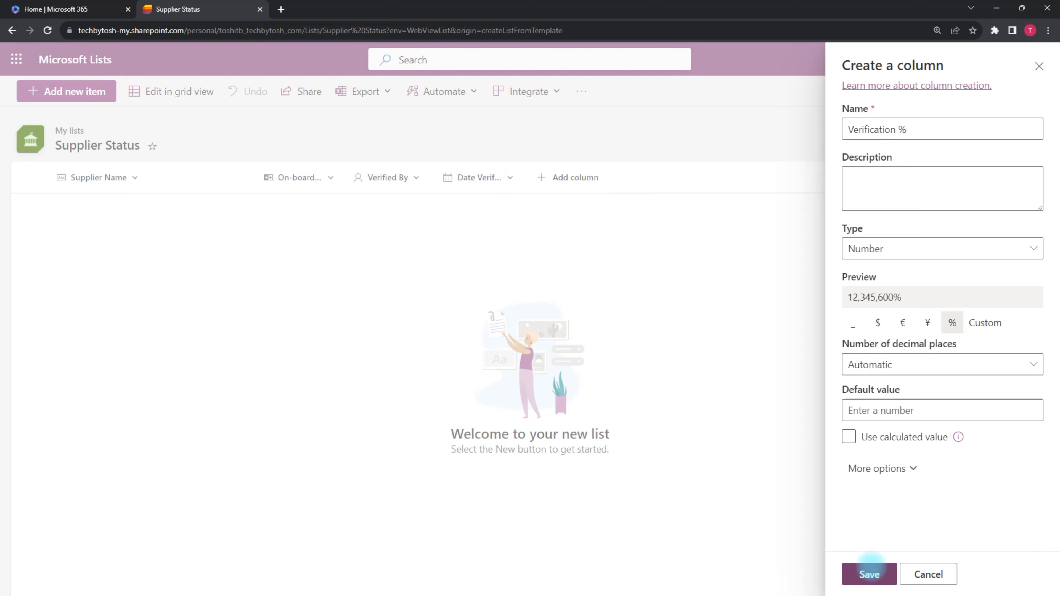
mouse_move(616, 173)
left_click_drag(616, 173, 649, 173)
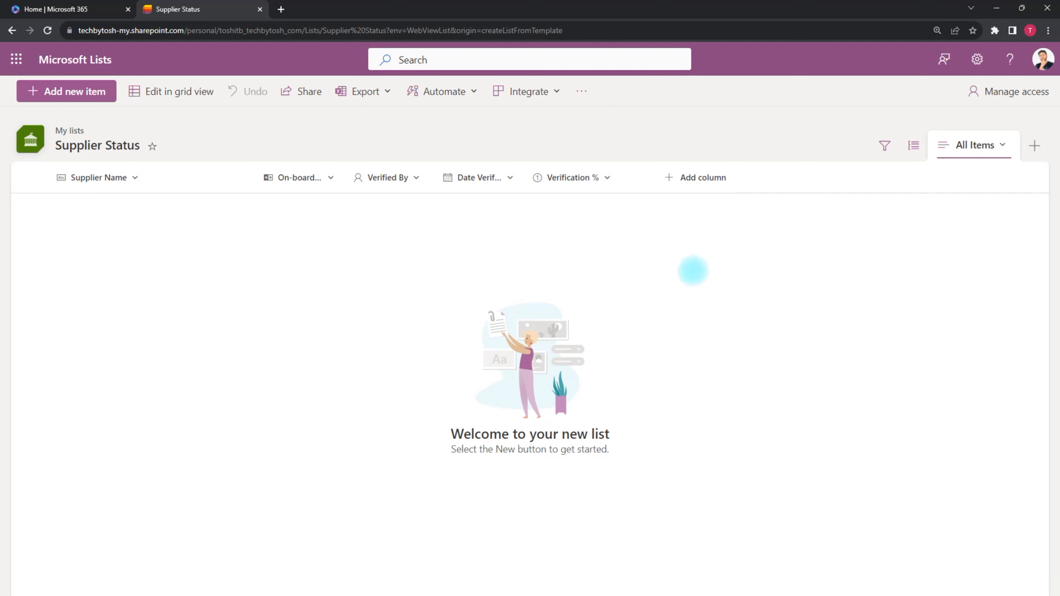
Start a new Choice column named "Status" in the Supplier Status list.
left_click(699, 178)
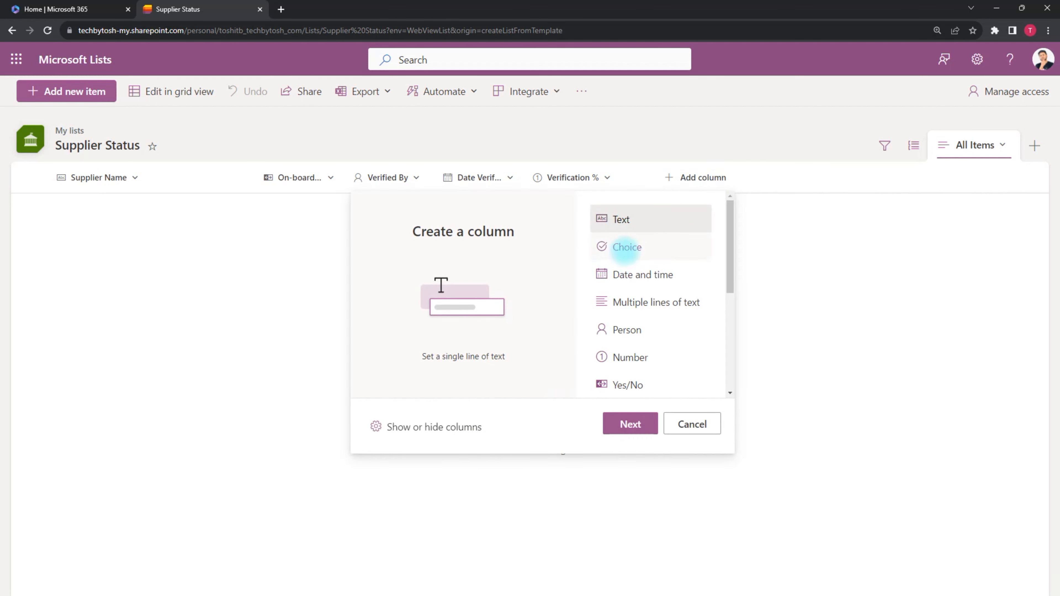
left_click(627, 247)
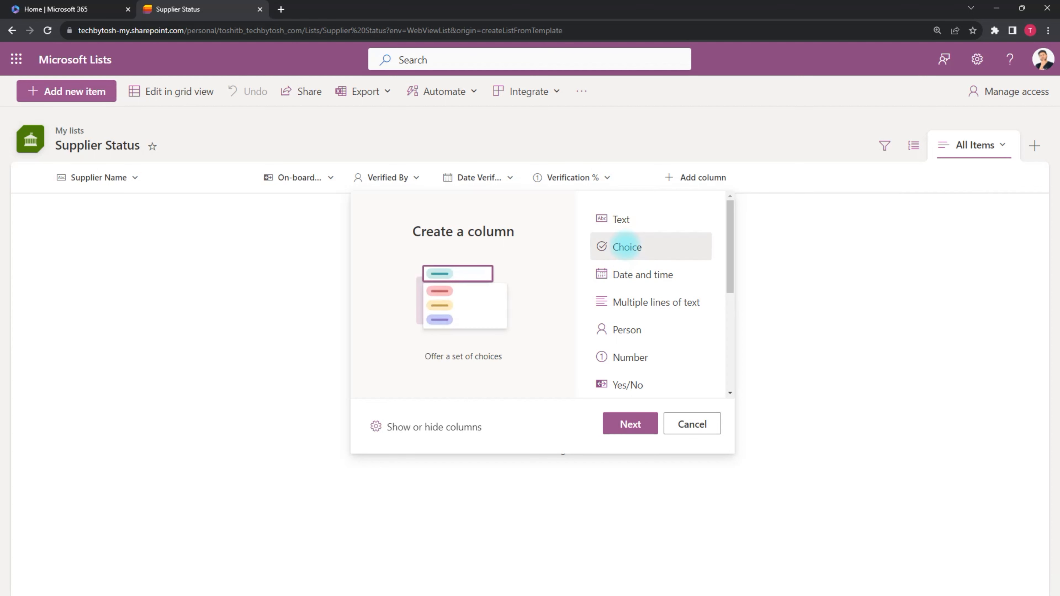
left_click(630, 424)
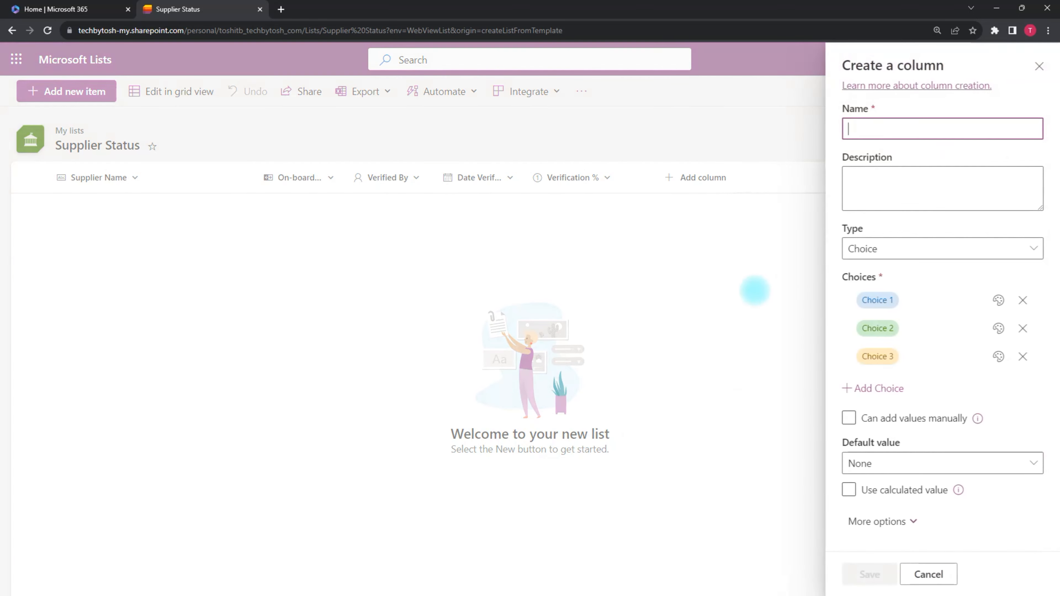
left_click(882, 138)
type("Sat")
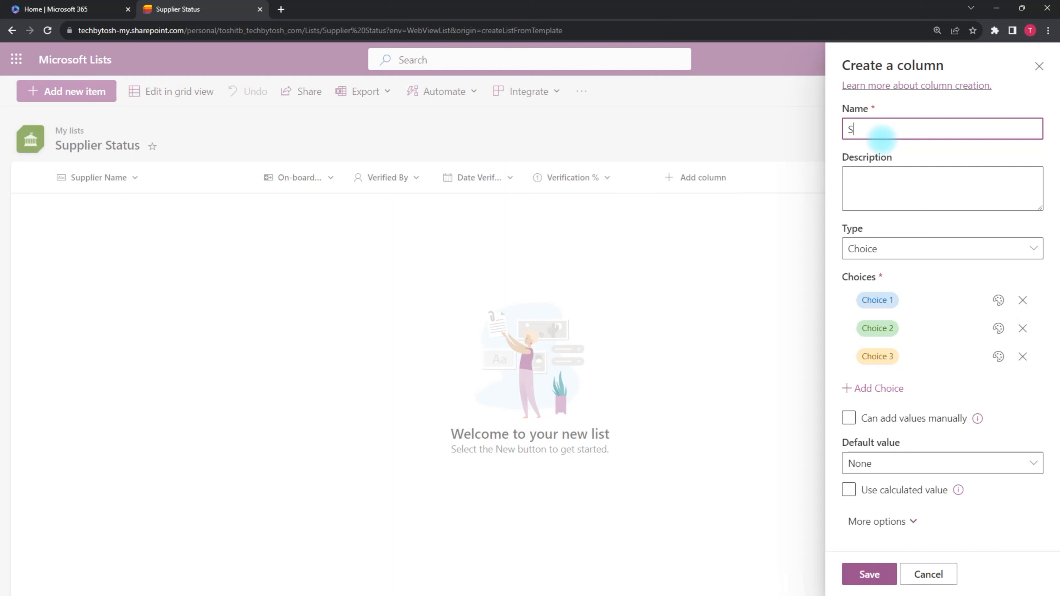
key("BackSpace")
key("BackSpace")
type("tatus")
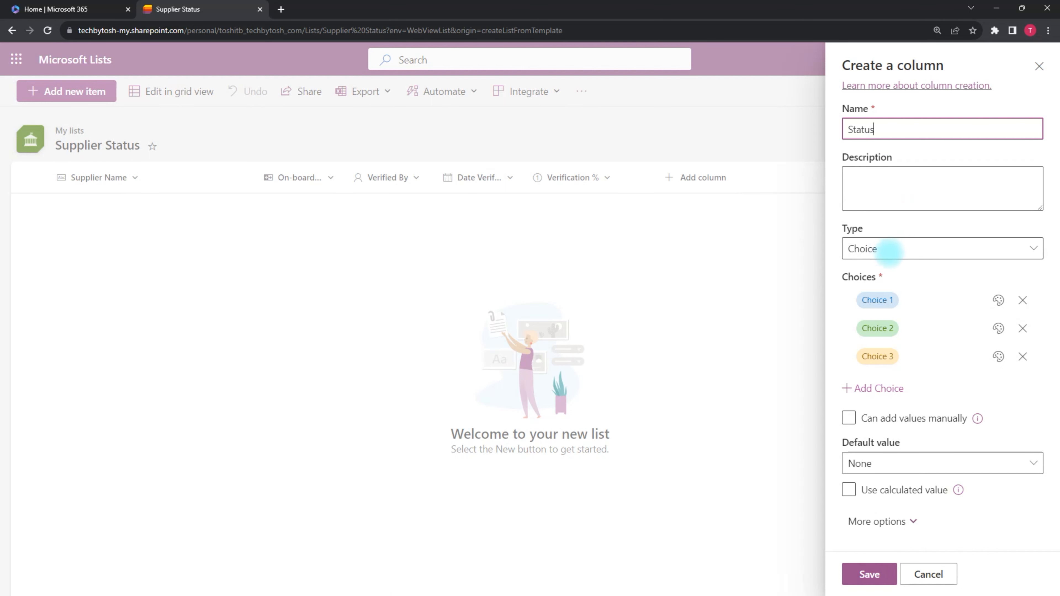
left_click(862, 250)
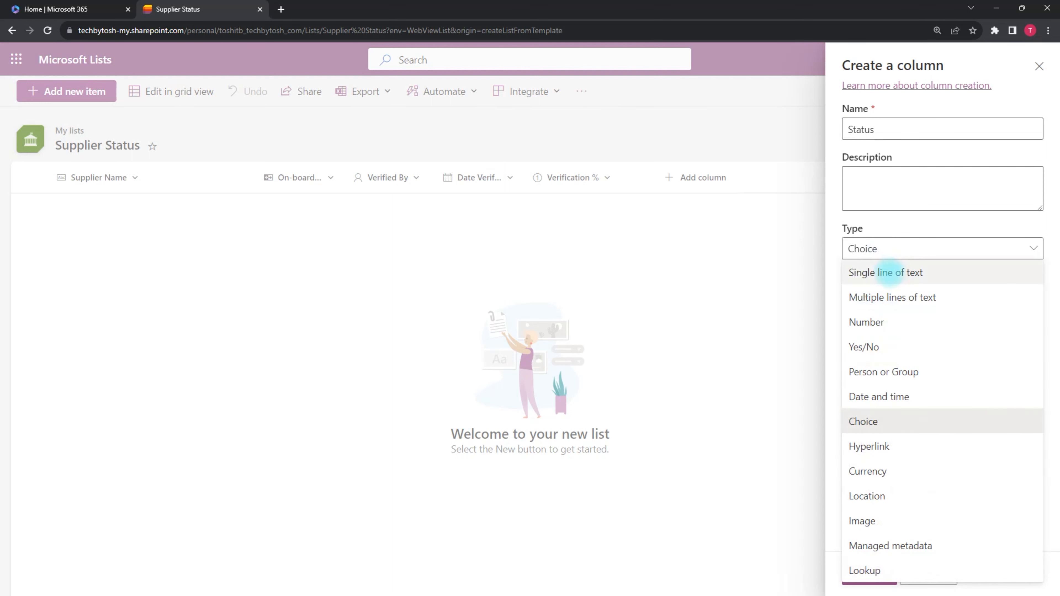
left_click(876, 422)
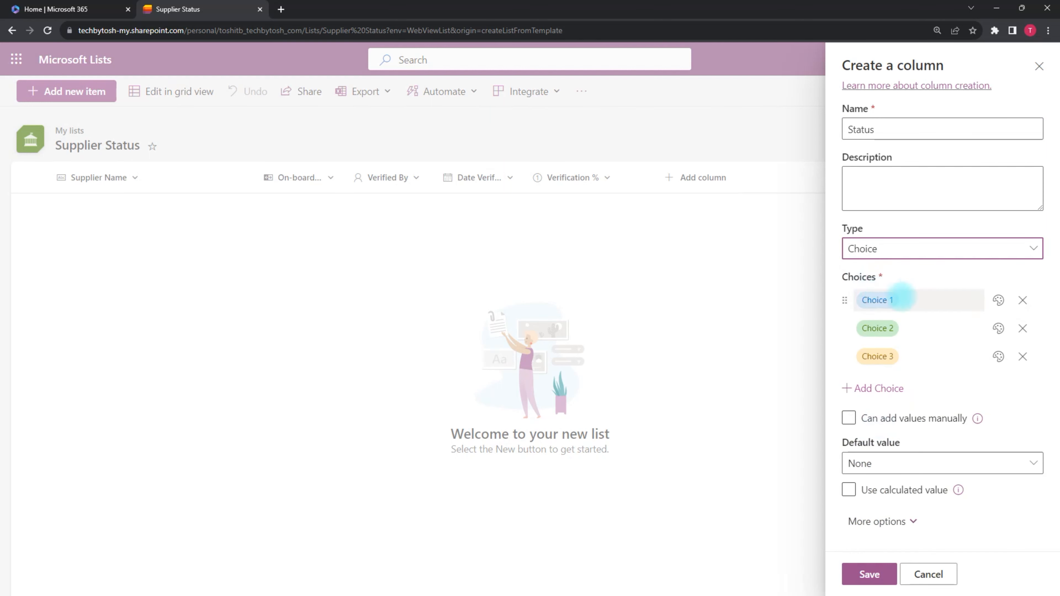
Name the Status column's three choices "Under Review", "Pending Verification" and "Approved", in that order.
left_click(896, 301)
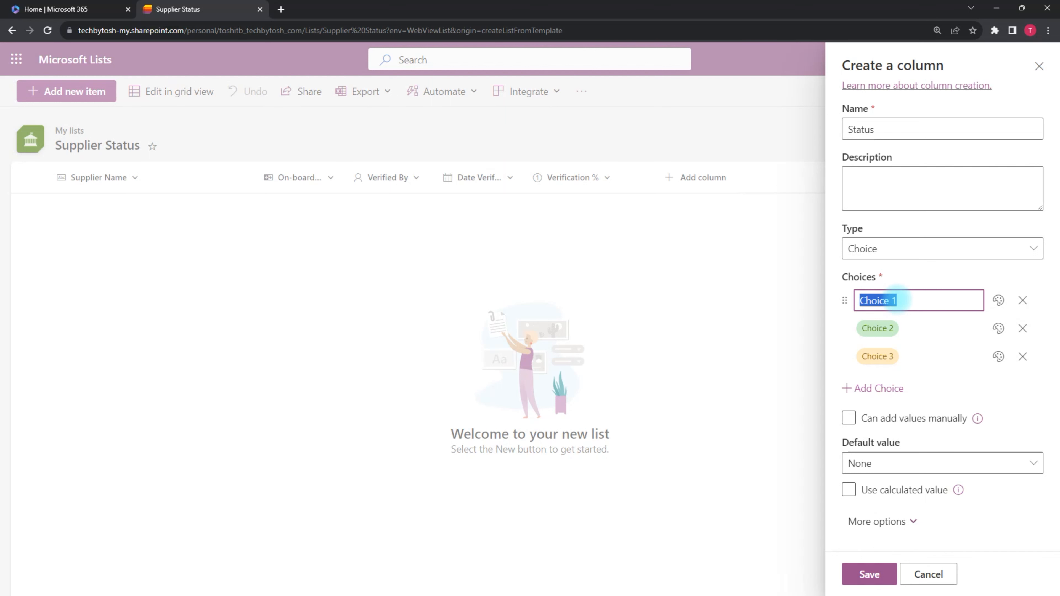
type("Under Review")
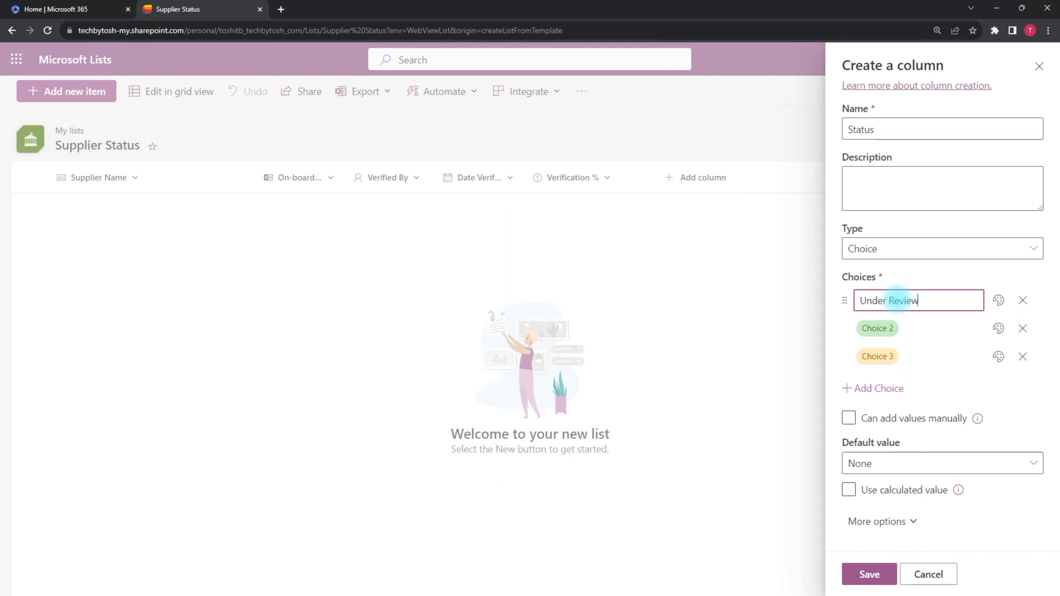
left_click(893, 329)
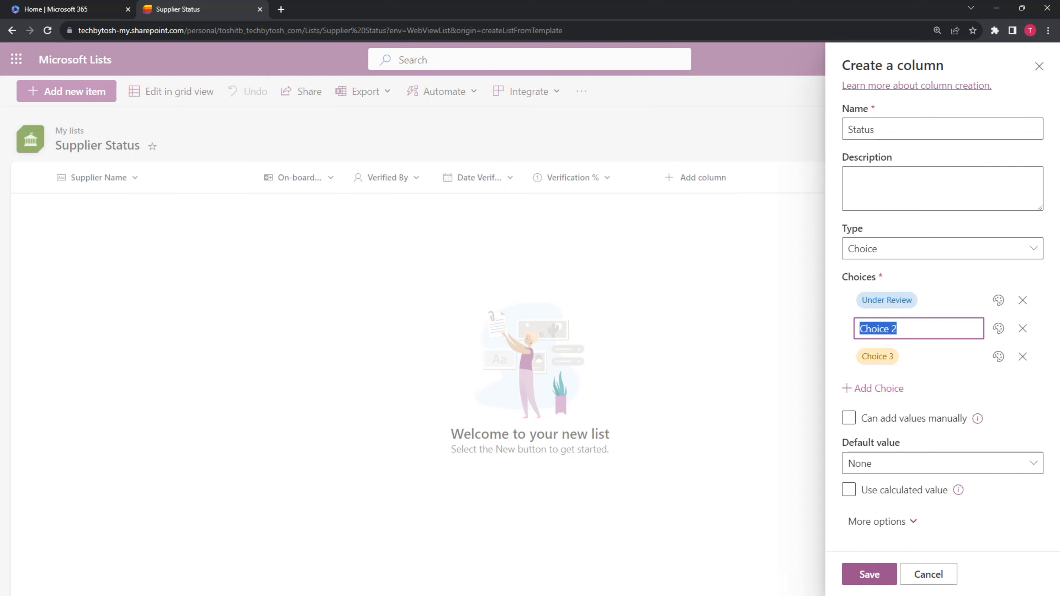
left_click(954, 387)
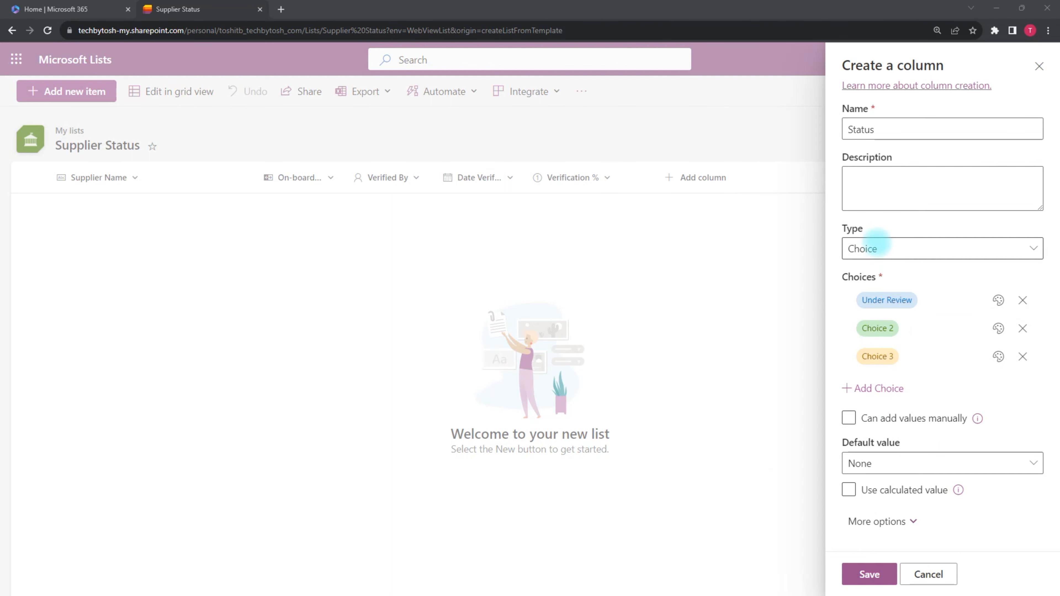
left_click(877, 328)
type("Pendi")
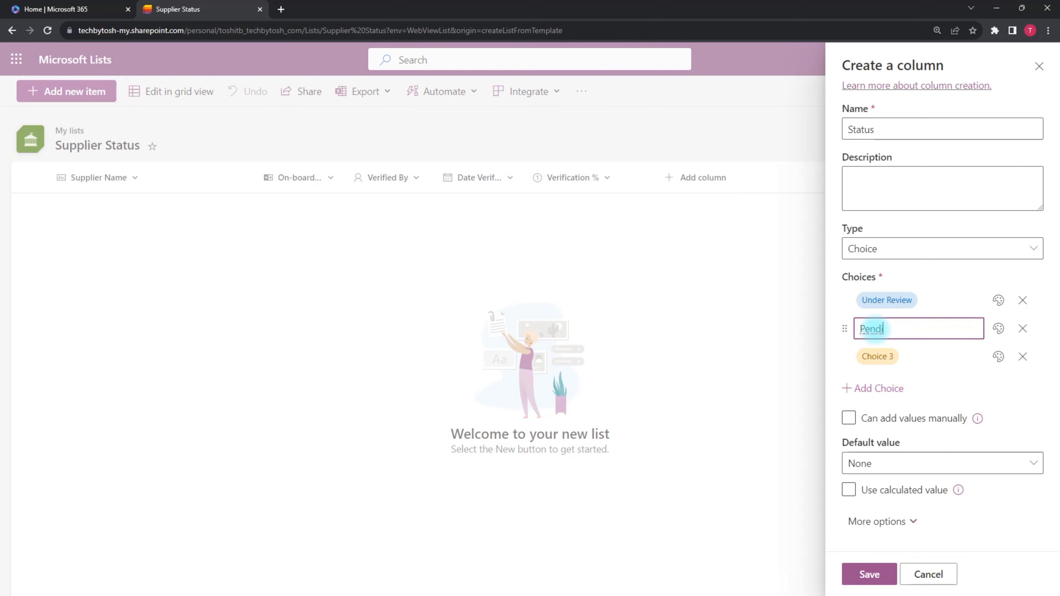
type("ng Verification")
left_click(864, 356)
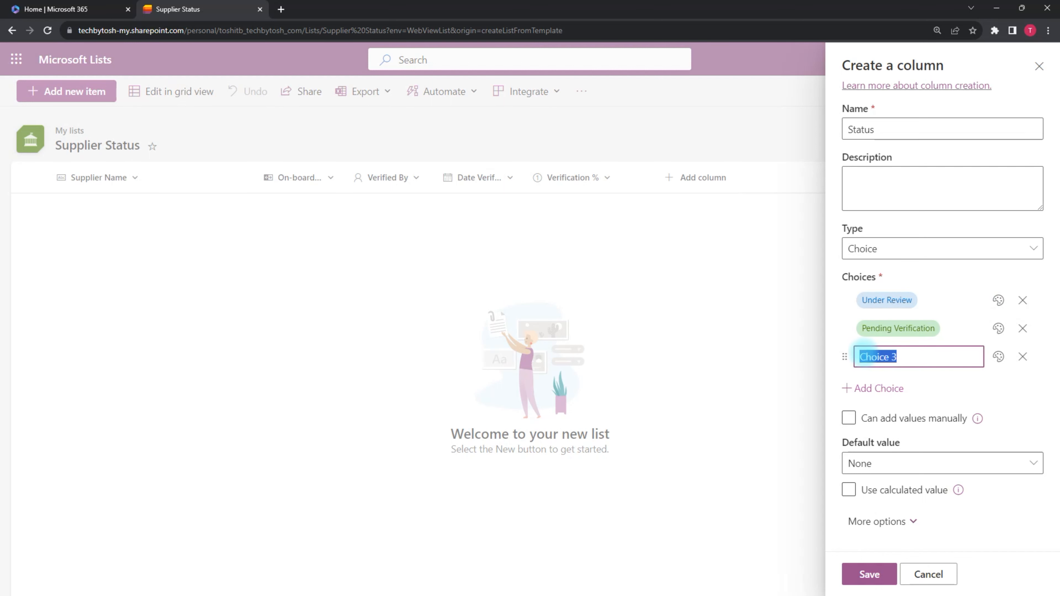
type("Approved")
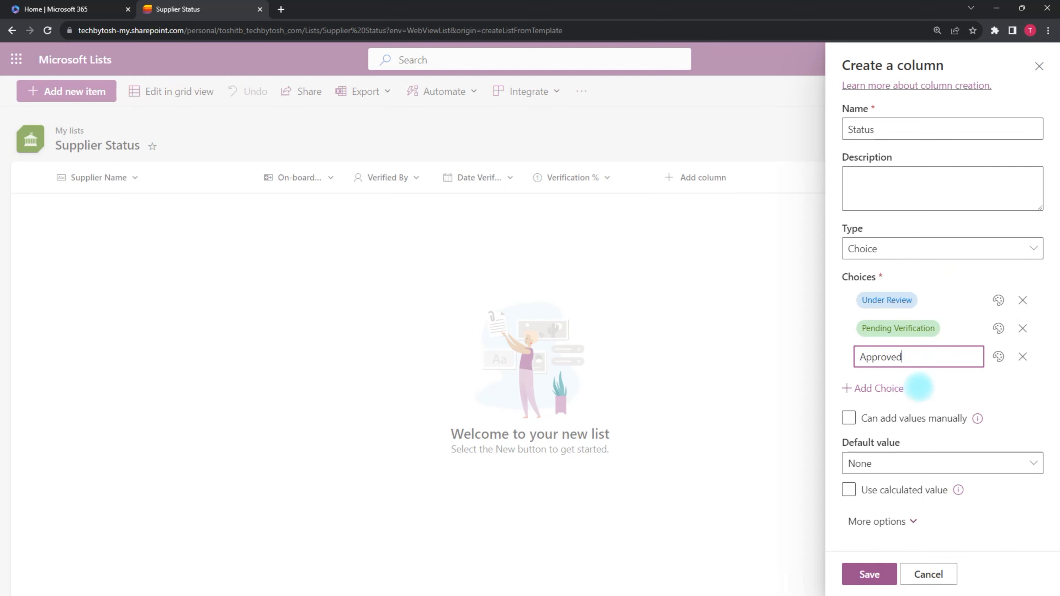
left_click(921, 388)
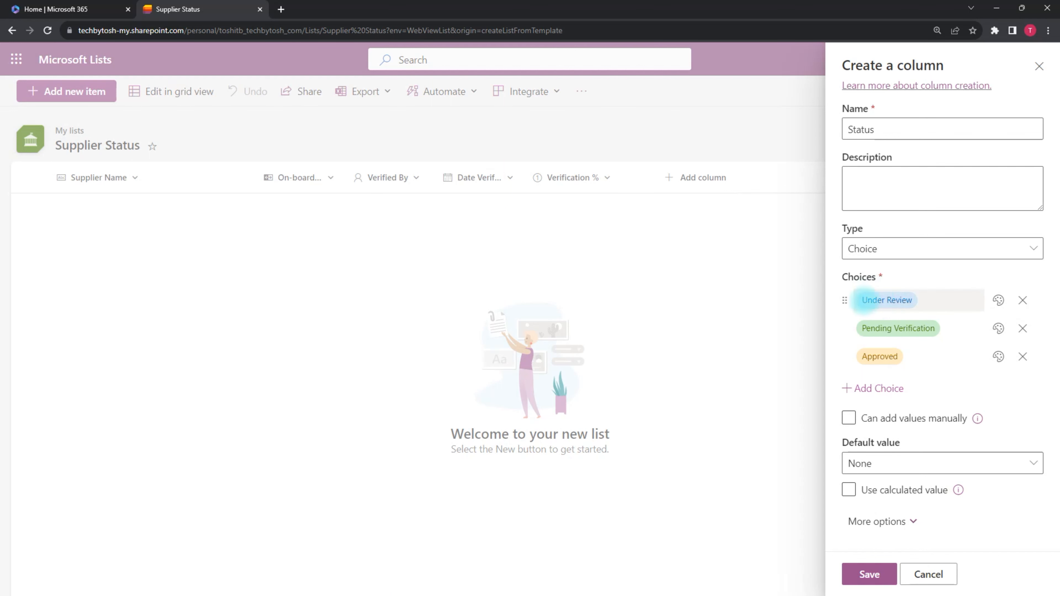
Color the Under Review choice dark teal, Pending Verification red and Approved light cyan.
left_click(998, 300)
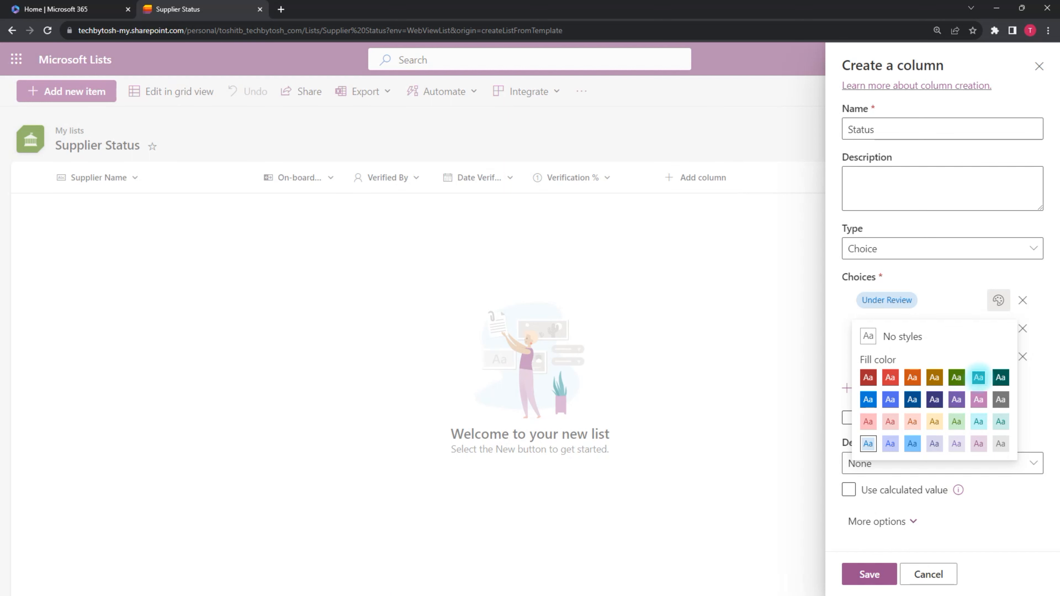
left_click(978, 378)
left_click(998, 328)
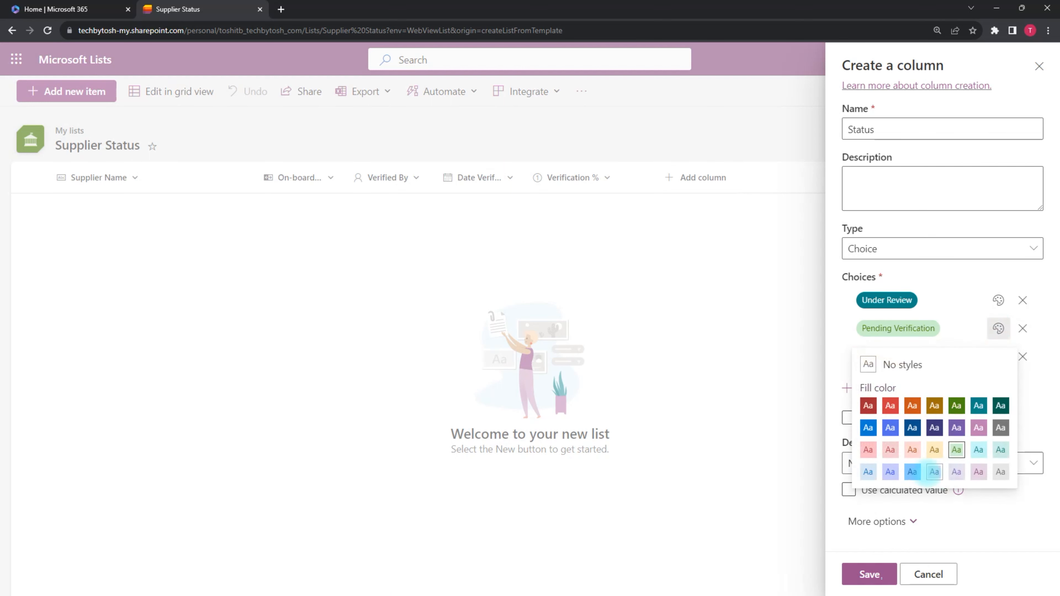
left_click(891, 406)
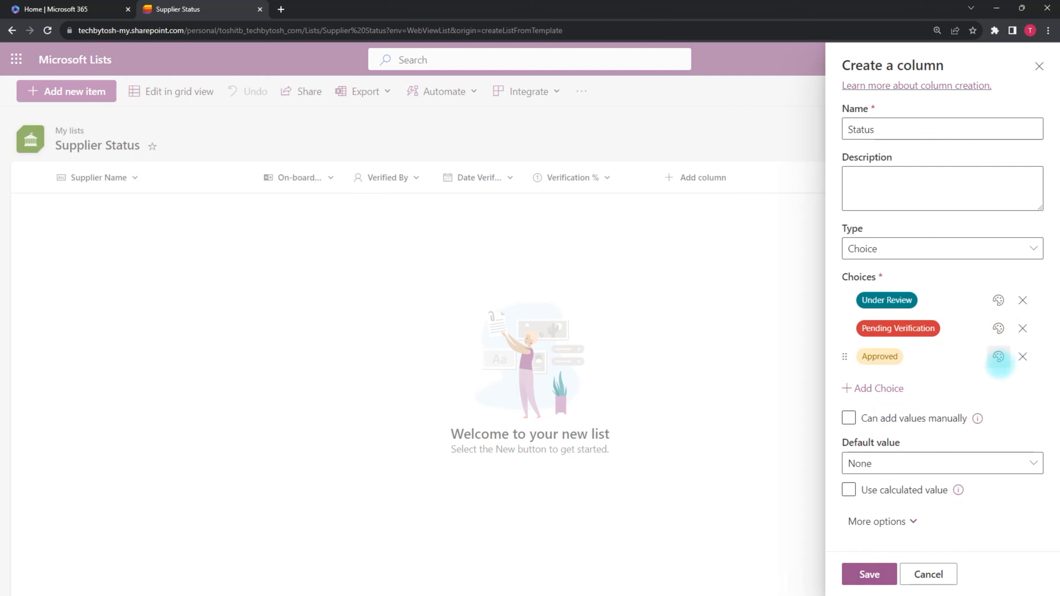
left_click(998, 356)
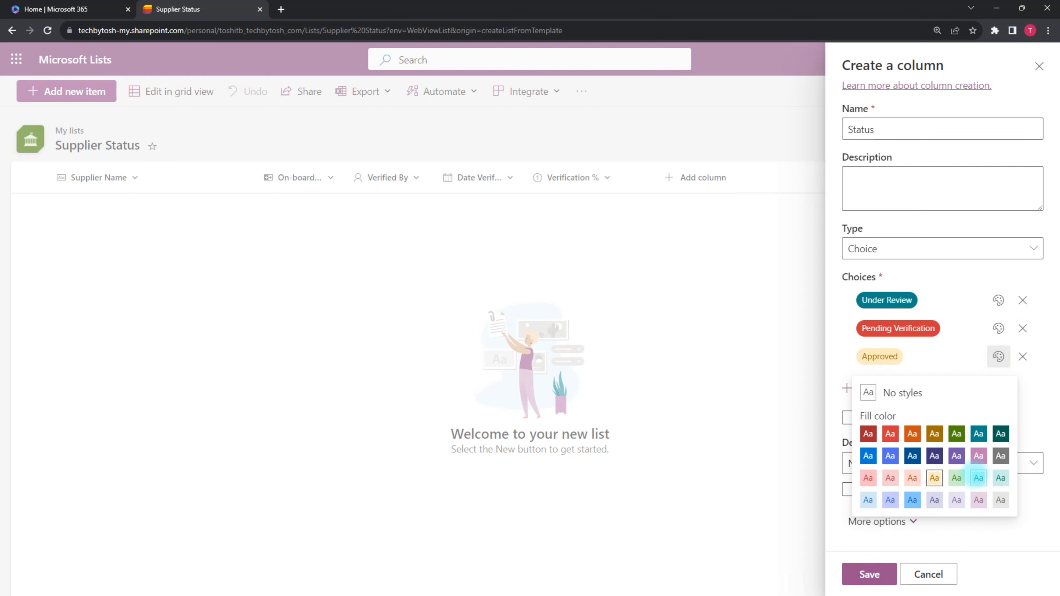
left_click(979, 474)
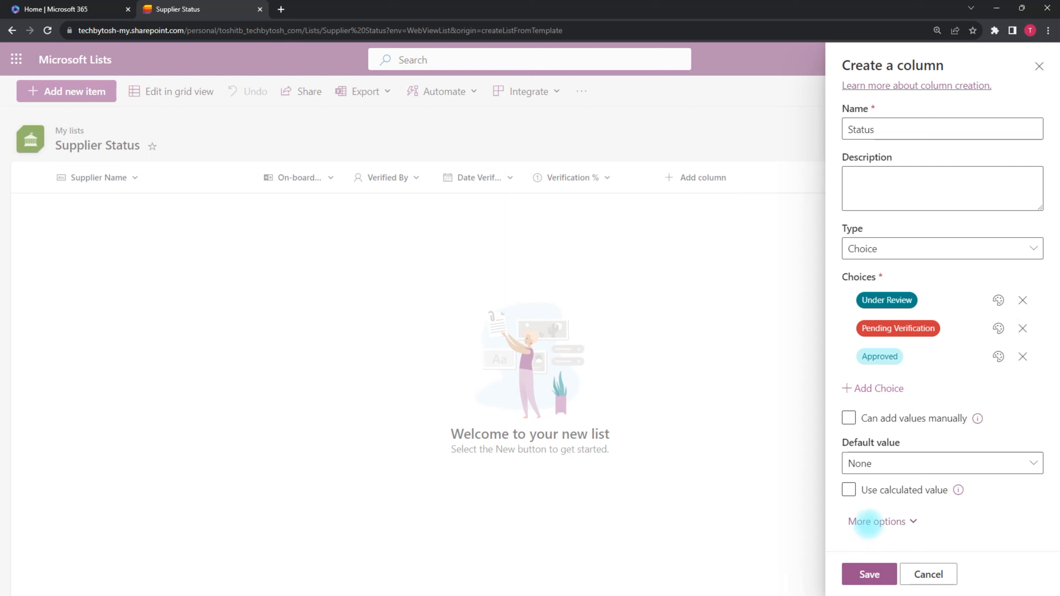
Save the Status column with drop-down display and None as default, leaving multiple selections, required information and unique values off.
left_click(876, 522)
scroll(960, 467, "down", 4)
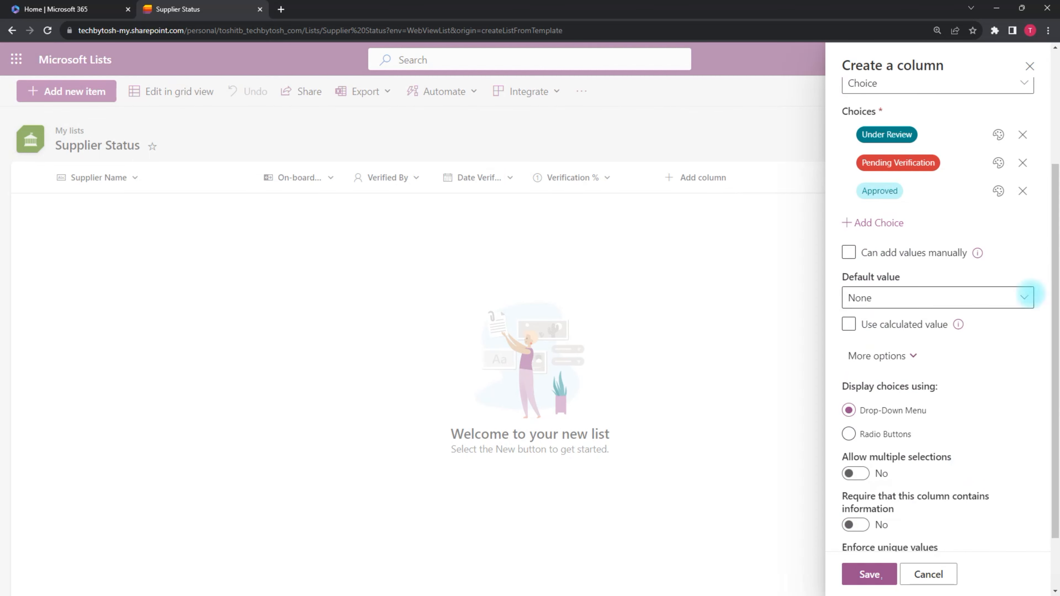
left_click_drag(1045, 250, 1052, 302)
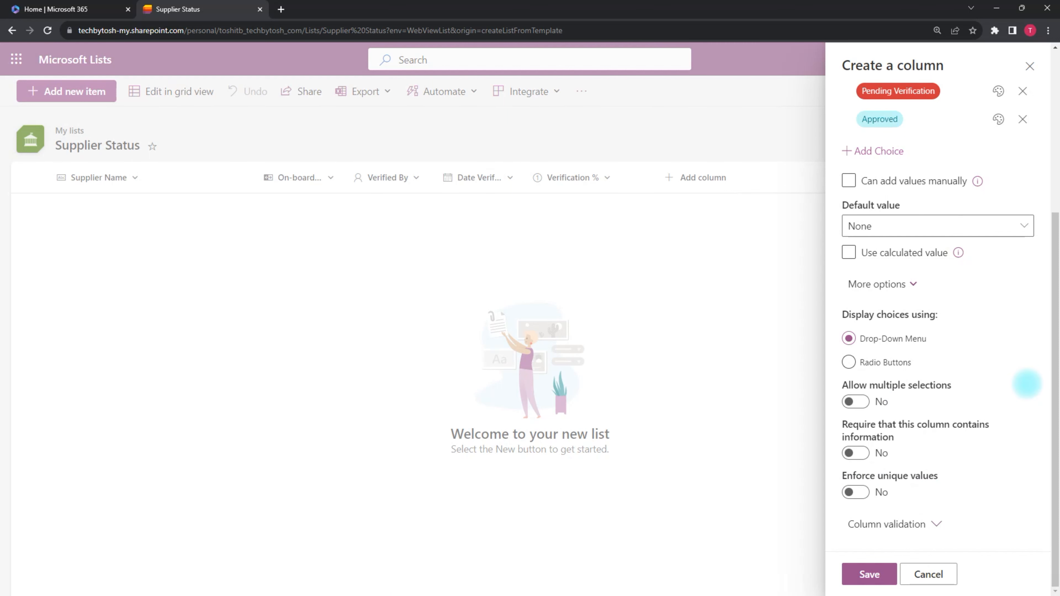
left_click_drag(1056, 372, 1032, 417)
left_click(863, 573)
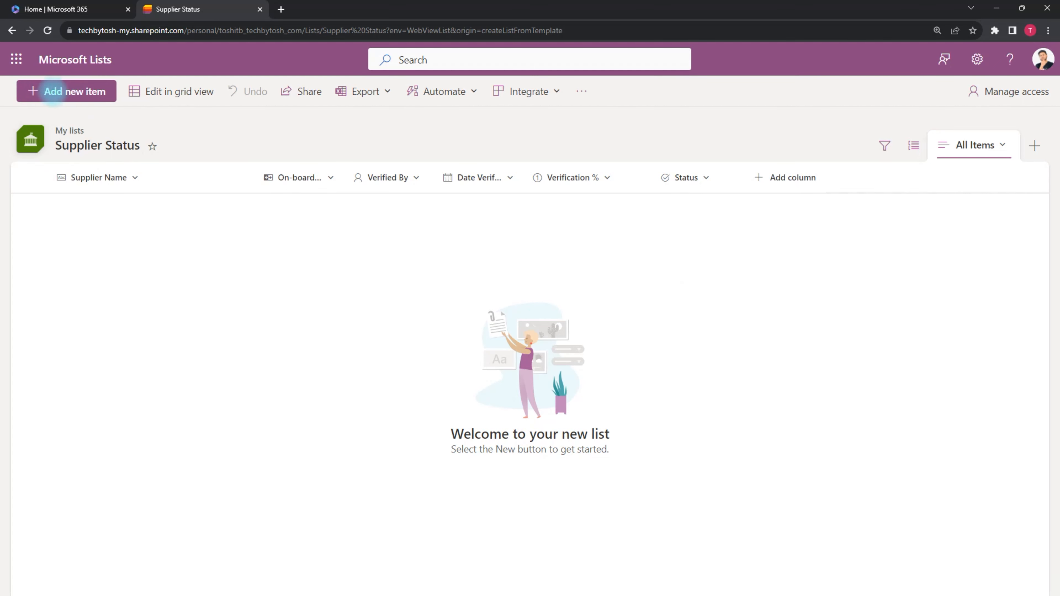
Add a list item for supplier "XYZ Pty LTD", not on-boarded, with the status Under Review.
left_click(61, 91)
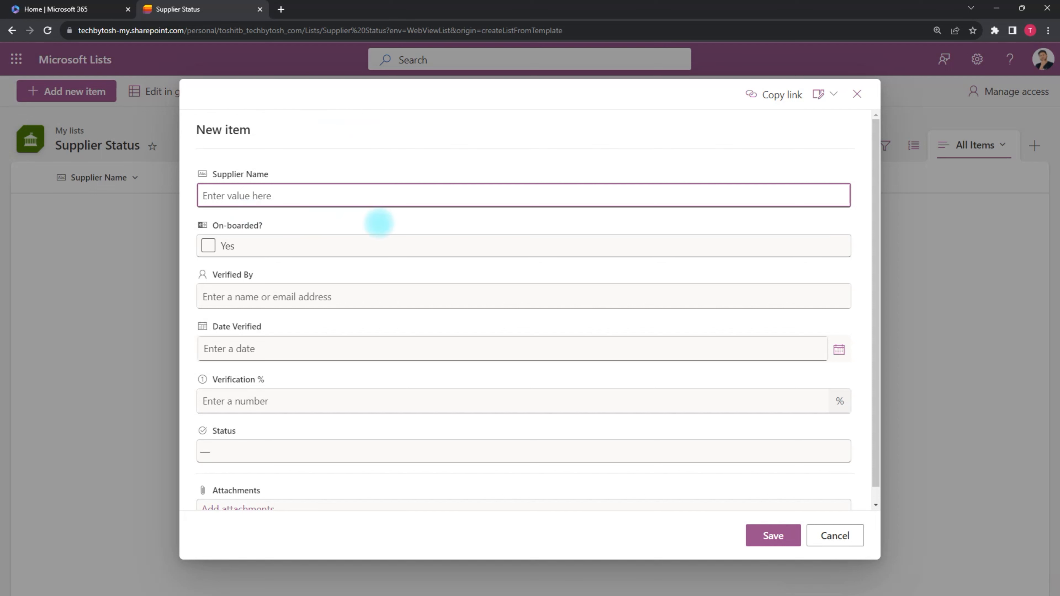
type("XYZ Pty LTD")
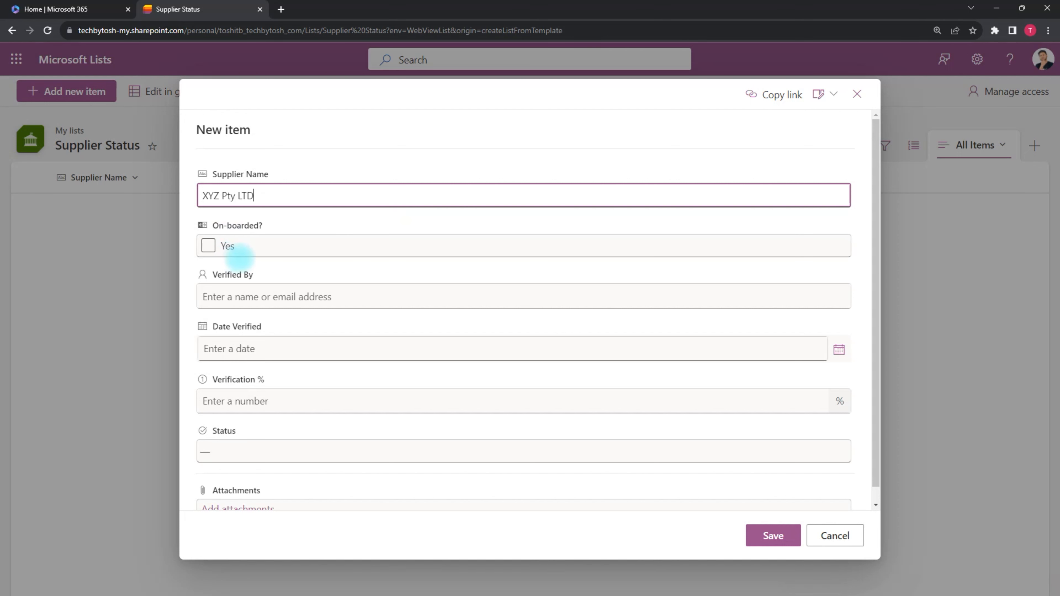
left_click(209, 245)
left_click(208, 245)
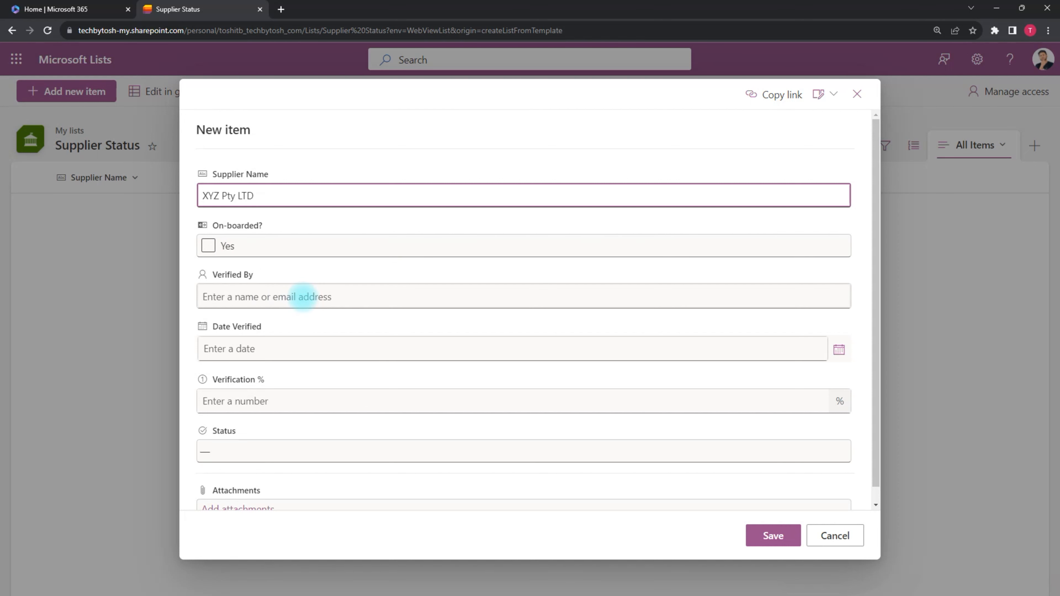
left_click(291, 402)
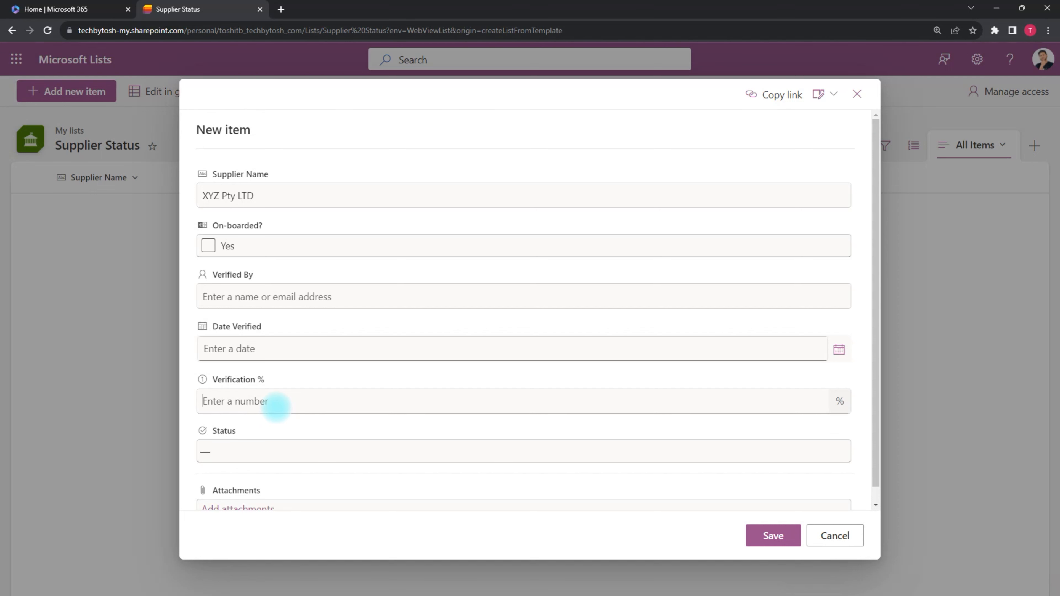
left_click(263, 452)
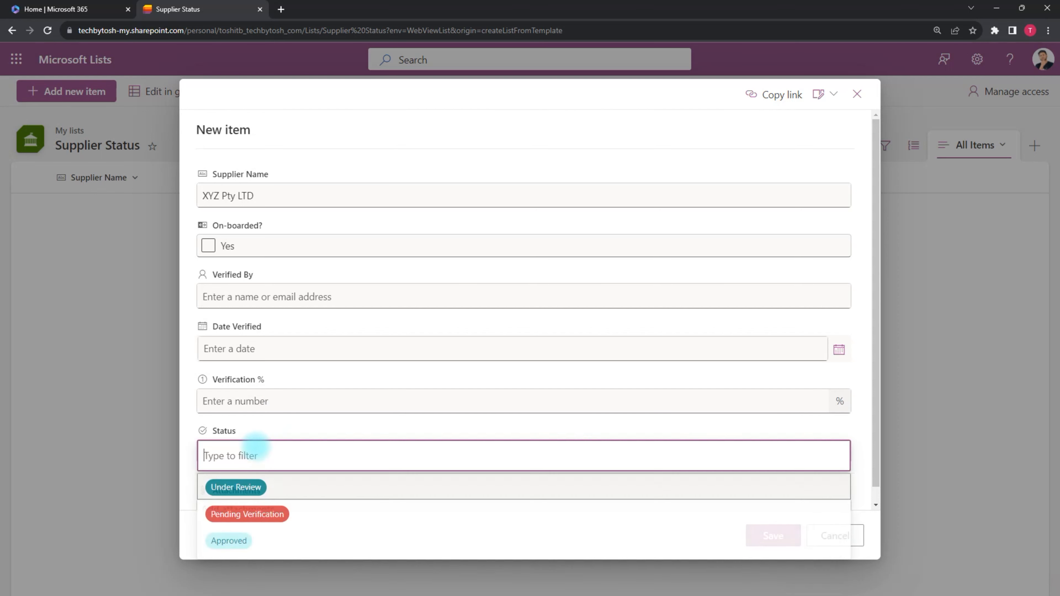
left_click(238, 488)
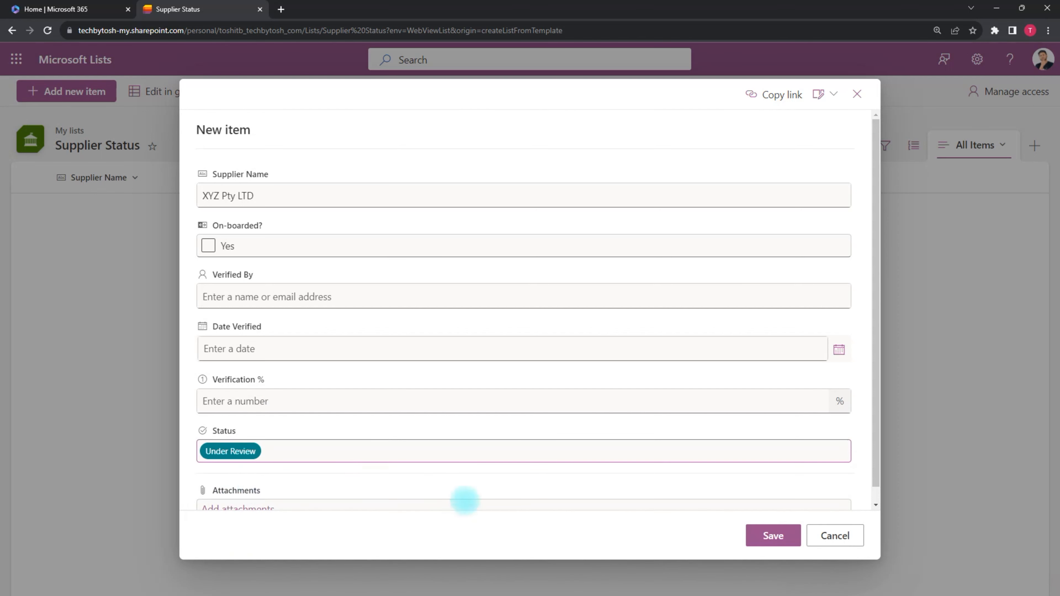
left_click(751, 535)
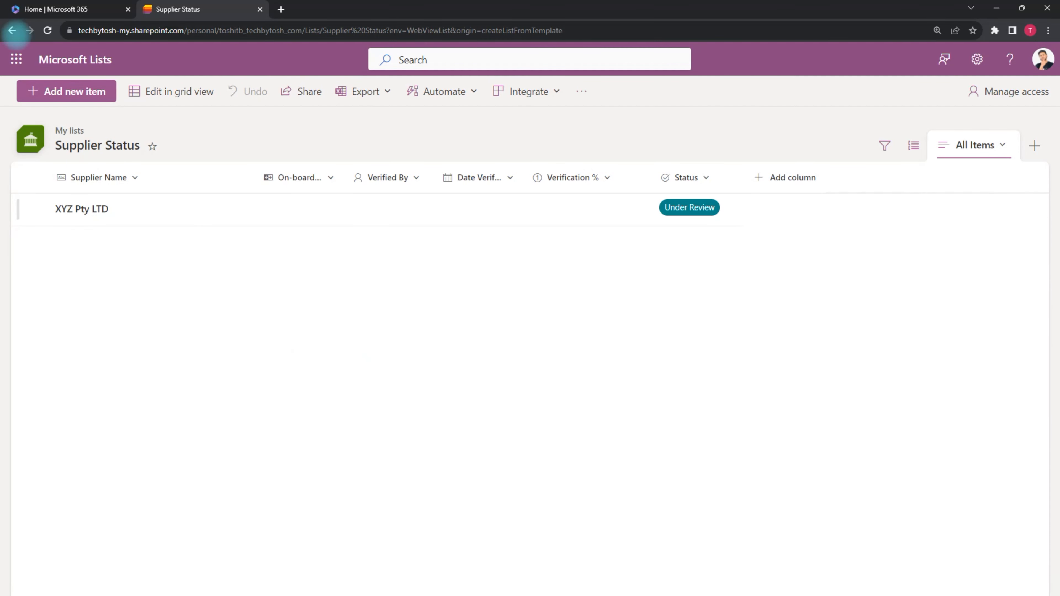
Add an on-boarded list item for supplier "ABC Pty Ltd" with 30% verification and the status Pending Verification.
left_click(60, 88)
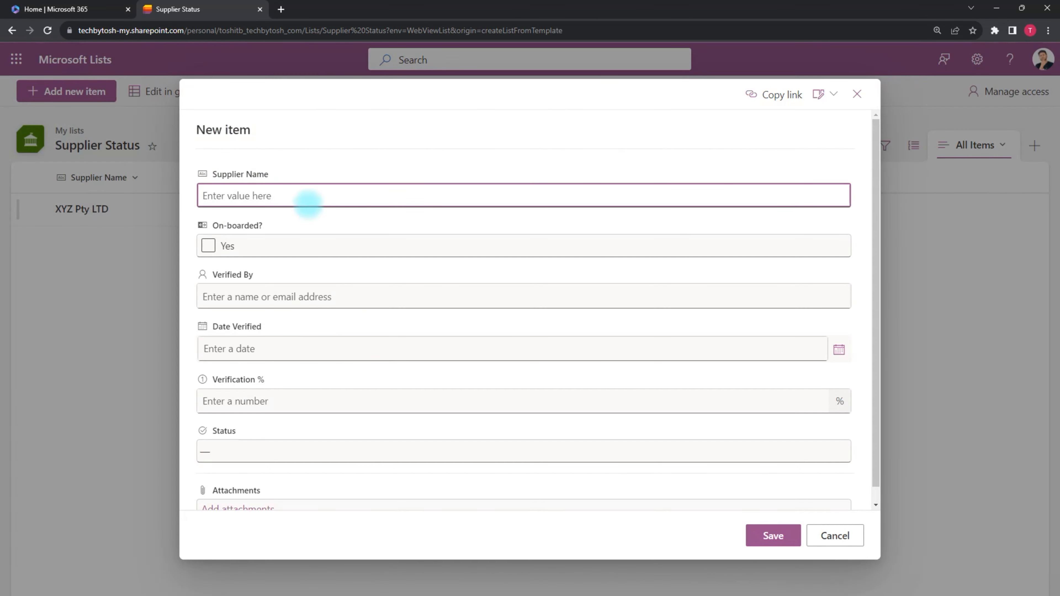
type("ABC Pty Ltd")
left_click(208, 246)
left_click(271, 402)
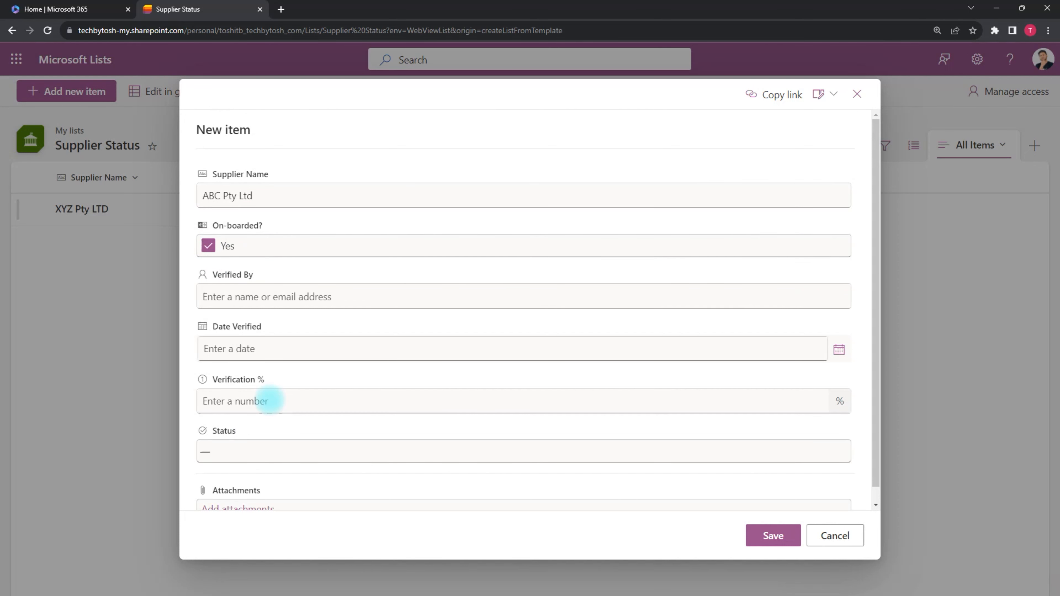
type("30")
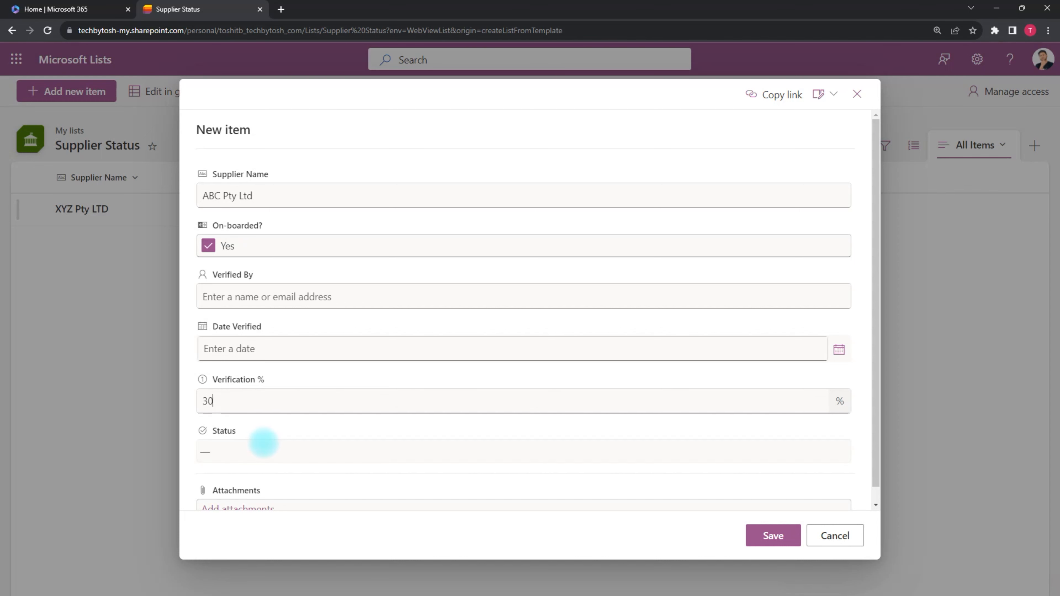
left_click(262, 451)
left_click(246, 516)
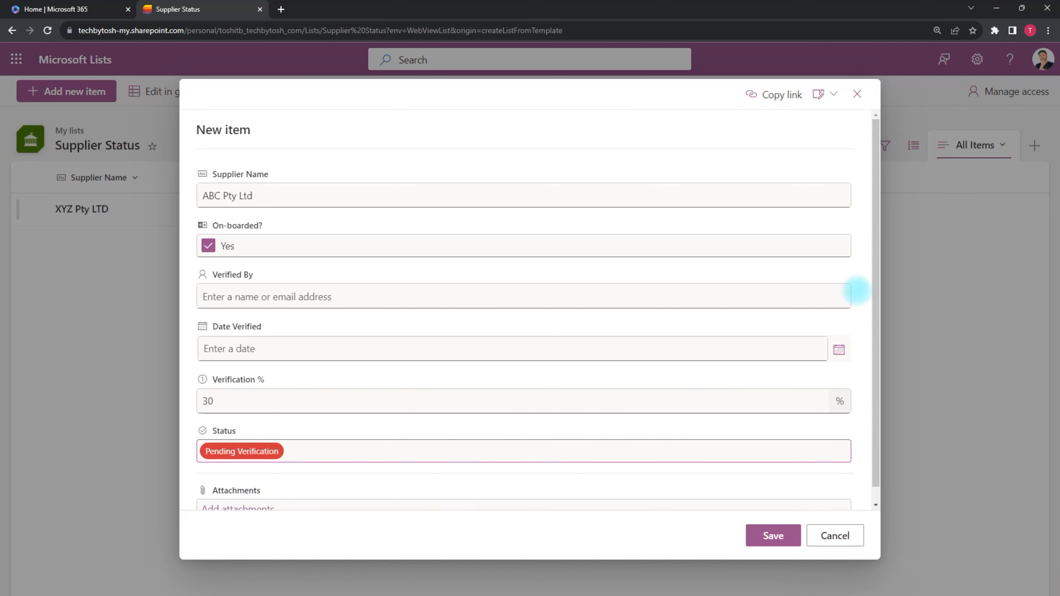
scroll(880, 271, "down", 1)
left_click(784, 531)
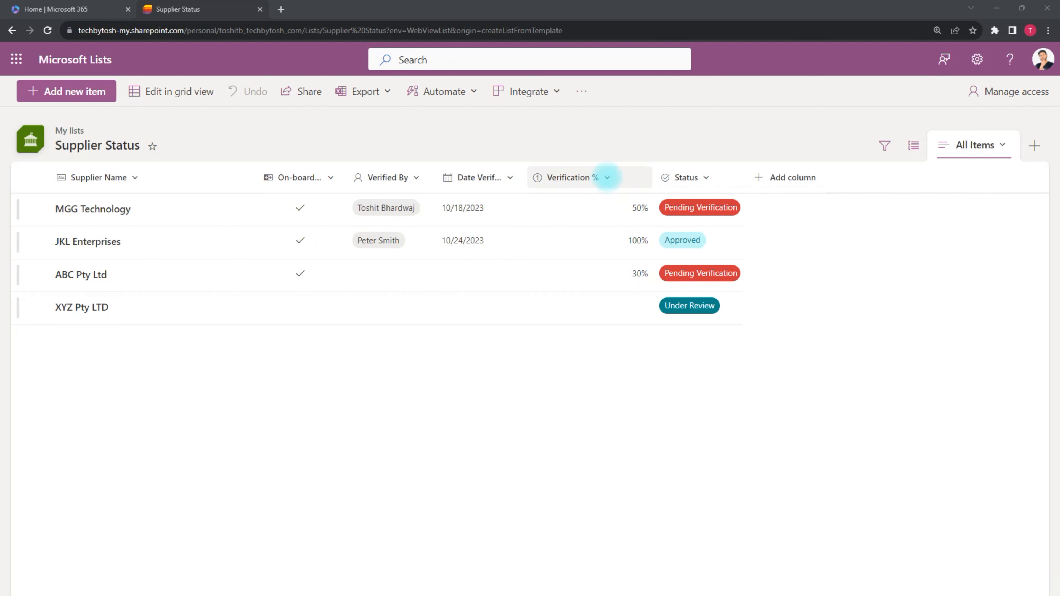
Format the Verification % column with data bars and save the column formatting.
left_click(608, 178)
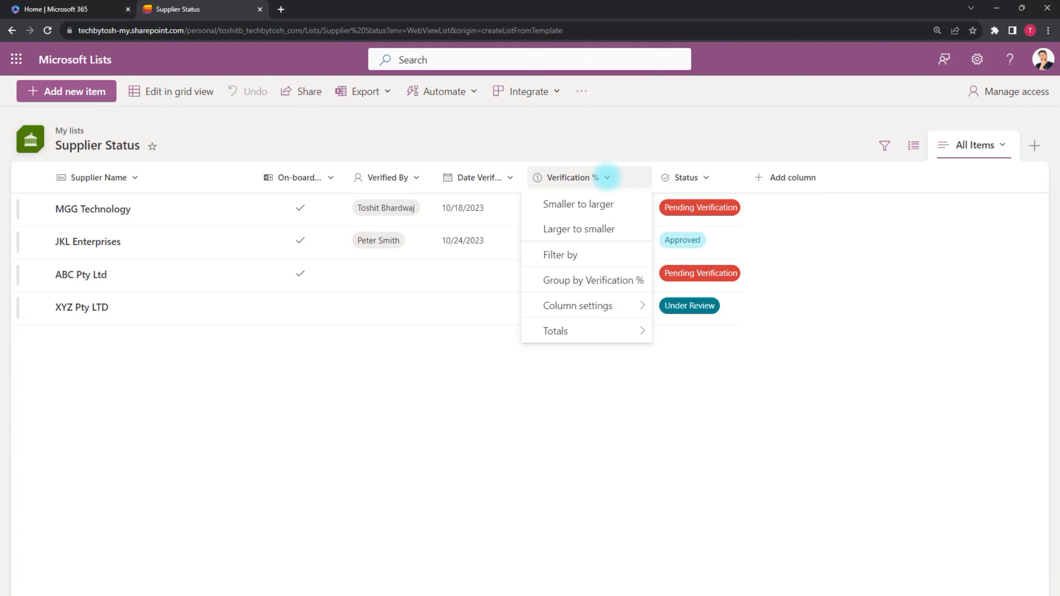
mouse_move(575, 306)
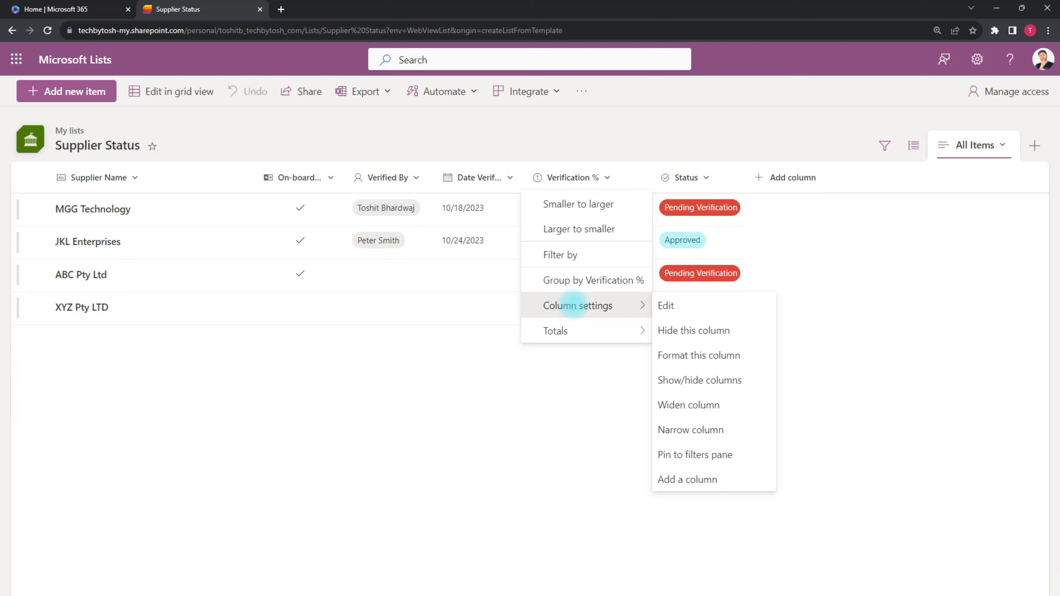
left_click(703, 356)
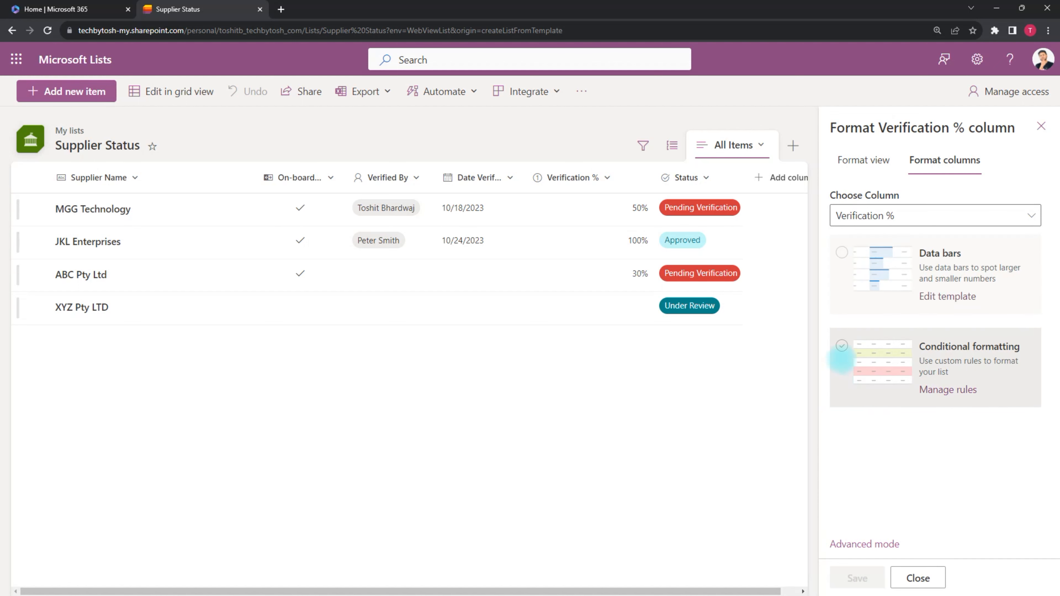
left_click(842, 344)
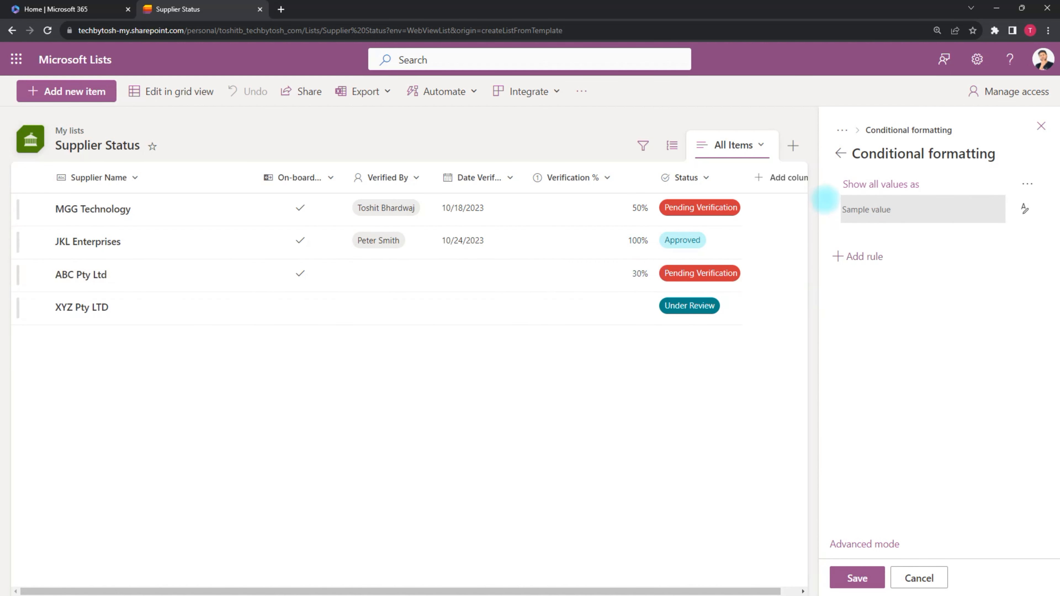
left_click(840, 153)
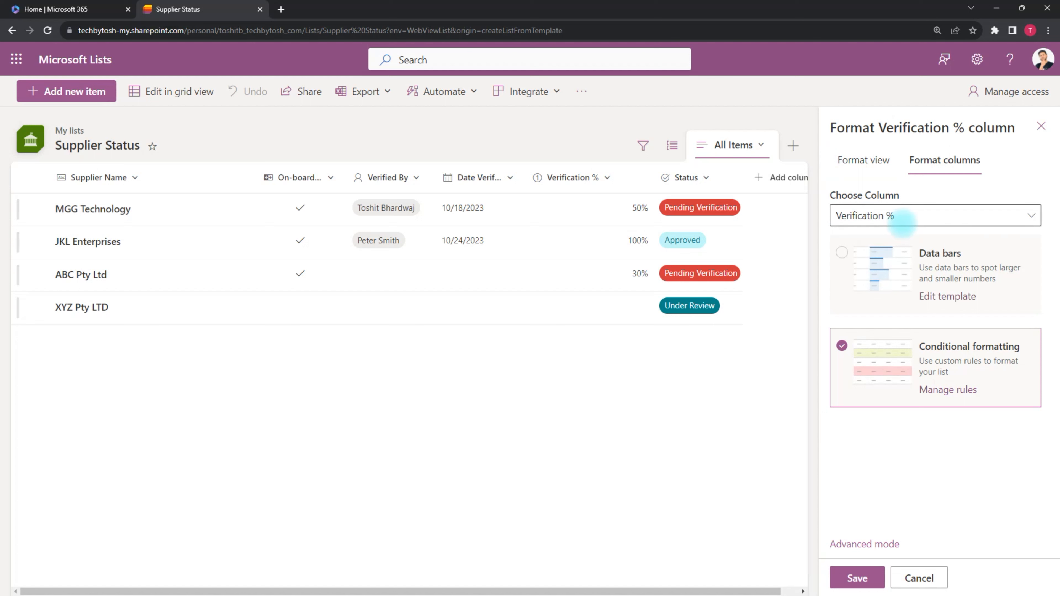
left_click(842, 252)
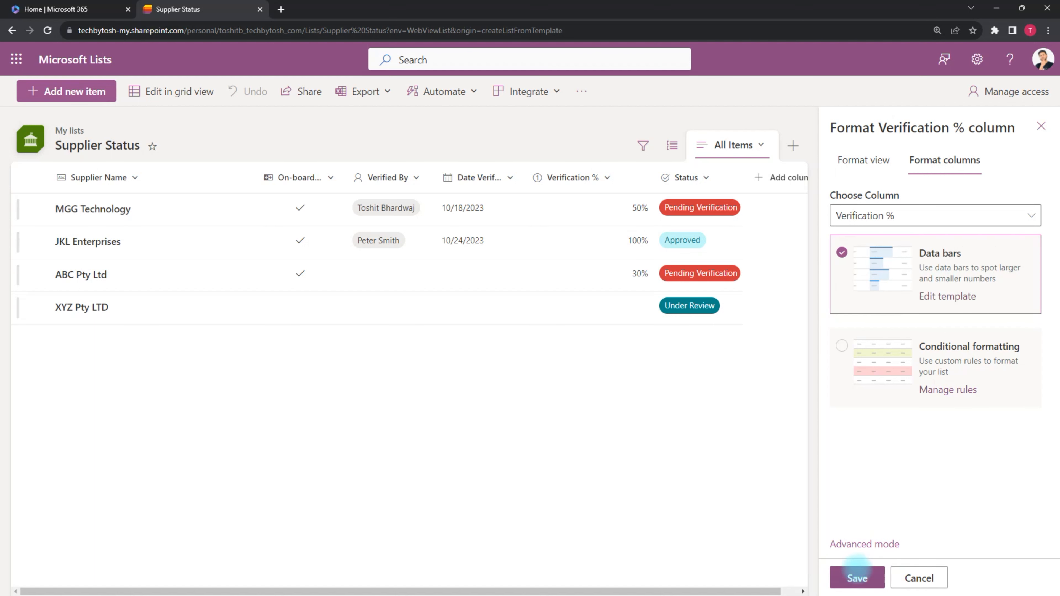
left_click(858, 576)
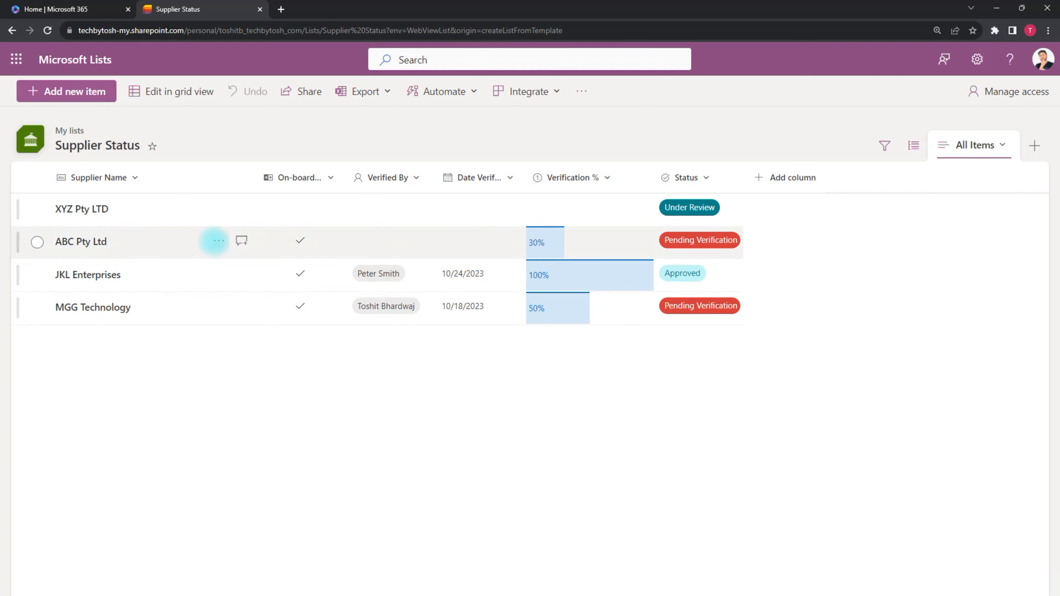
Apply alternating row styles to the current view, light red for odd rows and light blue for even rows, then save and reload the list.
left_click(1003, 145)
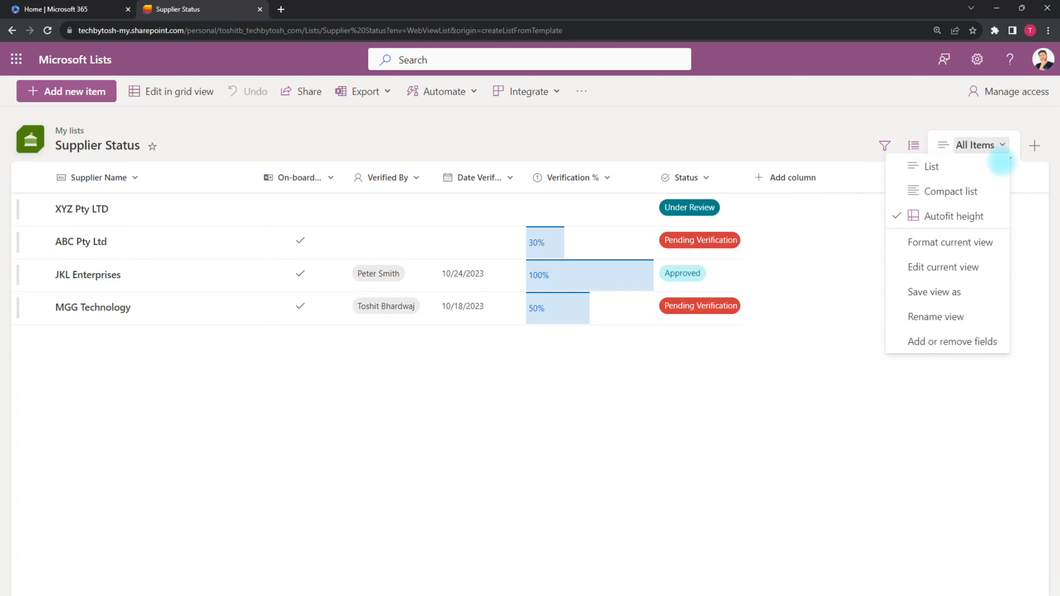
left_click(954, 243)
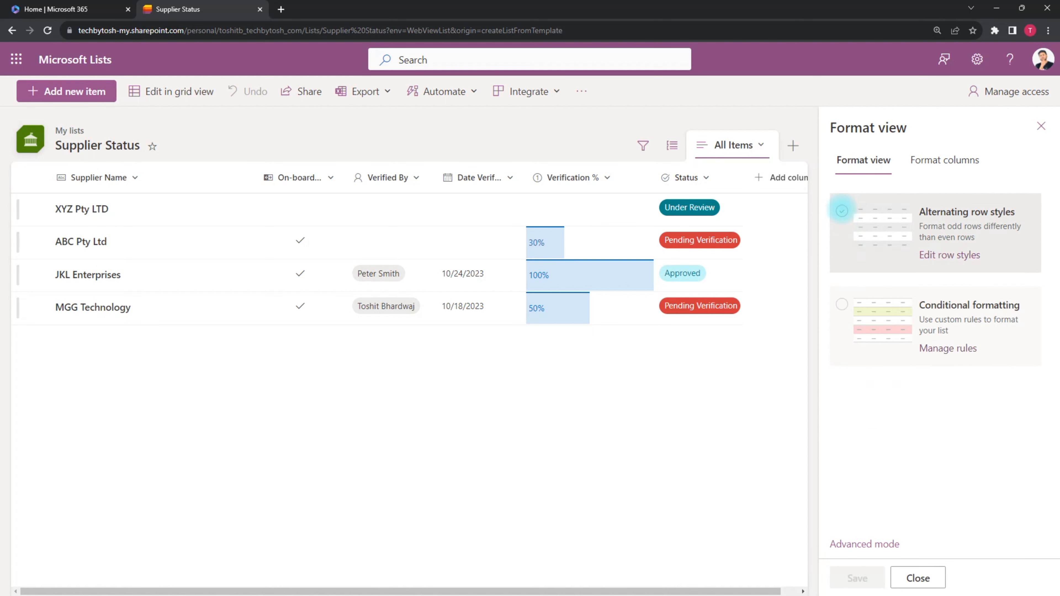
left_click(842, 211)
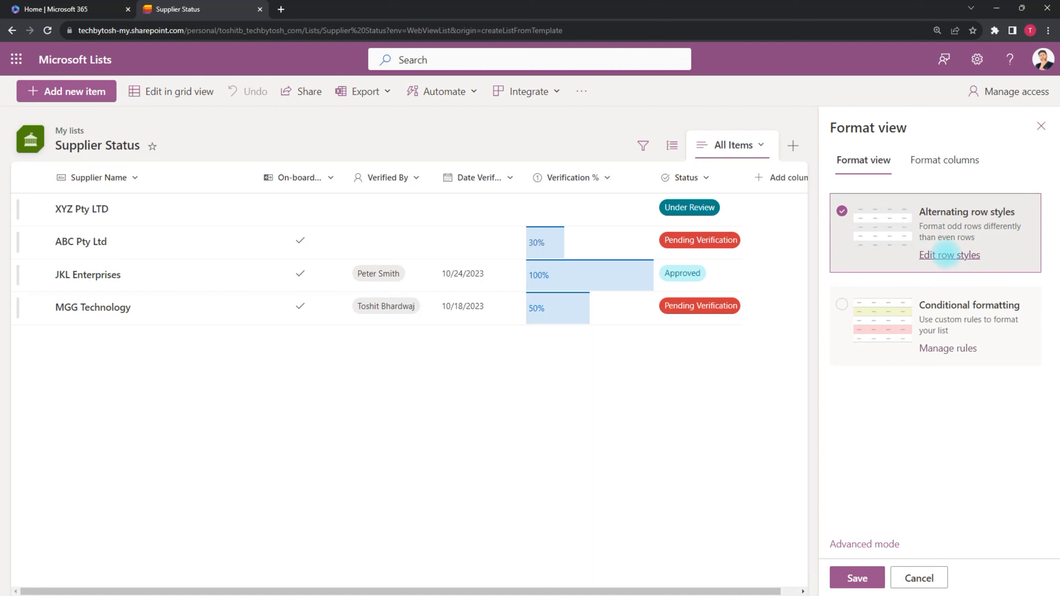
left_click(945, 256)
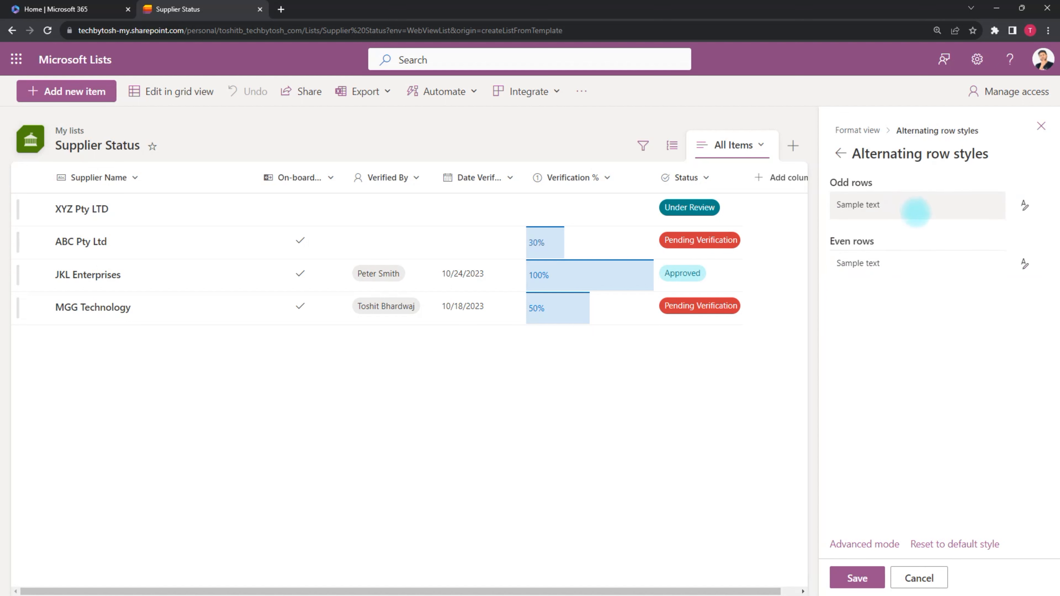
left_click(1024, 205)
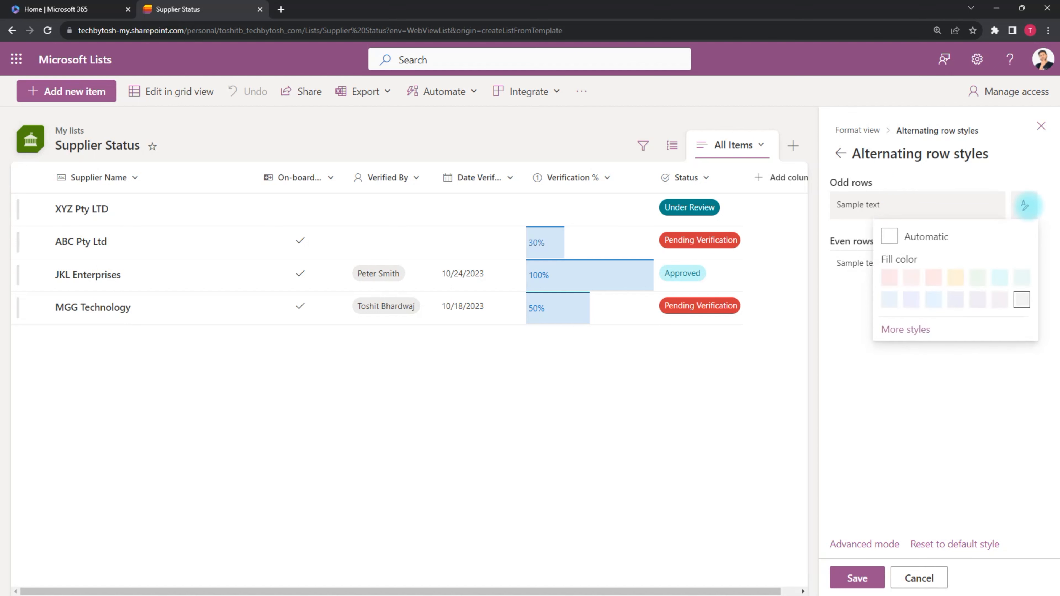
left_click(935, 278)
left_click(1025, 263)
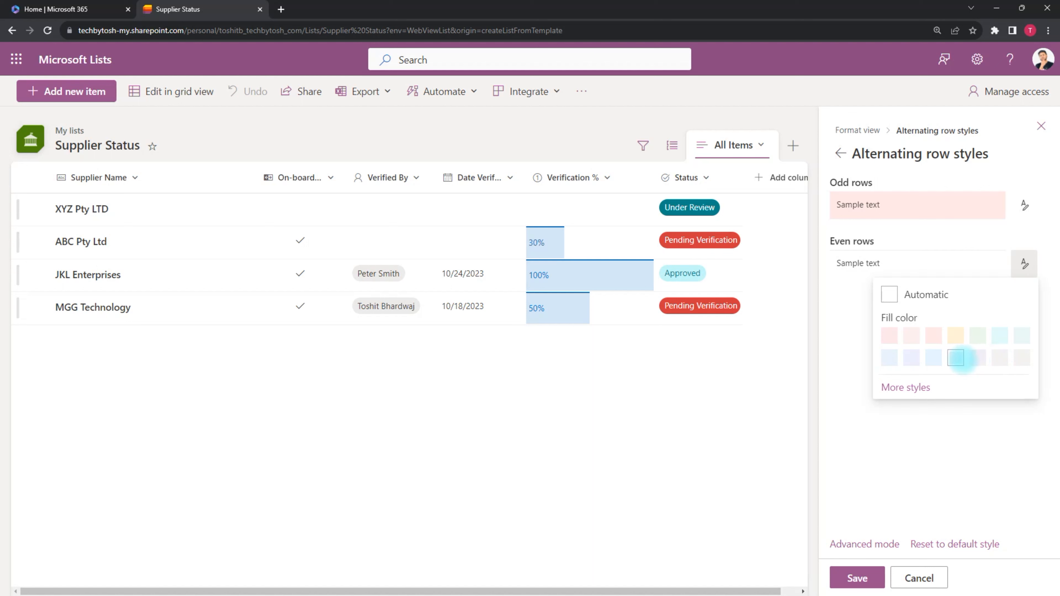
left_click(934, 358)
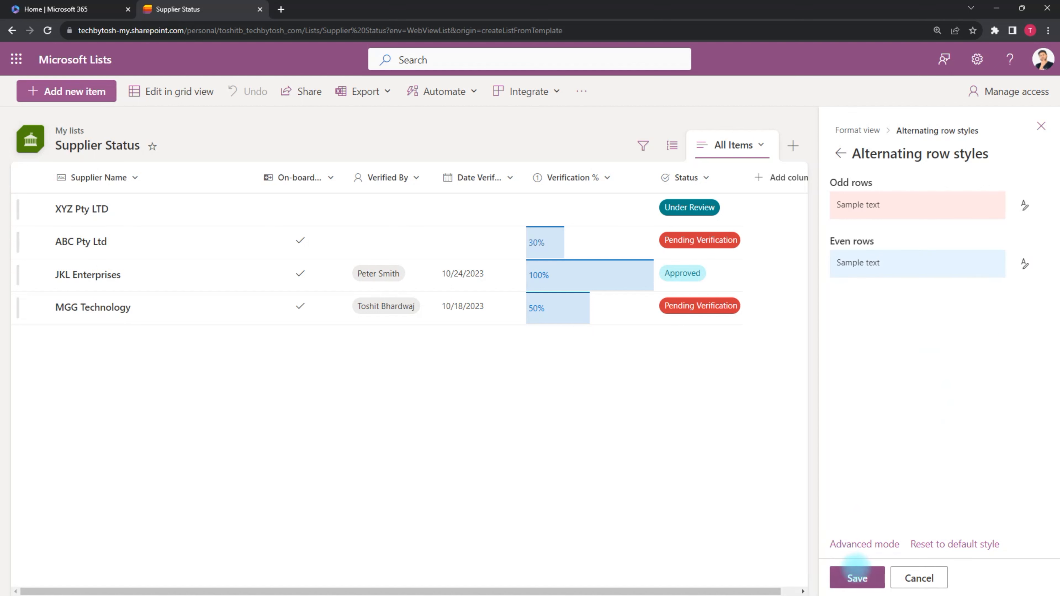
left_click(857, 578)
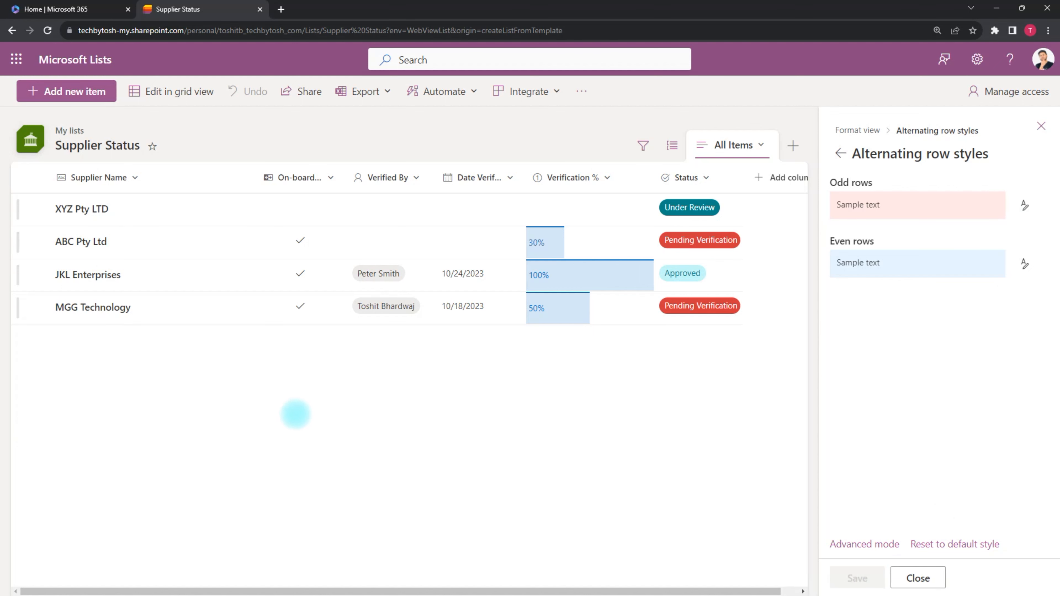
left_click(47, 30)
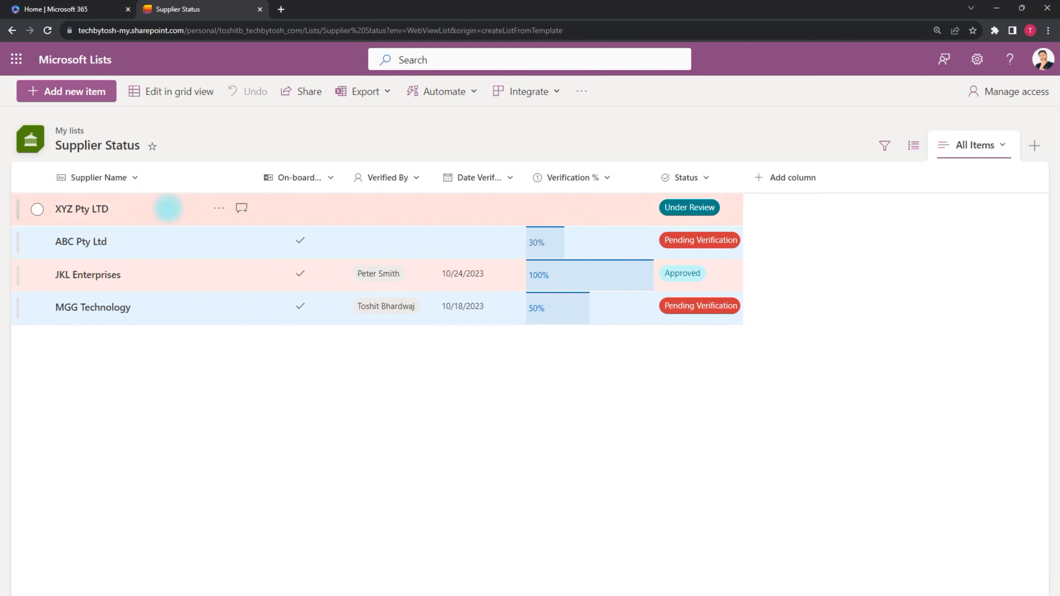
Set up a conditional formatting rule for the current view where Verified By is equal to the person who verified JKL Enterprises.
left_click(1001, 145)
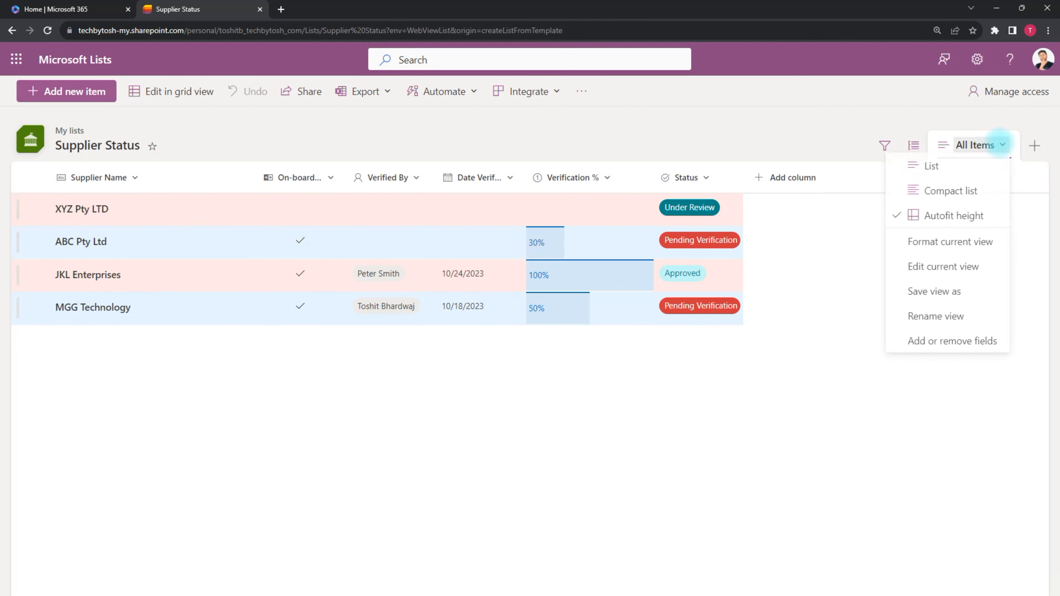
left_click(948, 242)
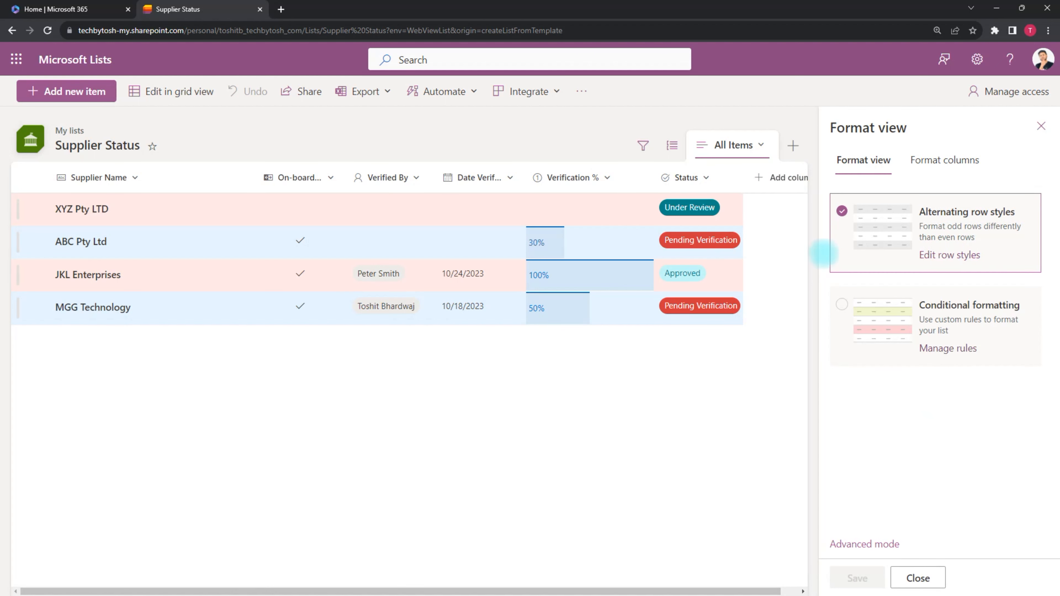
left_click(842, 305)
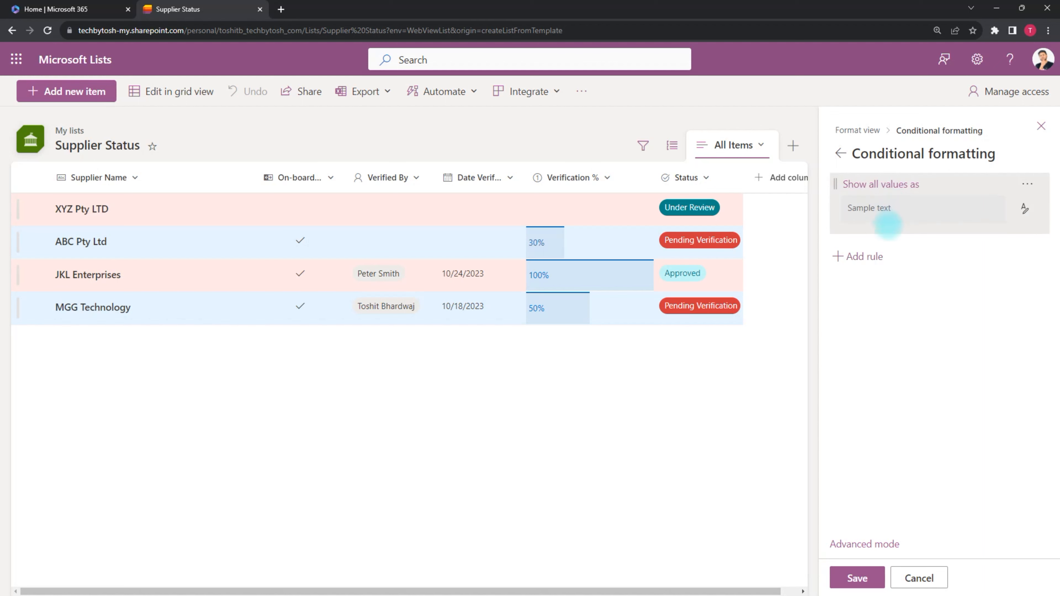
left_click(866, 183)
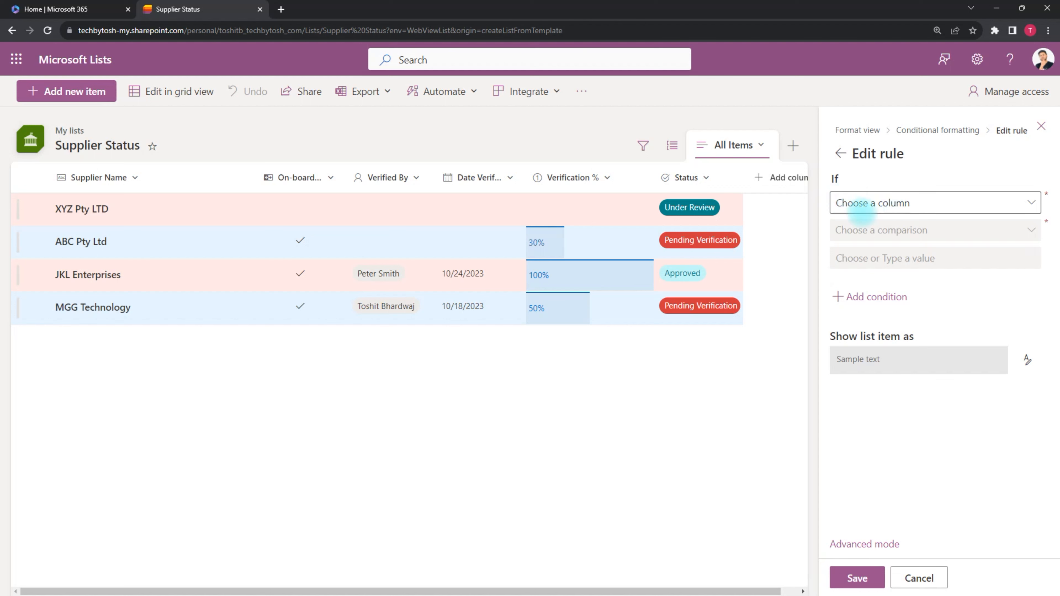
left_click(868, 203)
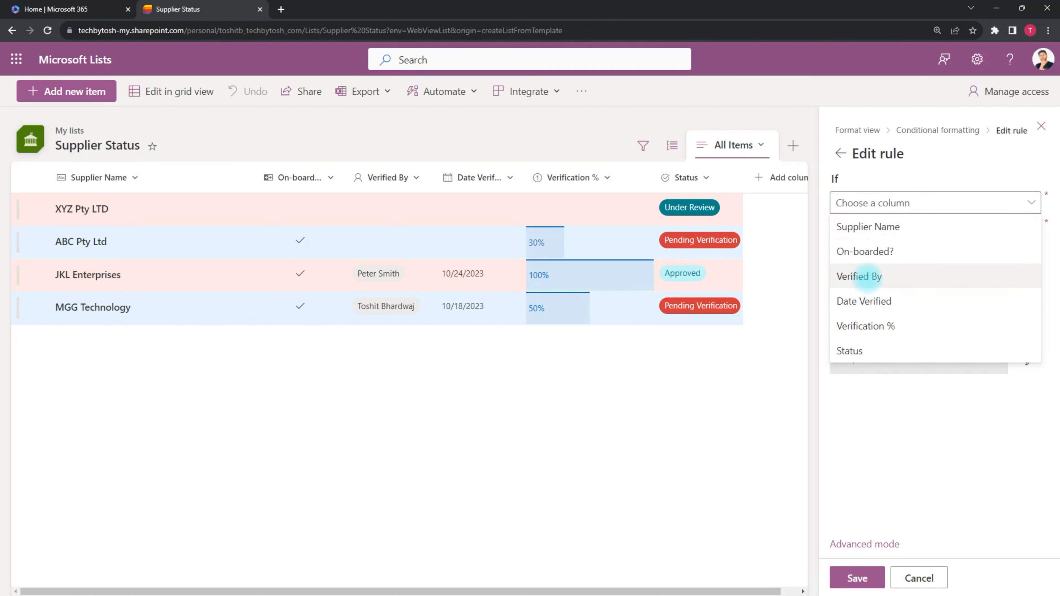
left_click(869, 277)
left_click(900, 231)
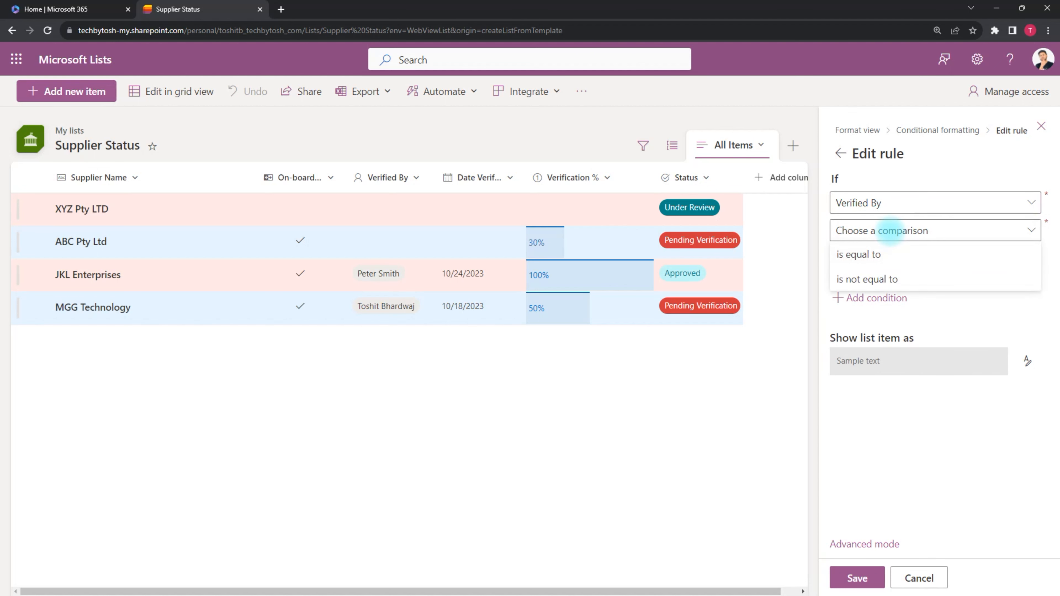
left_click(877, 254)
left_click(906, 261)
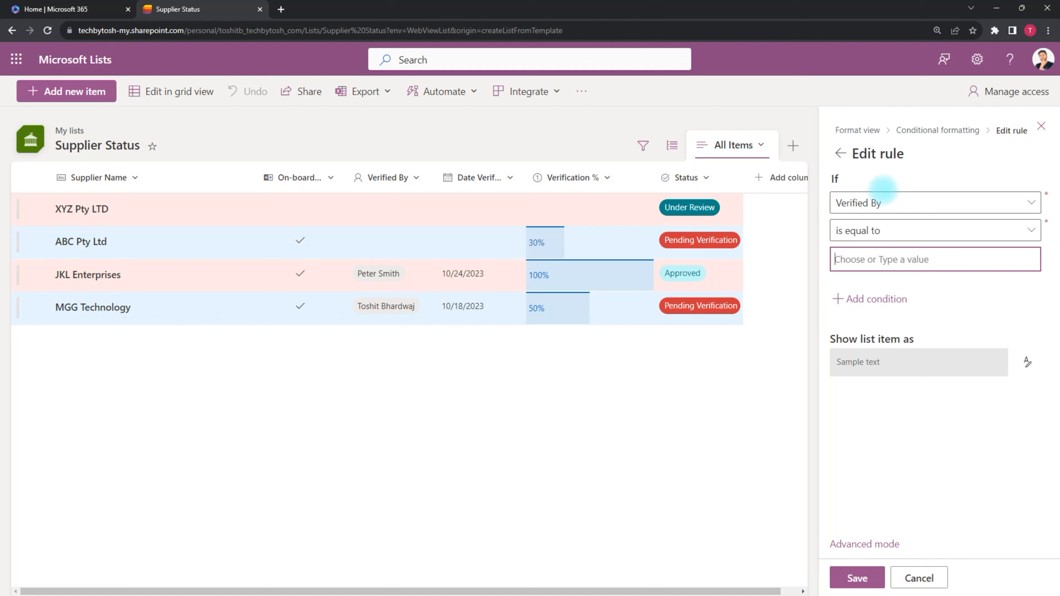
left_click(886, 262)
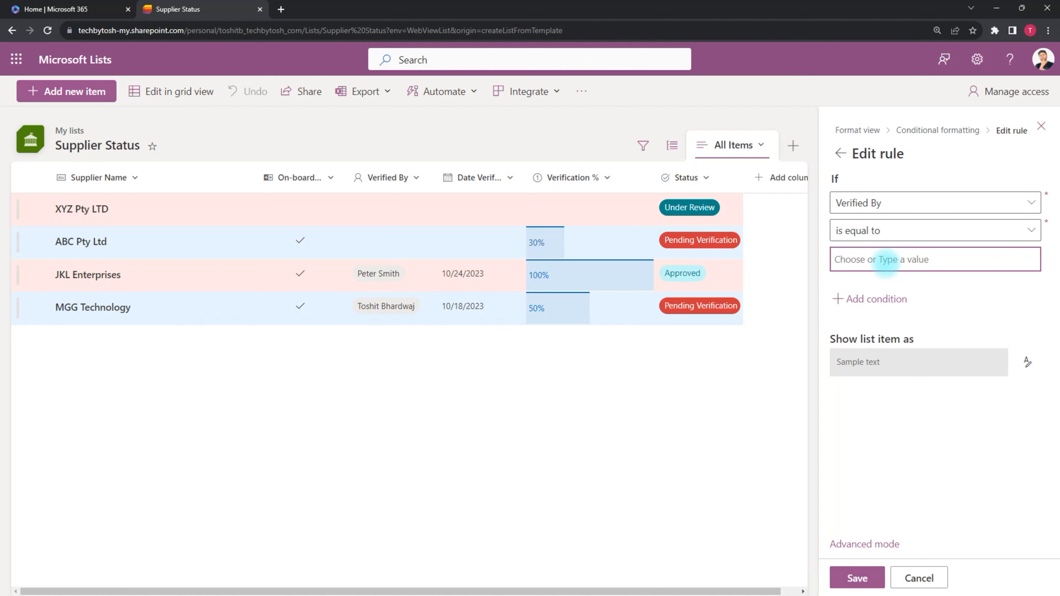
type("peter")
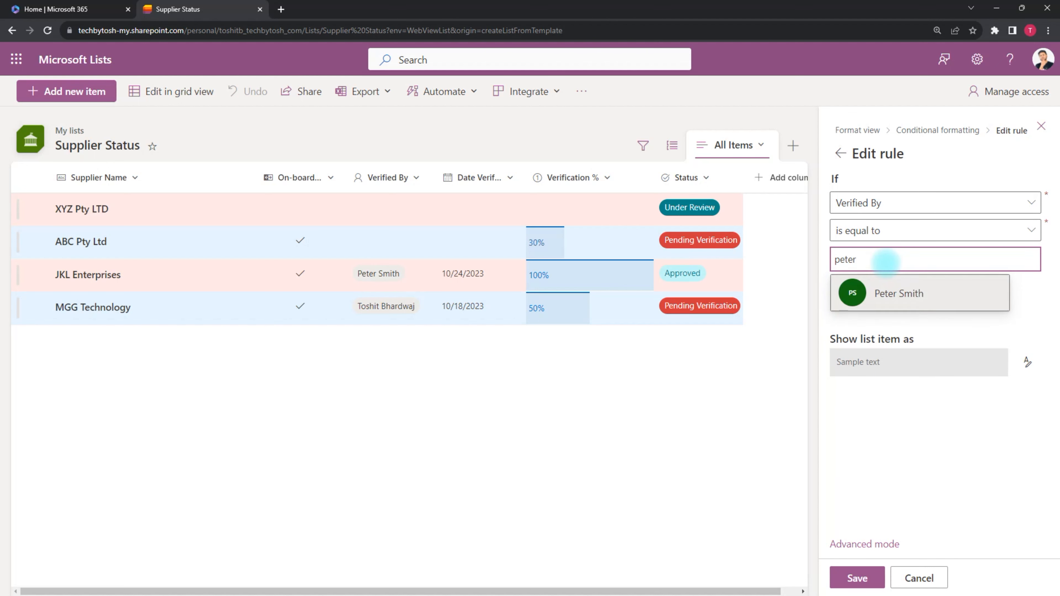
left_click(889, 293)
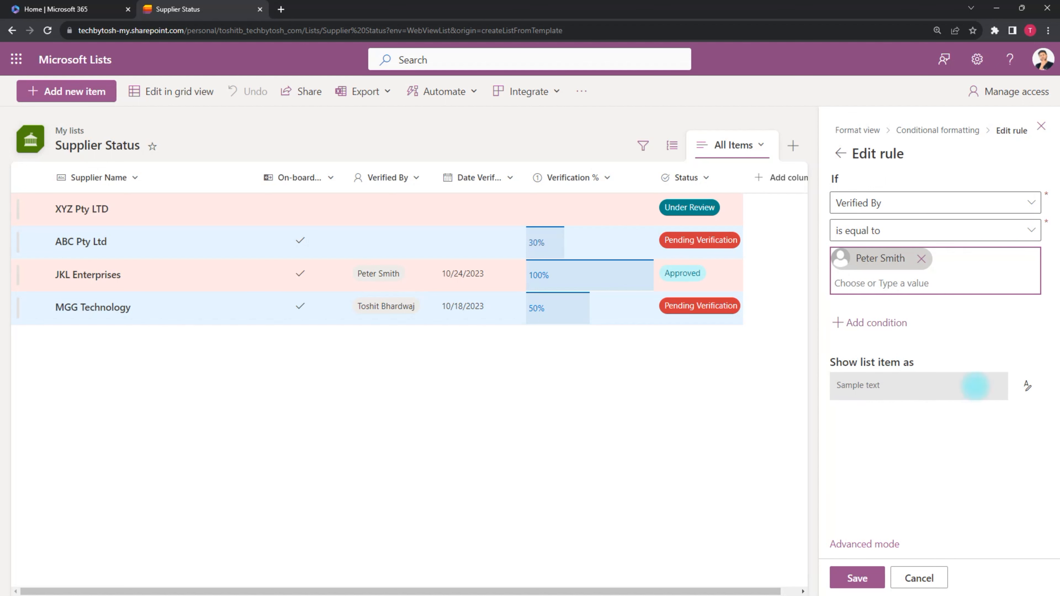
Give list items matching the rule a light orange fill, save the rule and reload the list.
left_click(1028, 385)
left_click(936, 480)
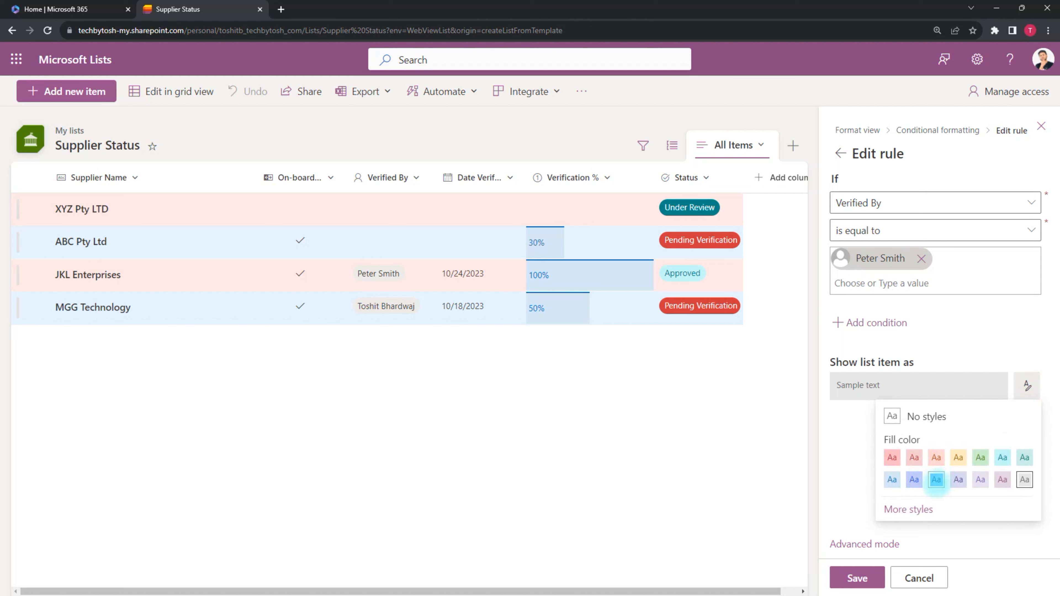
left_click(1025, 386)
left_click(959, 457)
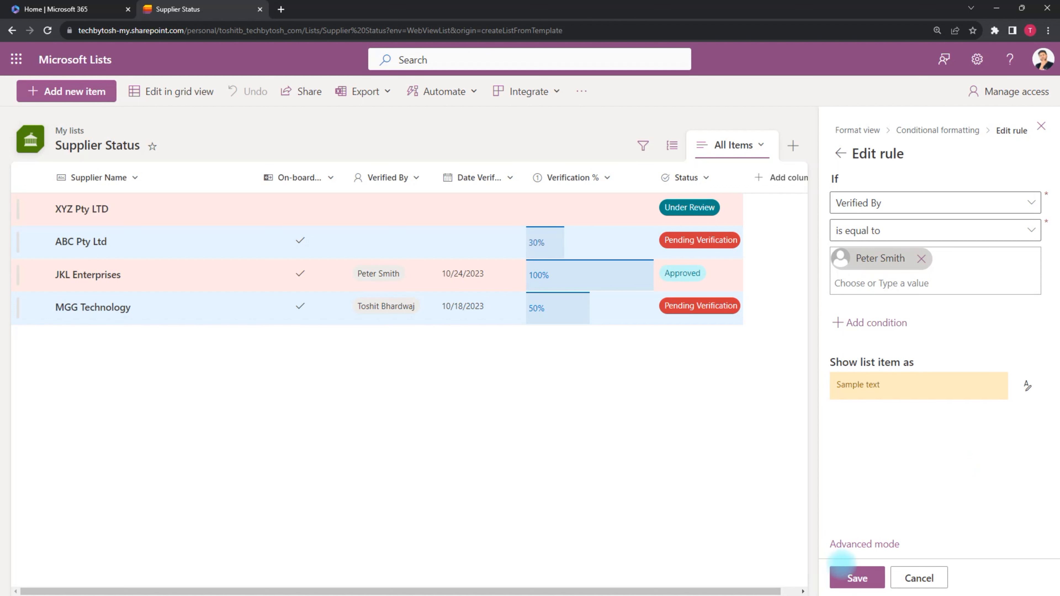
left_click(856, 577)
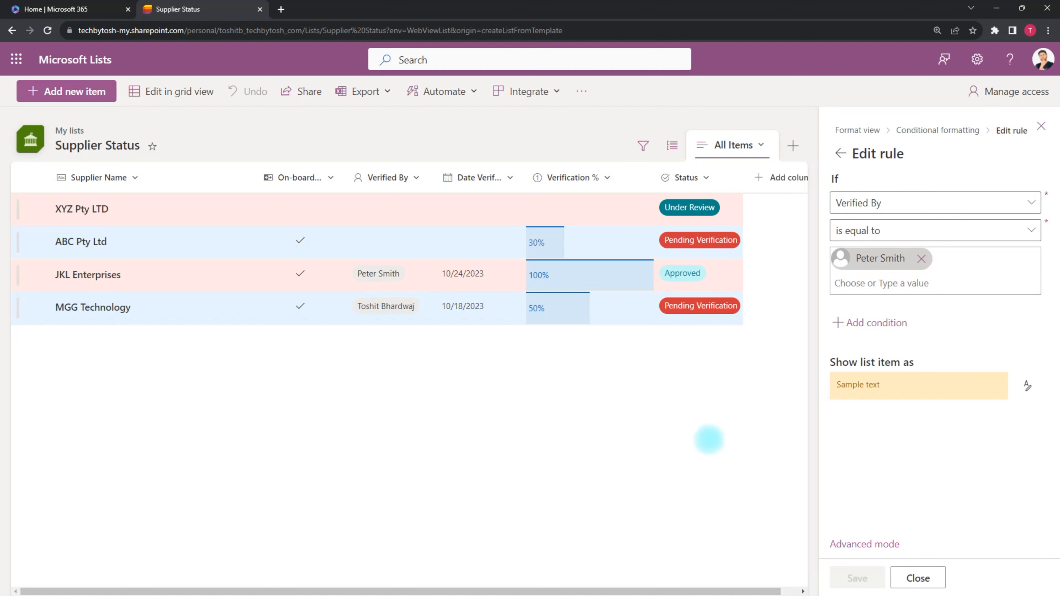
left_click(47, 31)
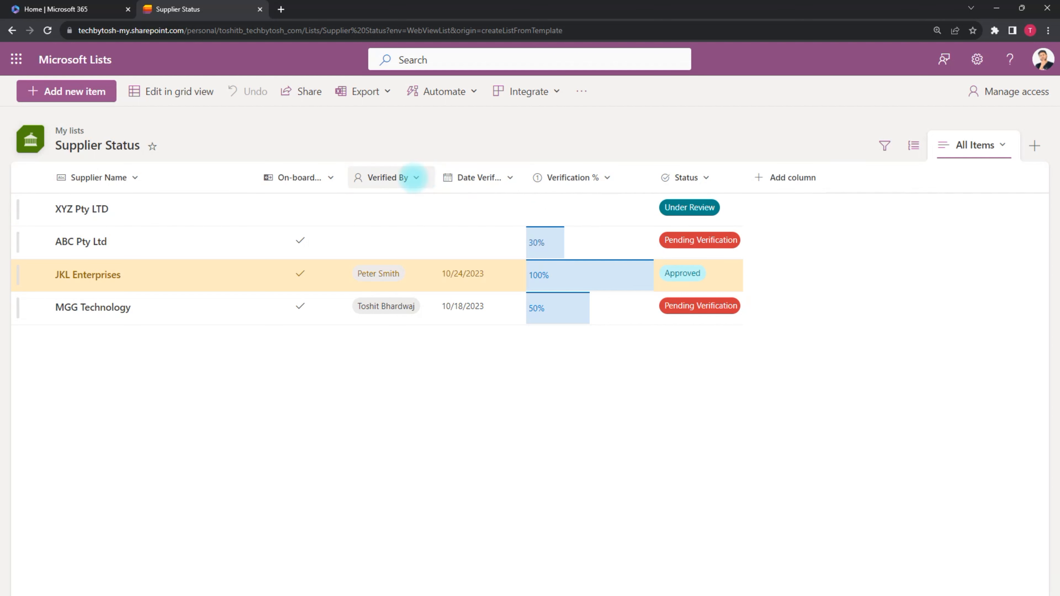
Filter the list by Verified By to show only items verified by the person assigned to JKL Enterprises.
left_click(415, 179)
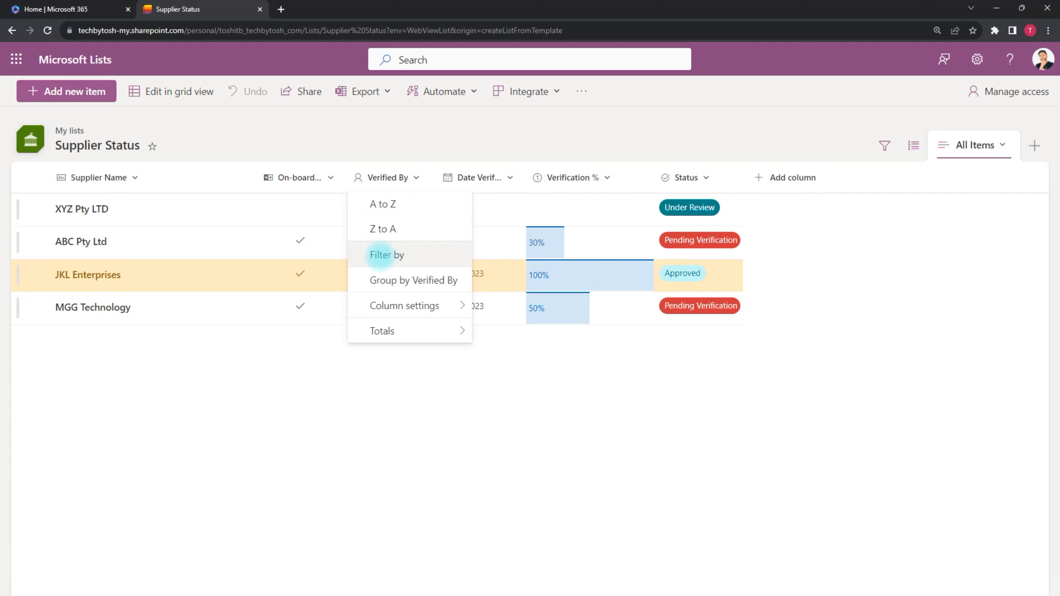
left_click(376, 254)
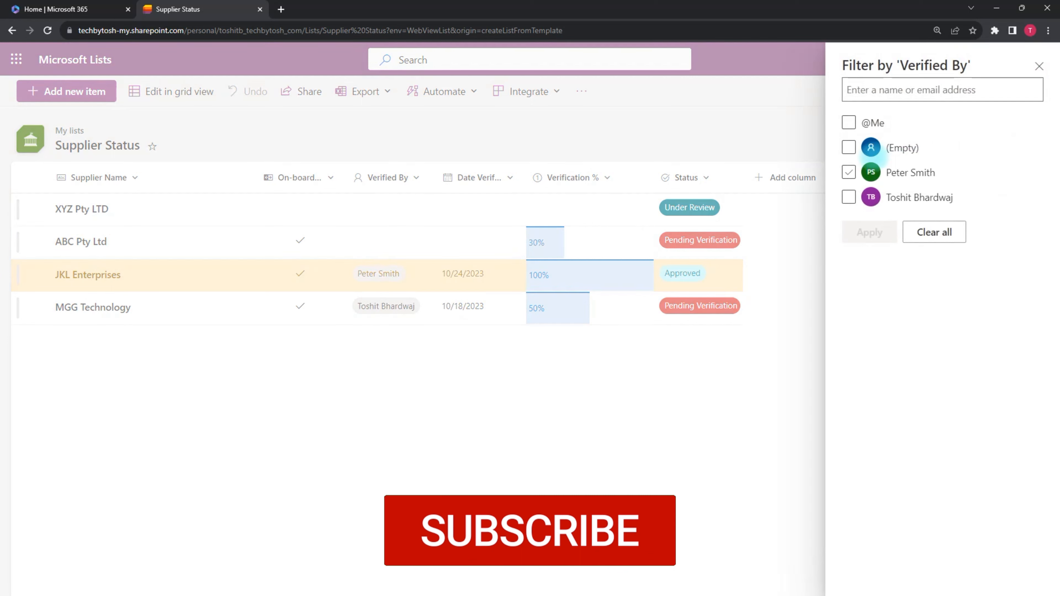
left_click(847, 172)
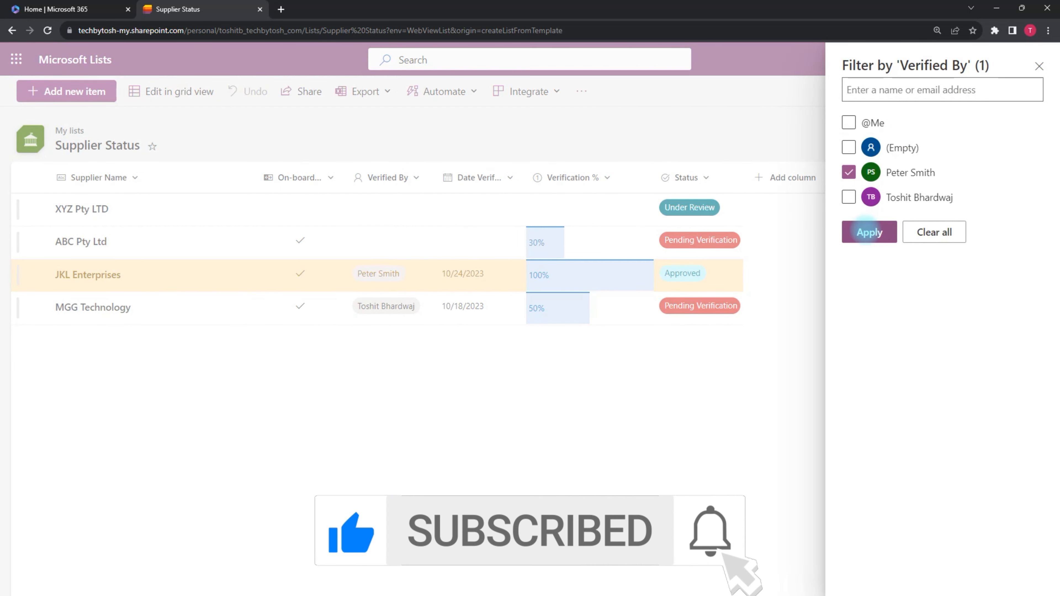
left_click(869, 232)
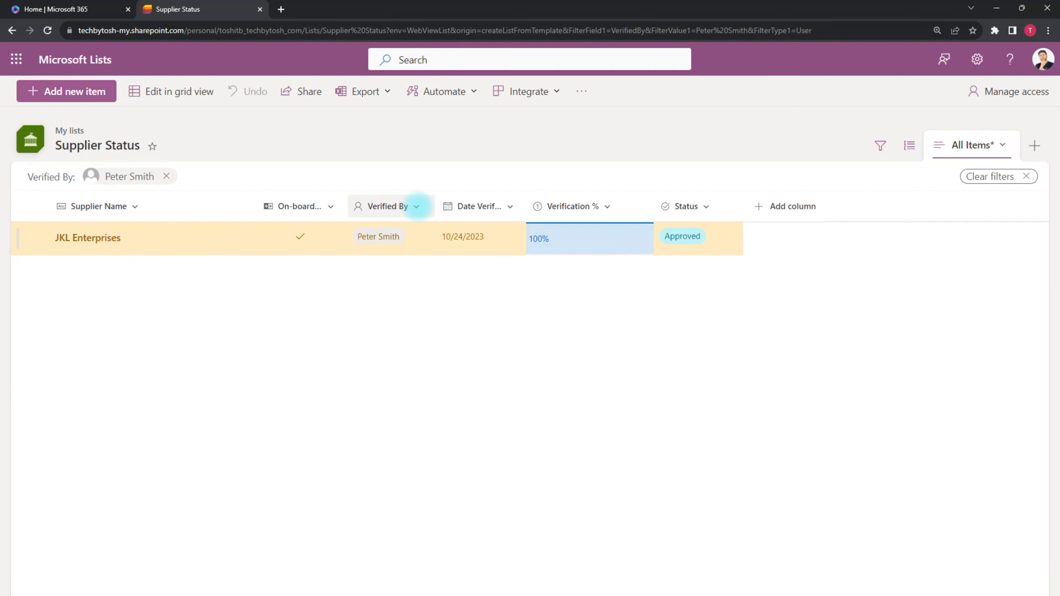
left_click(418, 206)
left_click(582, 343)
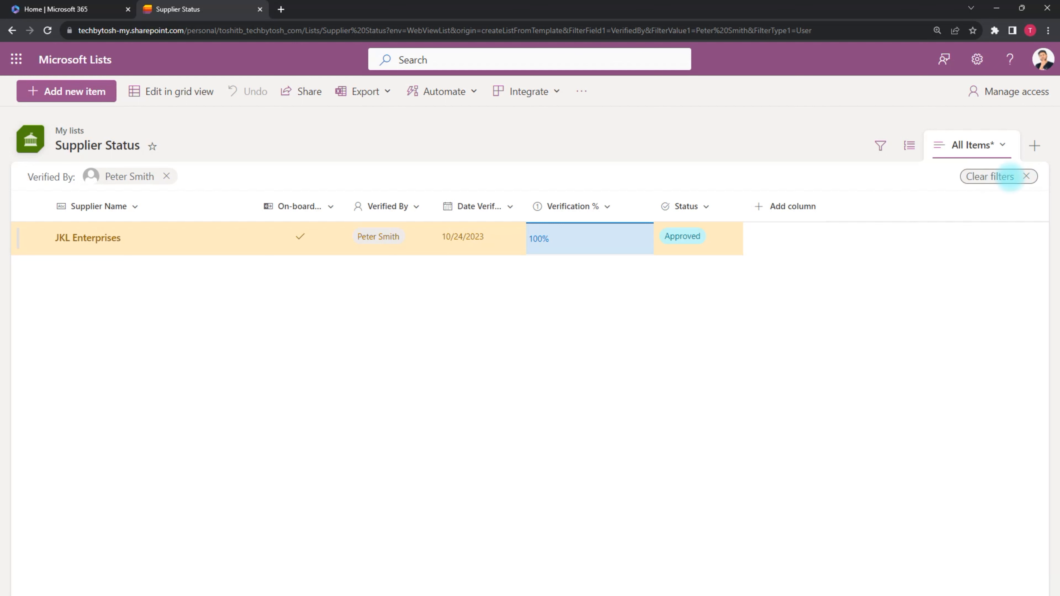
Clear the Verified By filter and group the list items by Verified By.
left_click(1026, 175)
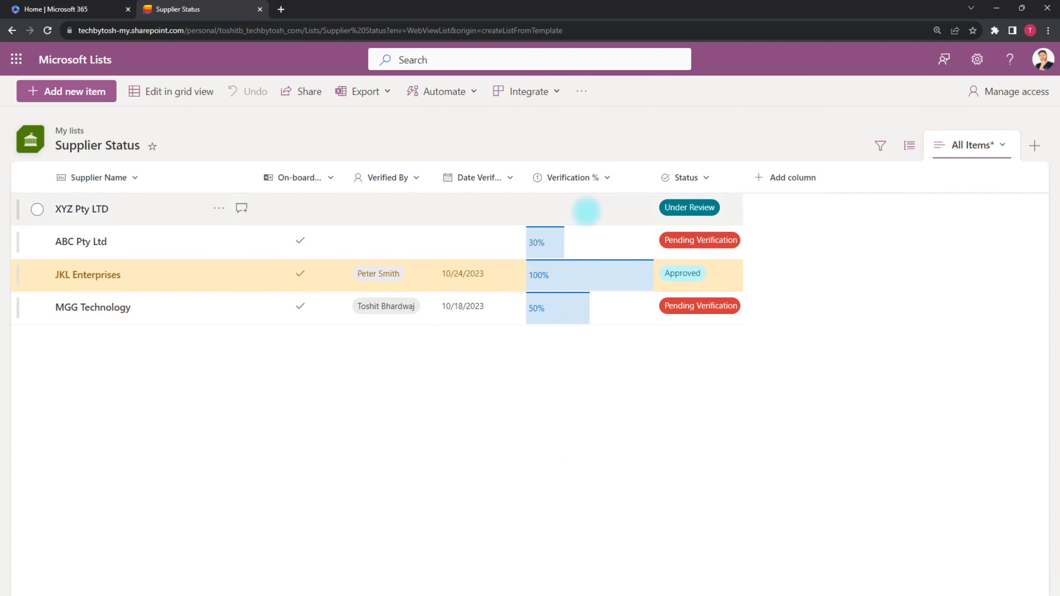
left_click(412, 174)
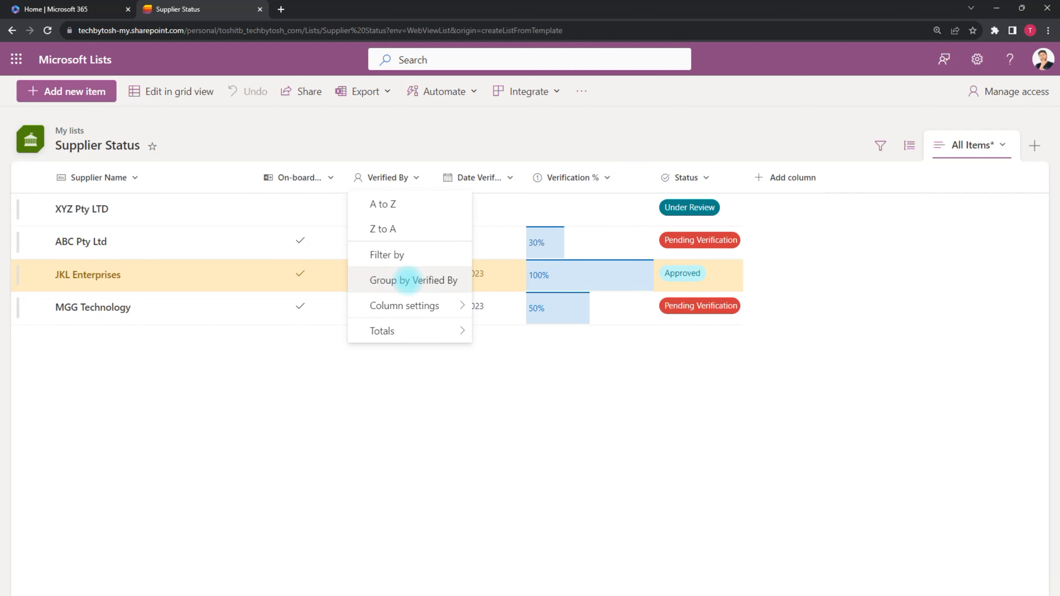
left_click(408, 281)
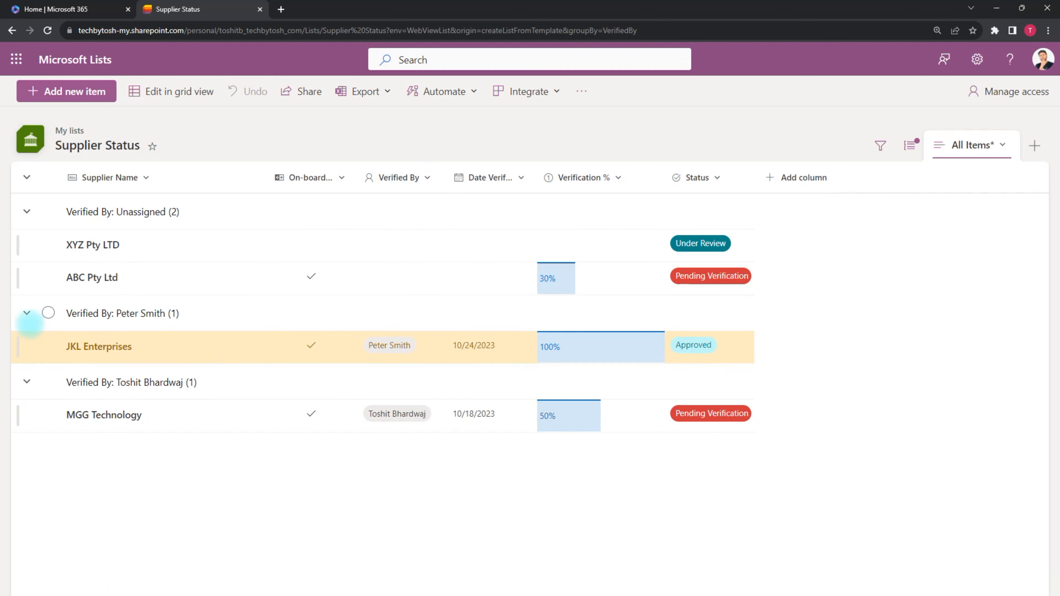
Collapse all the Verified By groups, and expand the Unassigned group again to view its items.
left_click(26, 313)
left_click(26, 349)
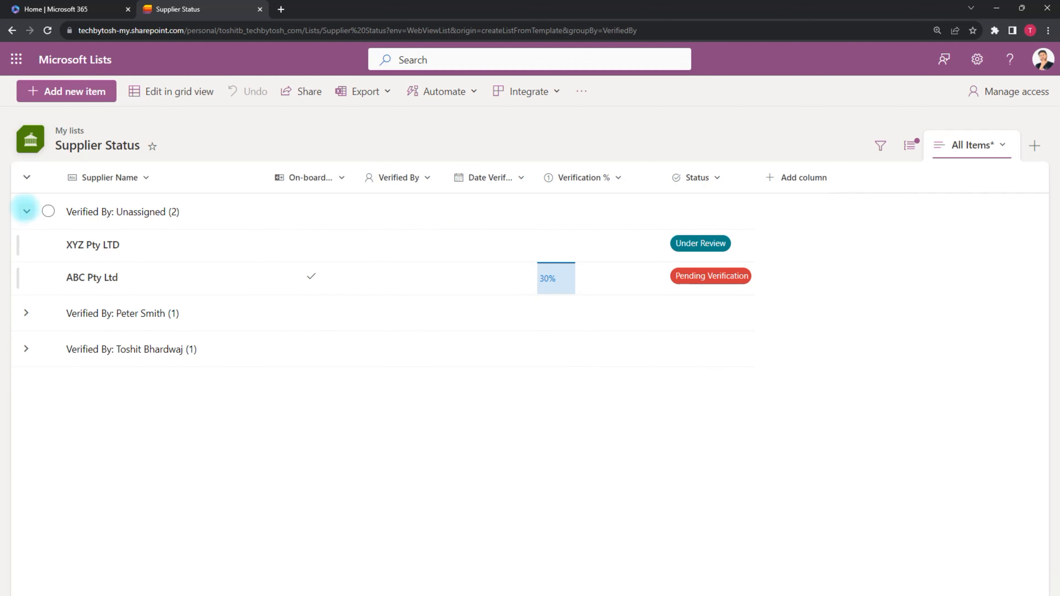
left_click(26, 211)
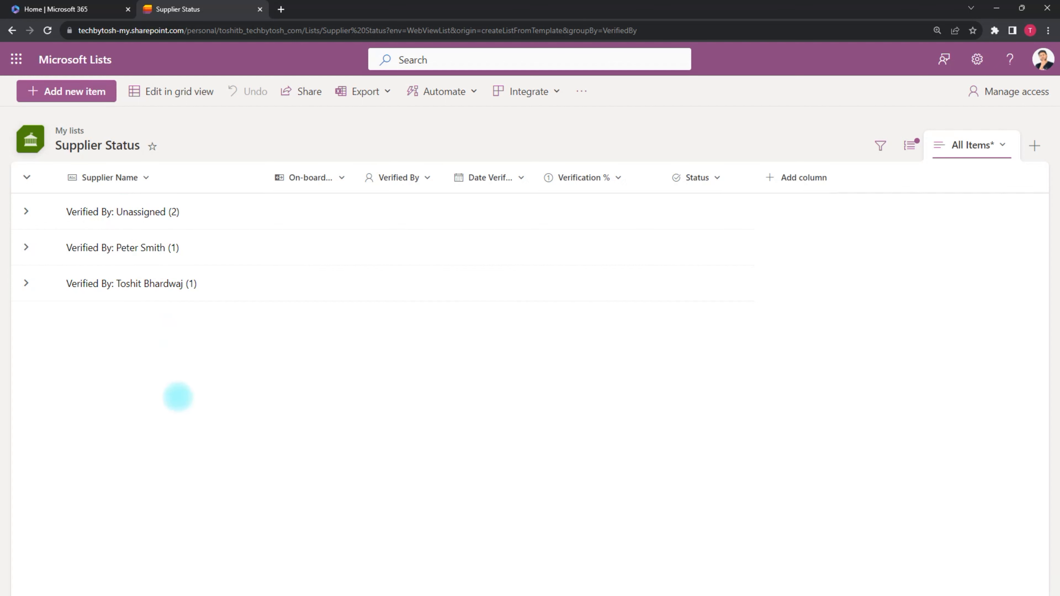
left_click(26, 211)
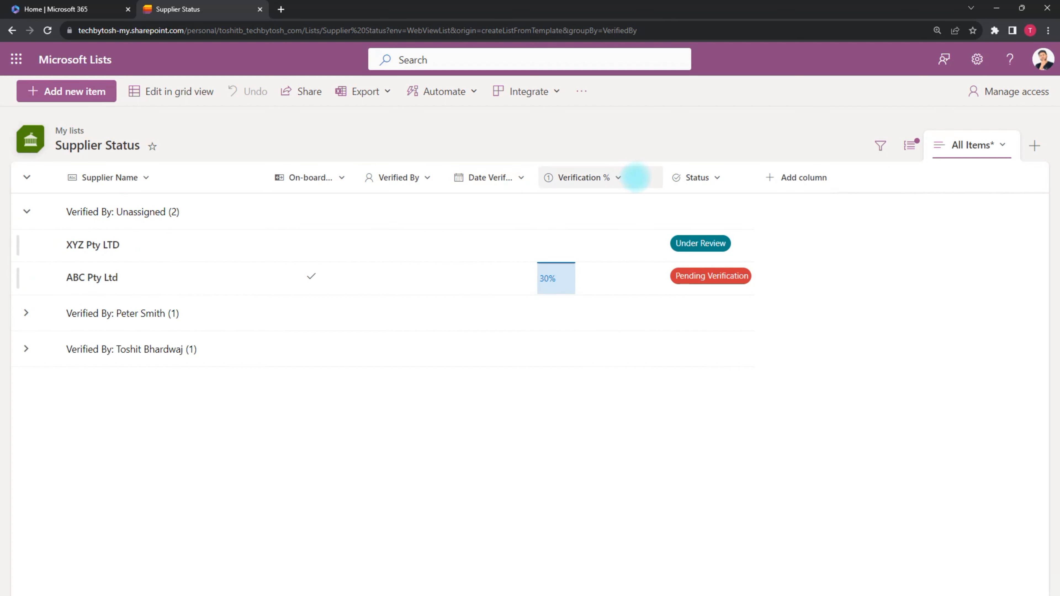
Group the list items by Status and sort them by Verified By from A to Z.
left_click(713, 177)
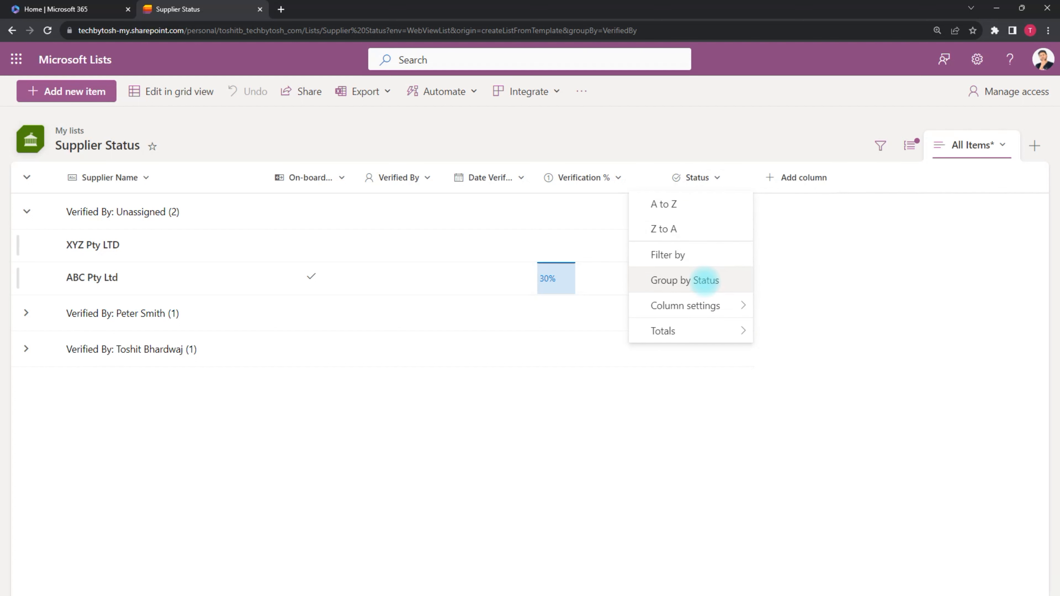
left_click(705, 281)
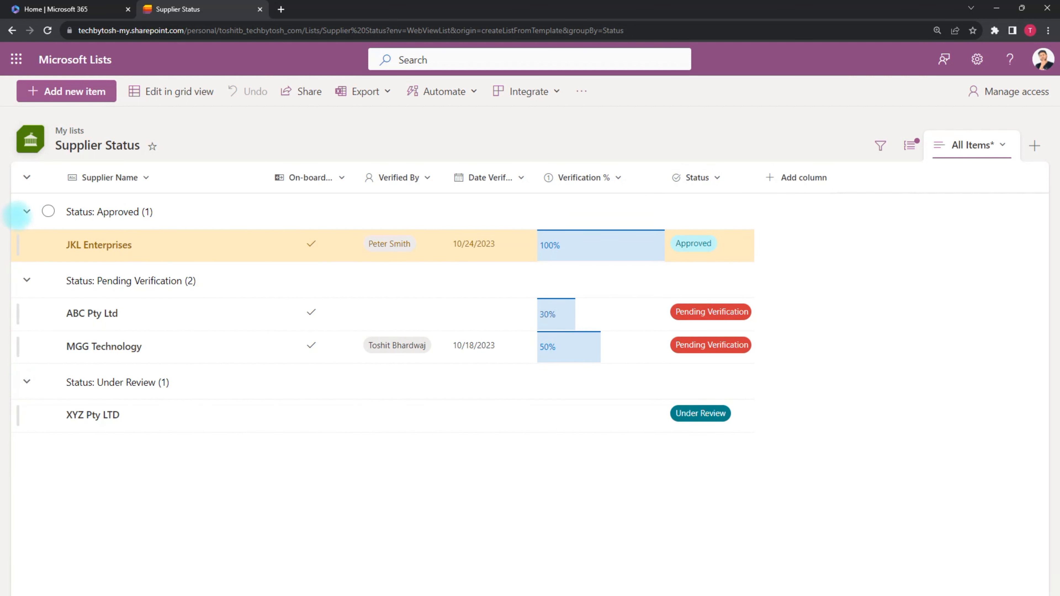
left_click(28, 211)
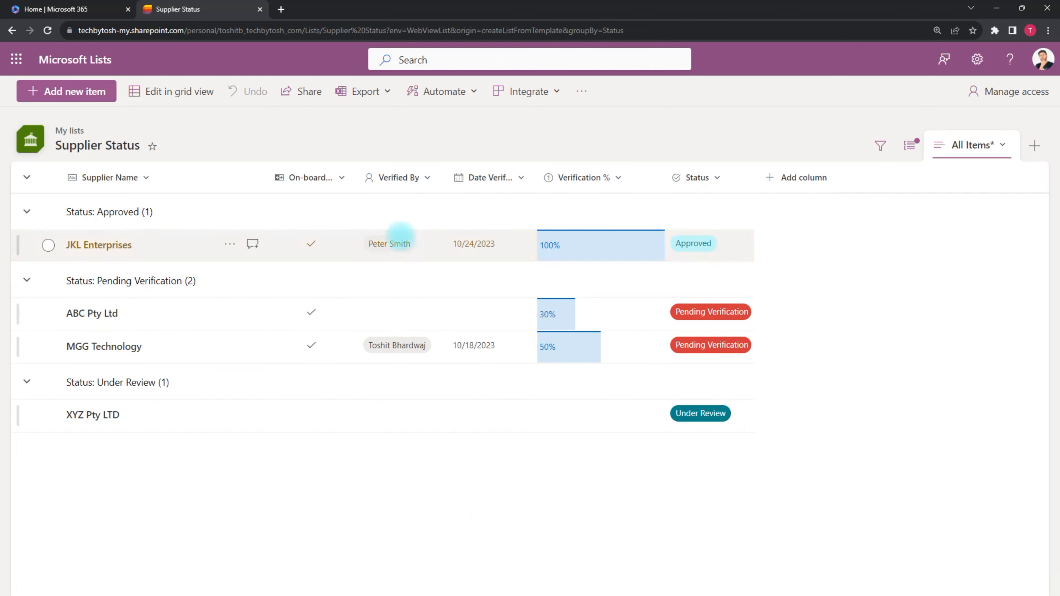
left_click(420, 178)
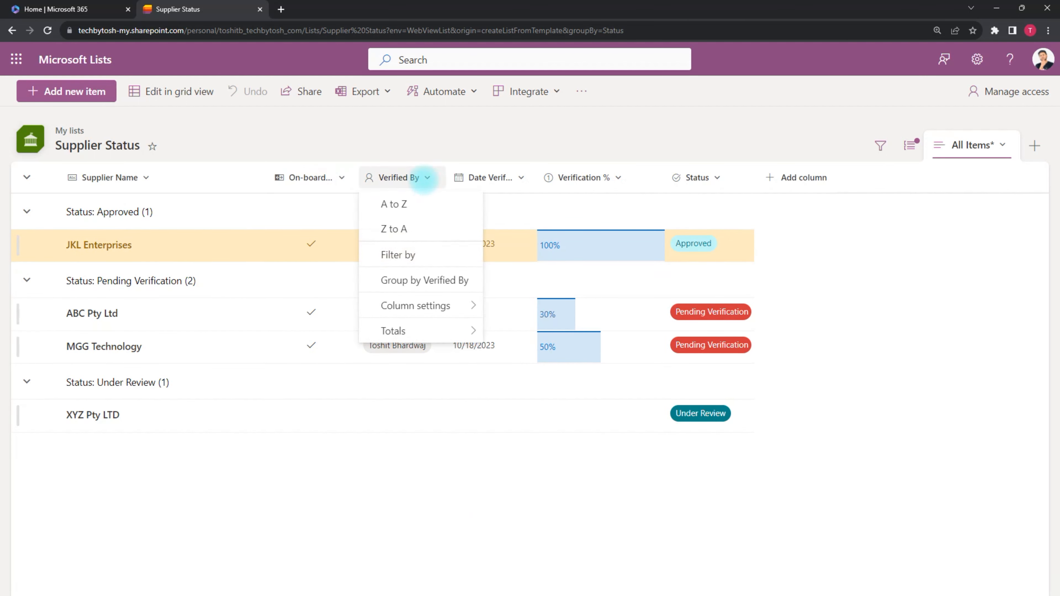
left_click(394, 203)
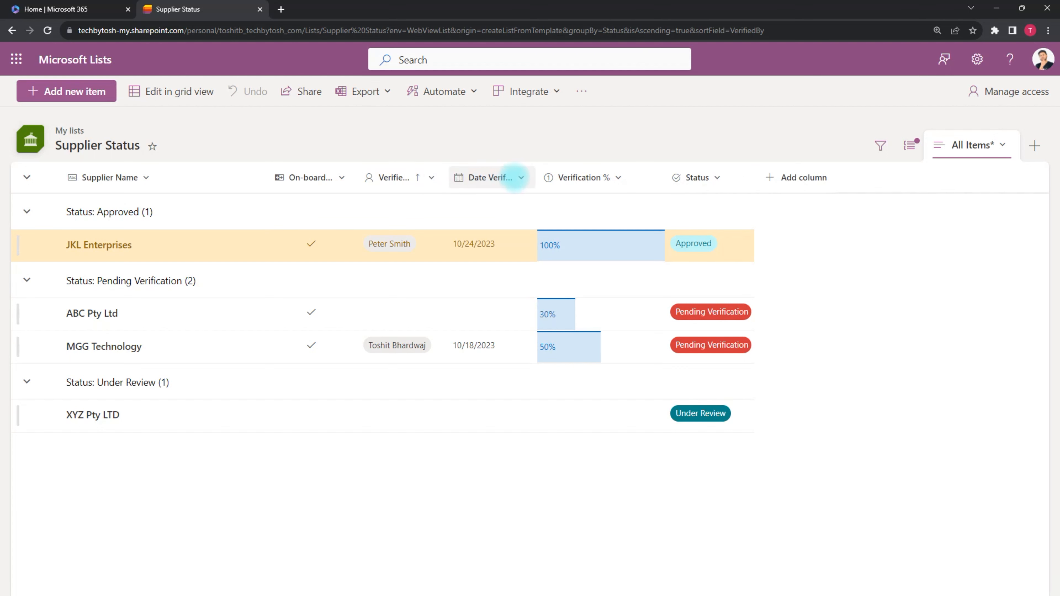
Filter the list by Date Verified to show only items dated 10/19/2023.
left_click(516, 178)
left_click(487, 254)
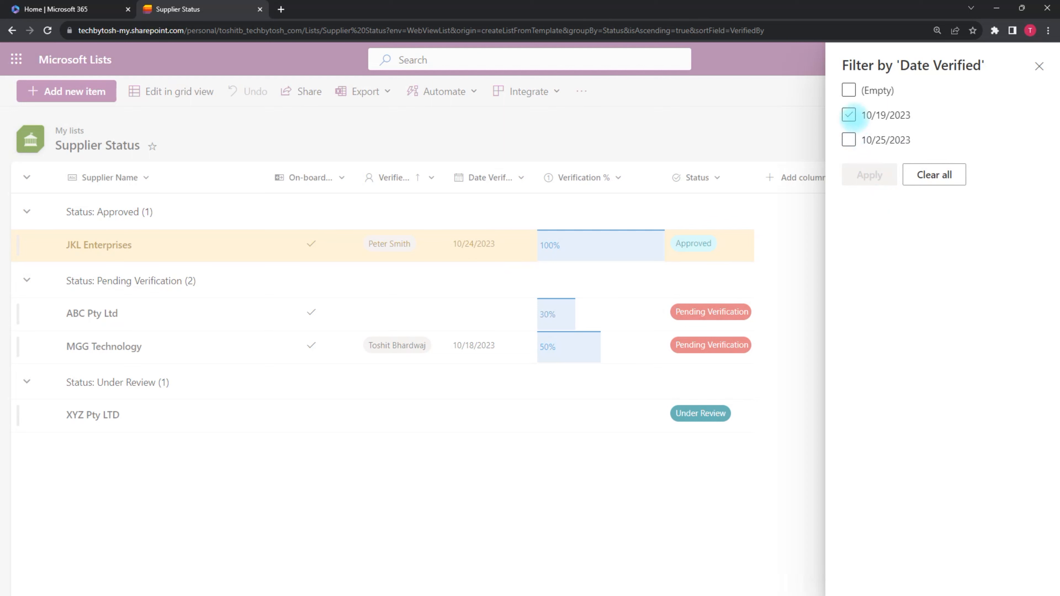
left_click(849, 115)
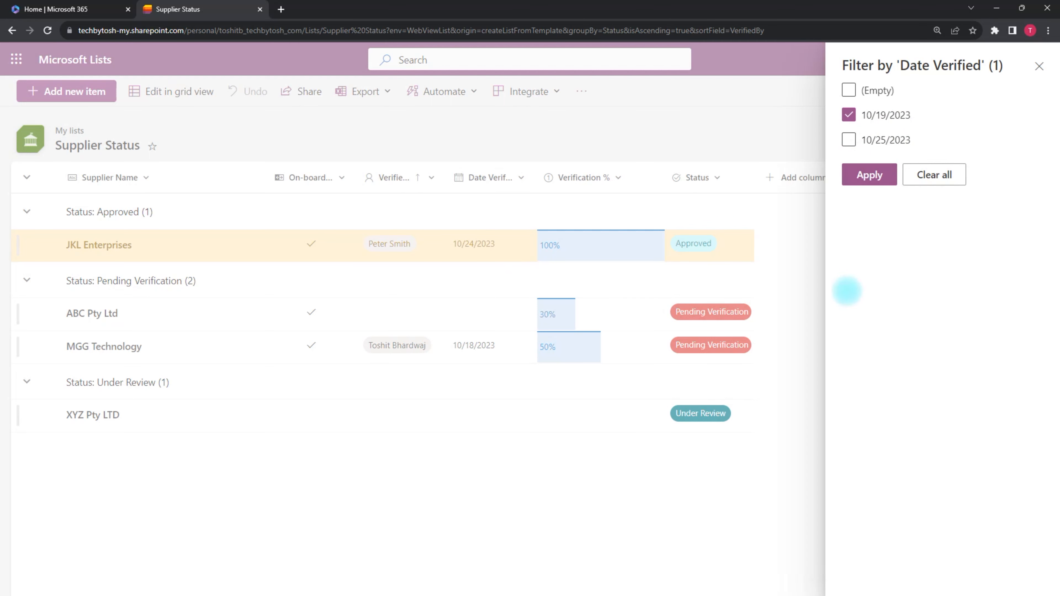
left_click(860, 176)
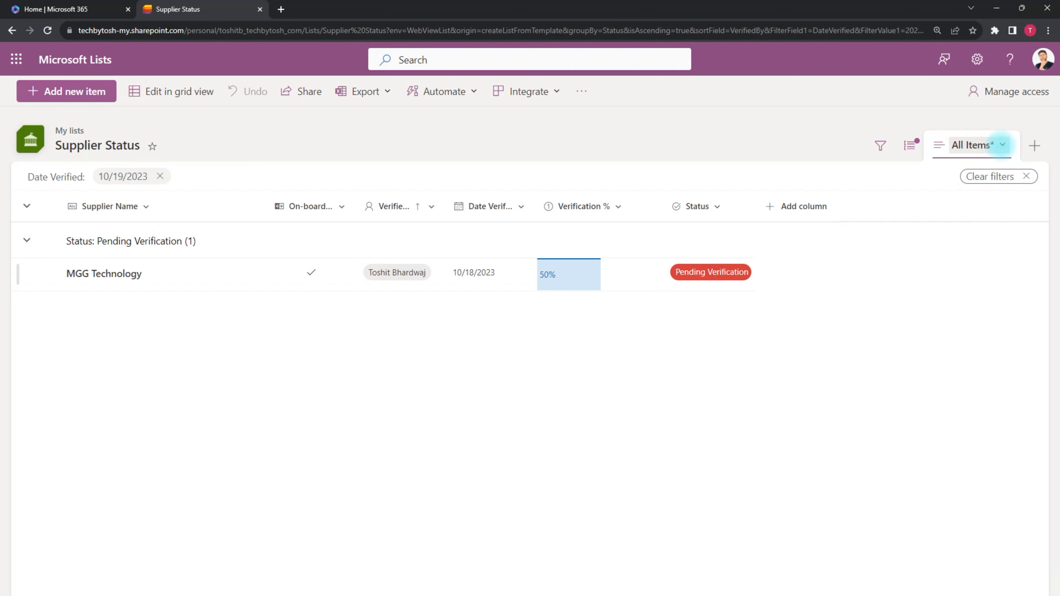
Save the current grouped and filtered view as a new public view named "Group By Status".
left_click(1001, 145)
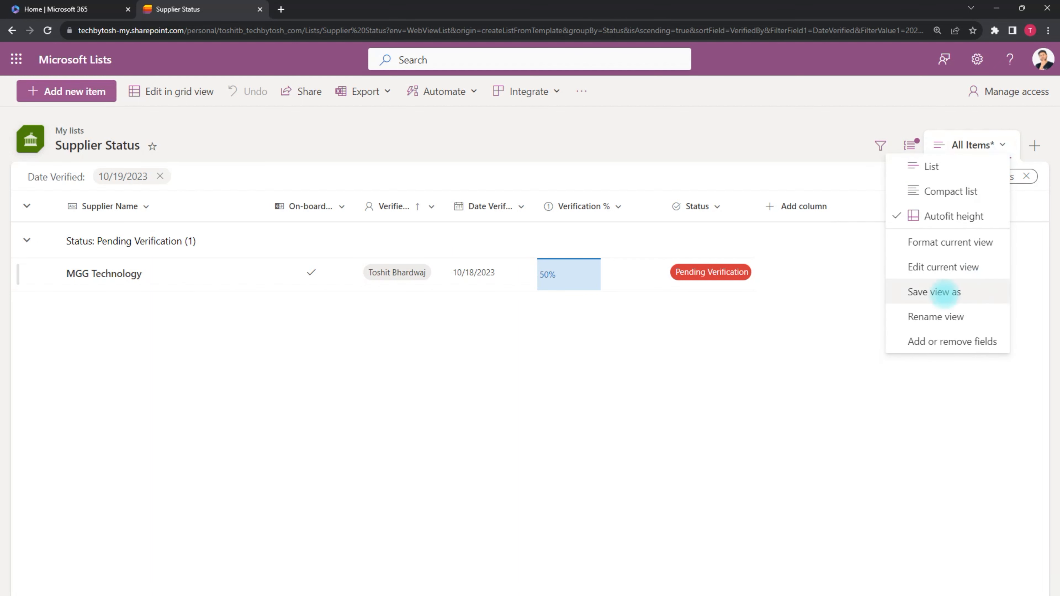
left_click(928, 293)
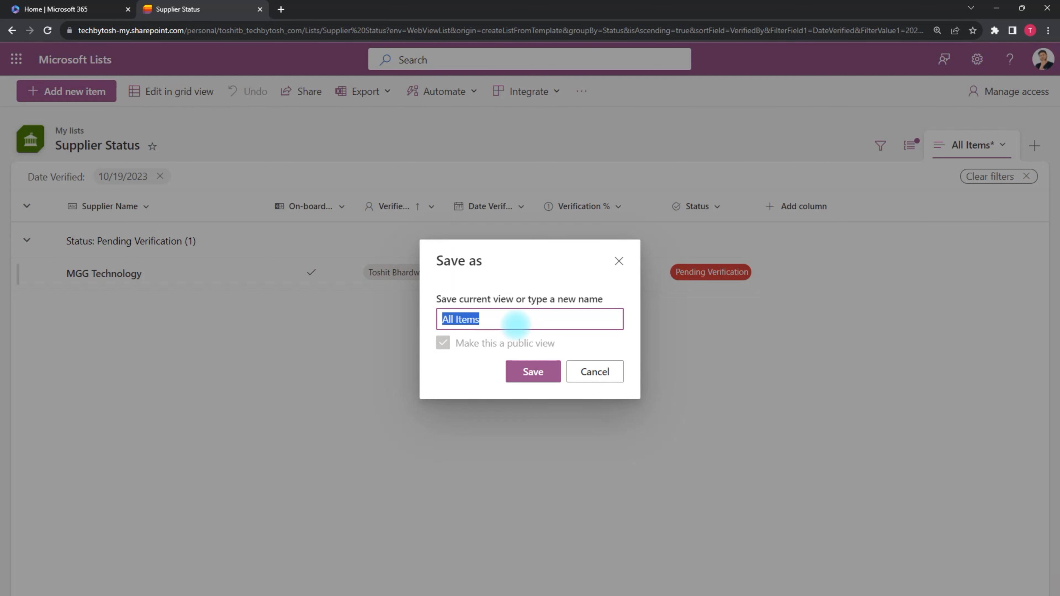
type("Group By Status")
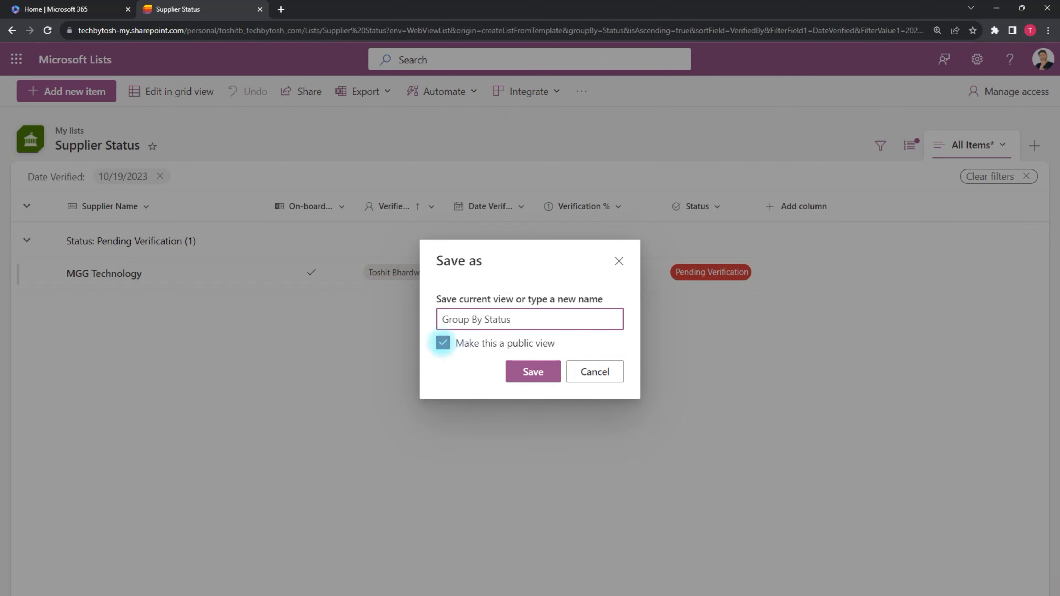
left_click(443, 342)
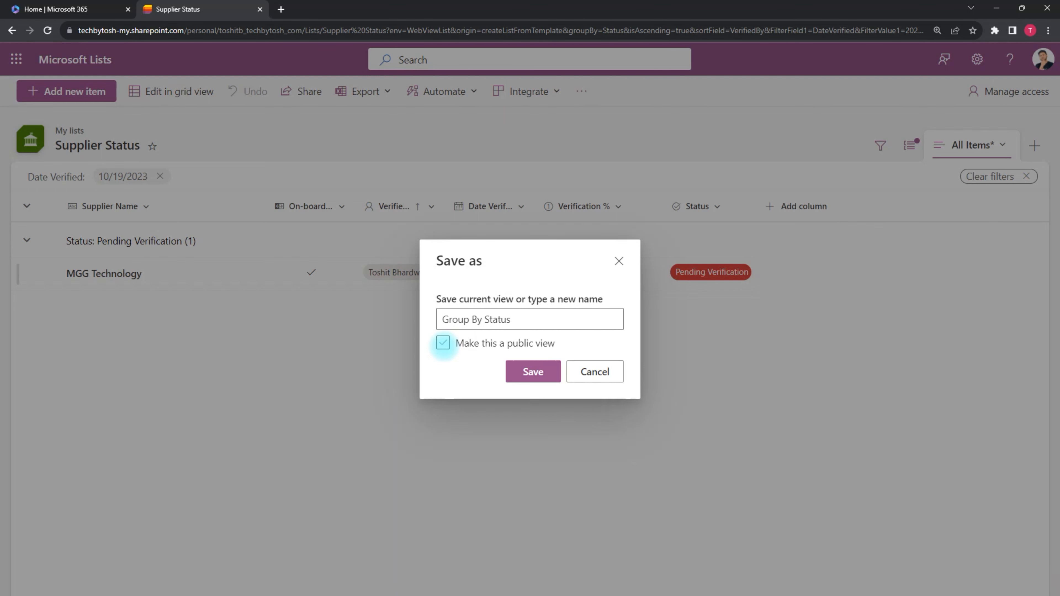
left_click(443, 343)
left_click(521, 371)
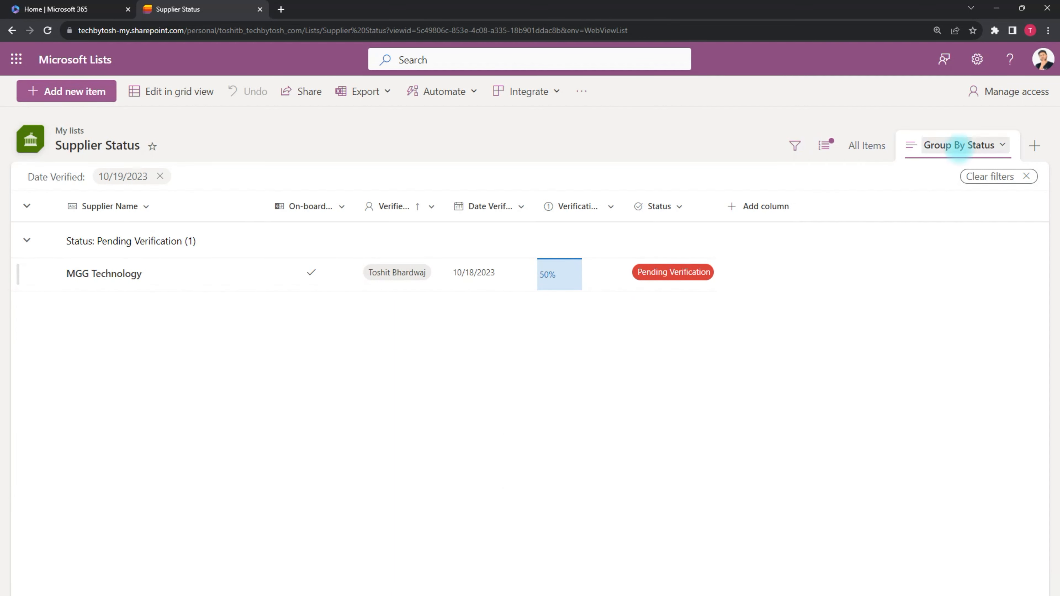
Look over the view options of Group By Status, and switch to the All Items view to check its options.
left_click(1003, 145)
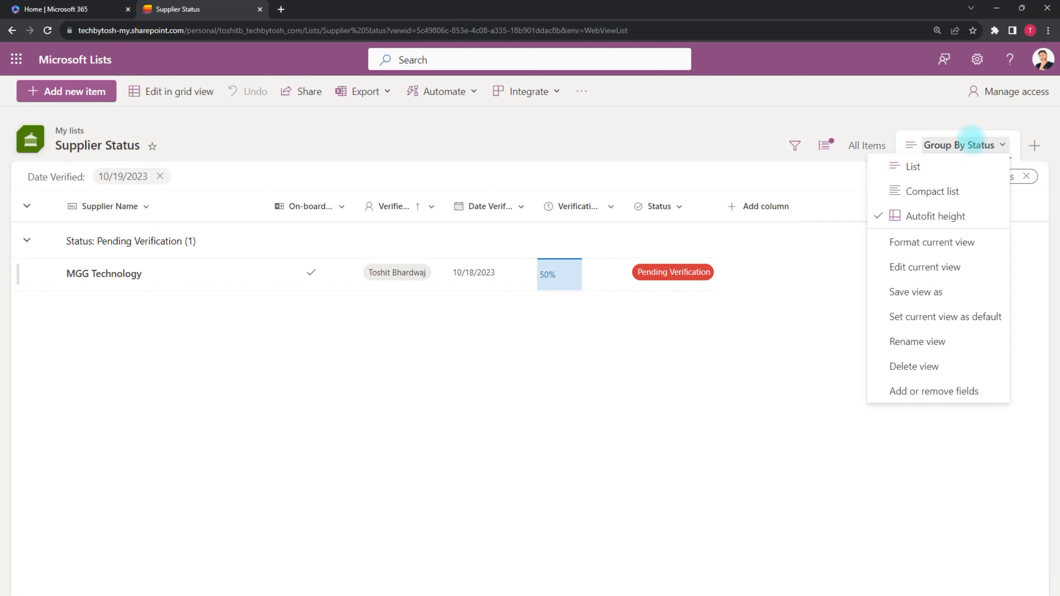
left_click(818, 297)
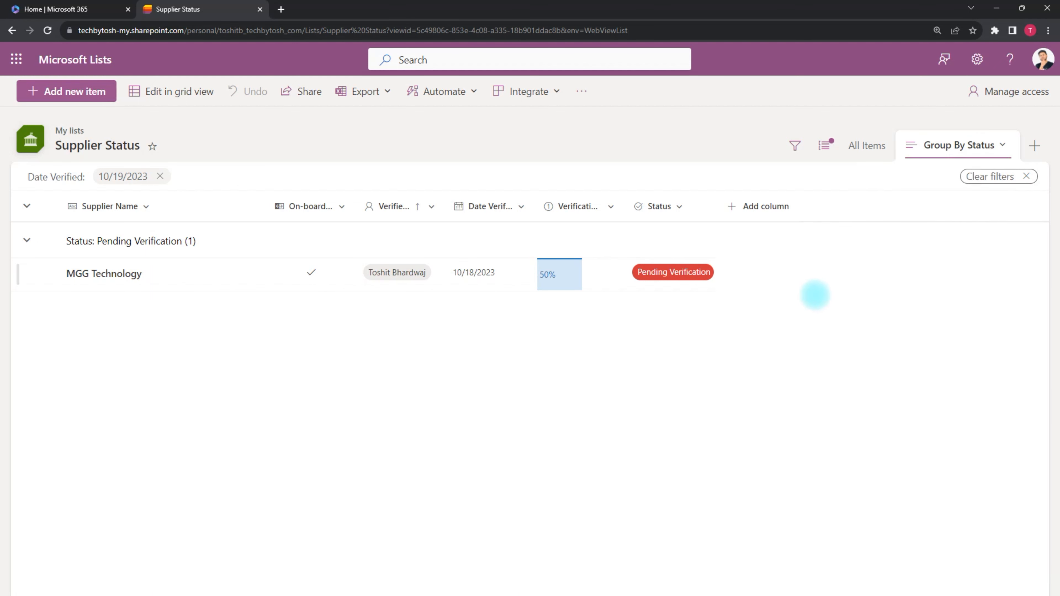
left_click(873, 145)
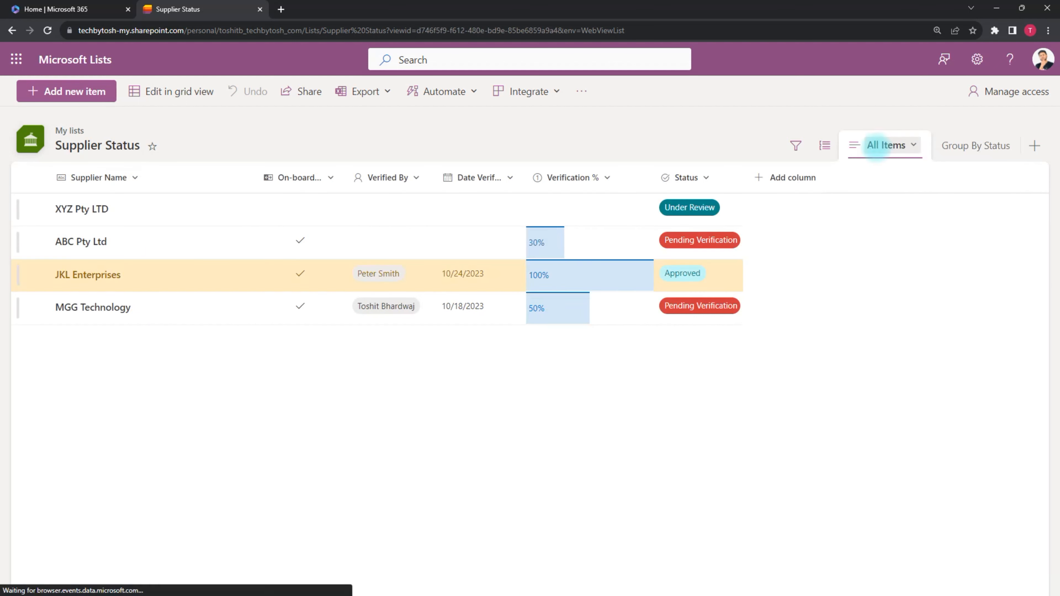
left_click(913, 145)
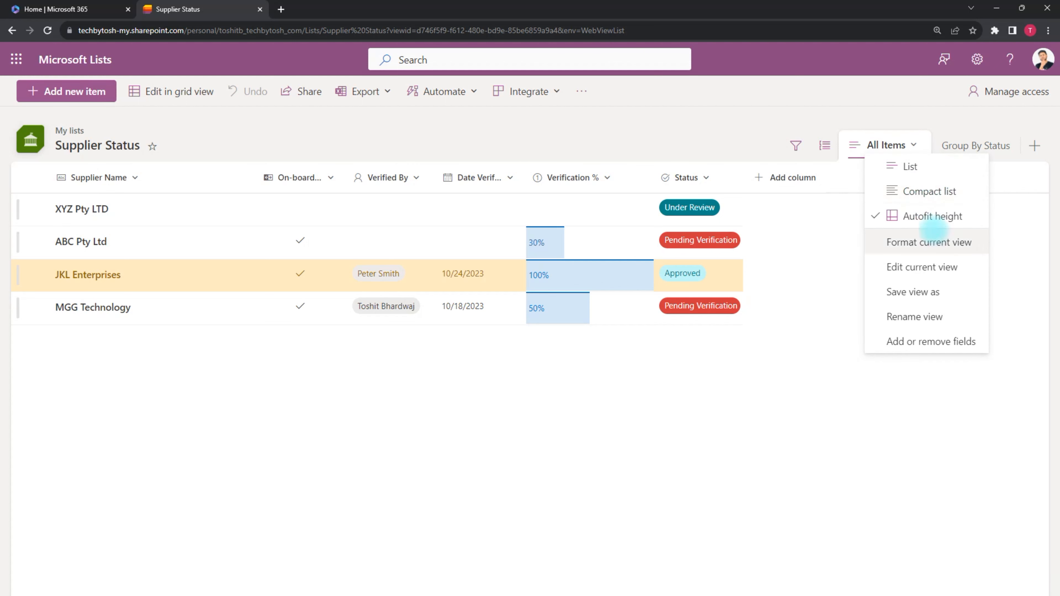
left_click(787, 520)
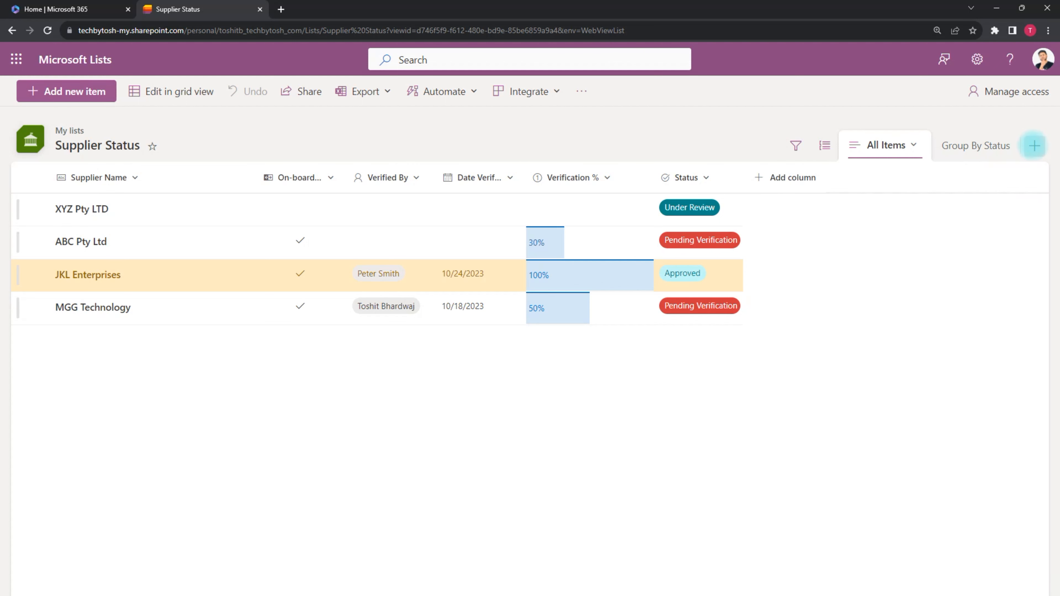
Create a public gallery view of the list named "Gallary".
left_click(1034, 145)
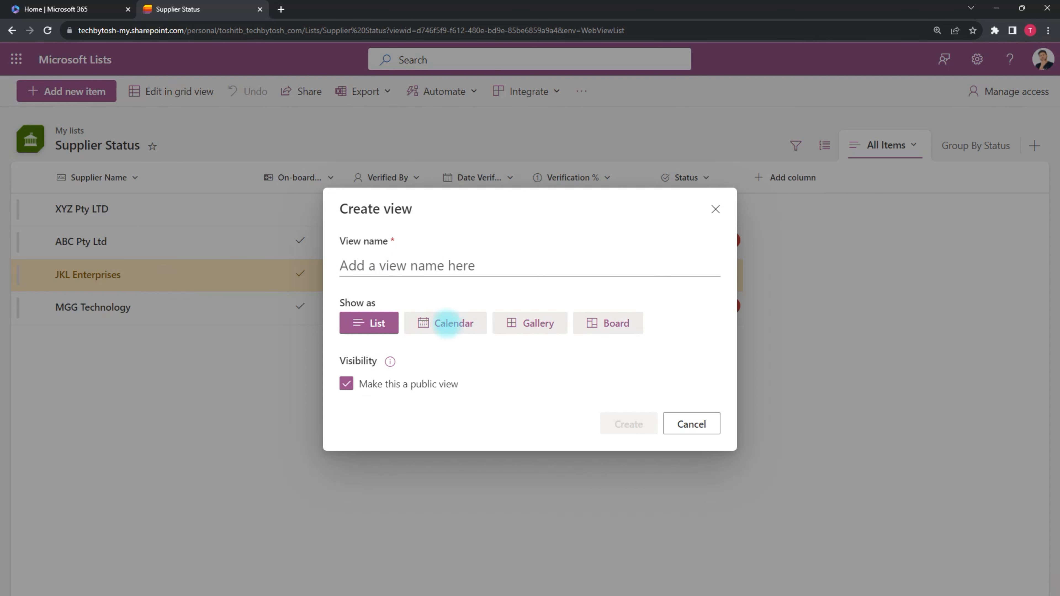
left_click(447, 324)
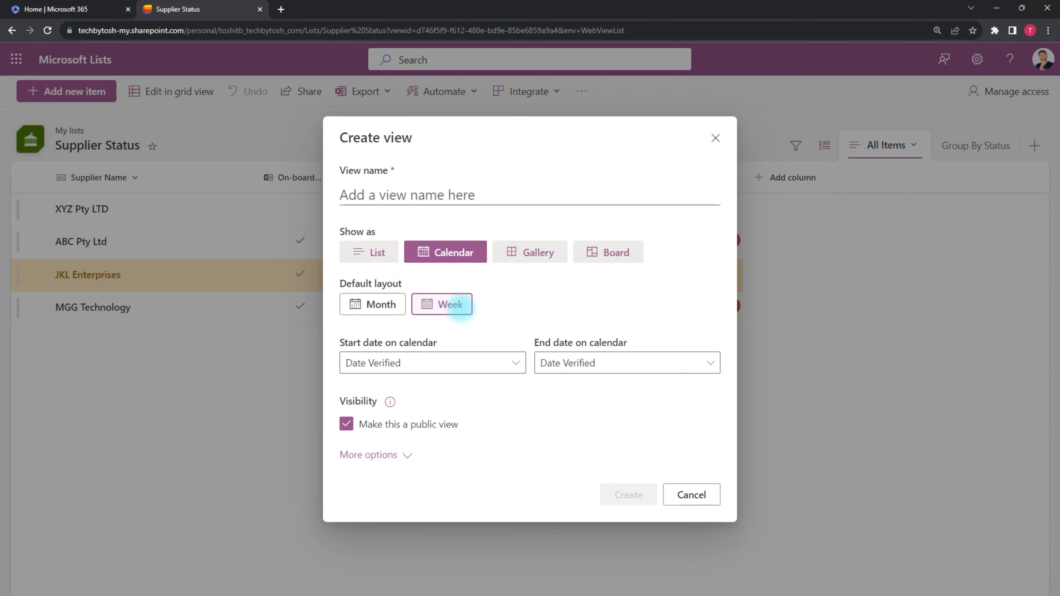
left_click(537, 253)
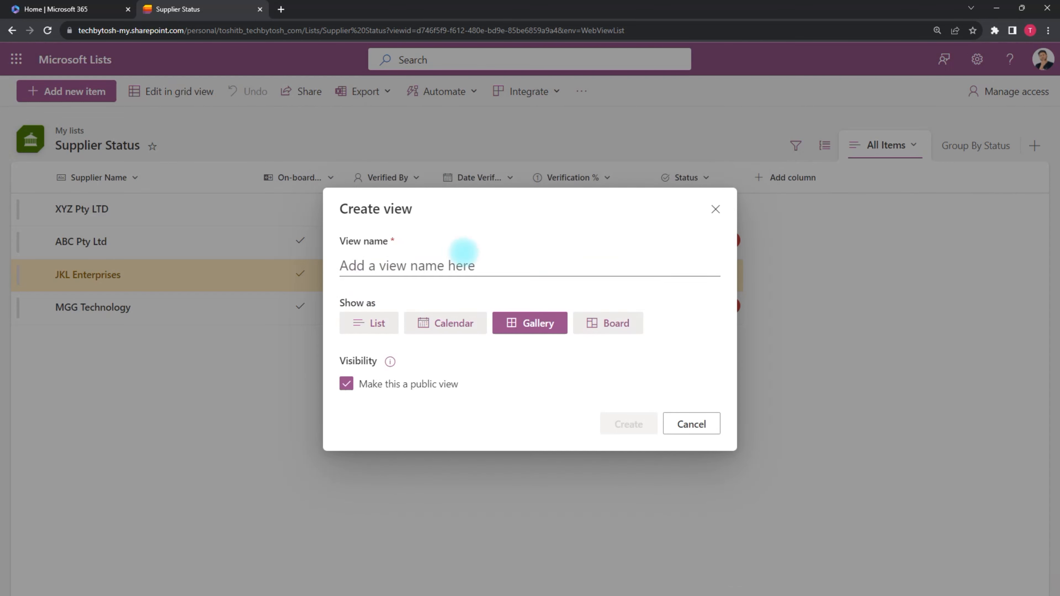
type("Gallary")
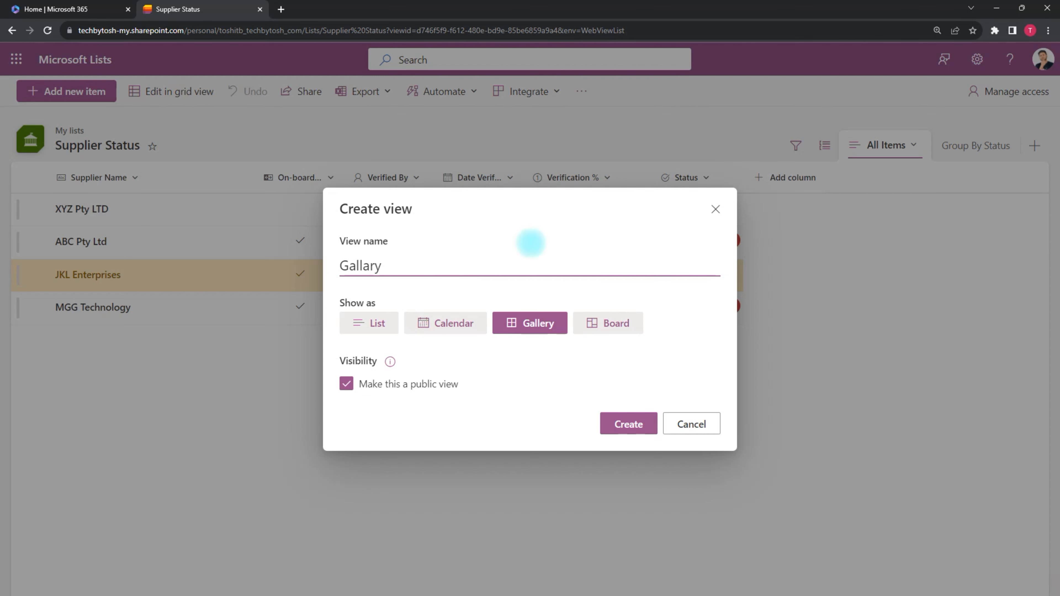
left_click(630, 424)
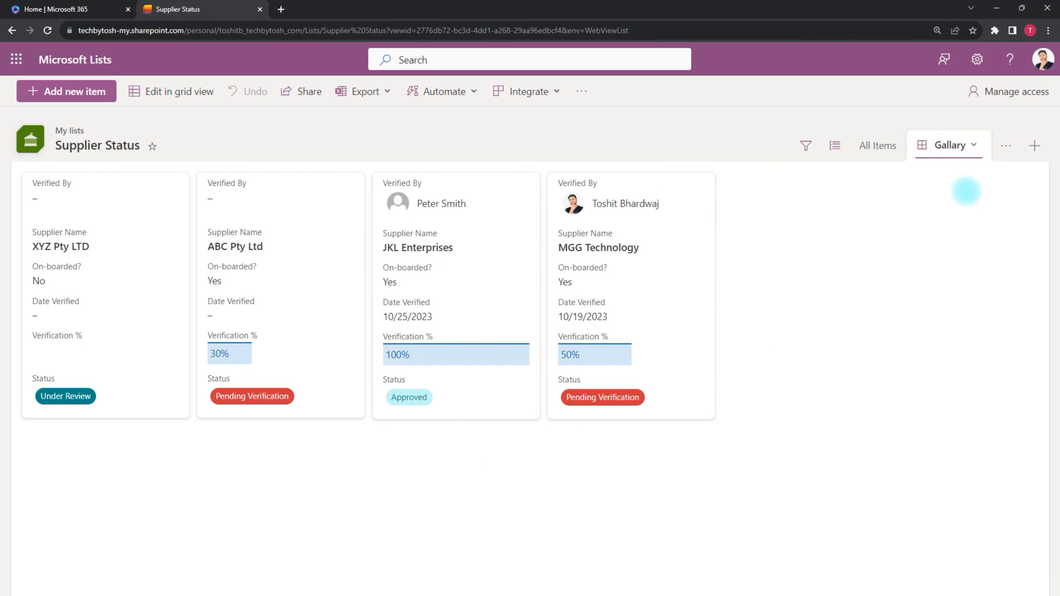
Create a public board view of the list named "Board View", organized by the Status column.
left_click(1035, 146)
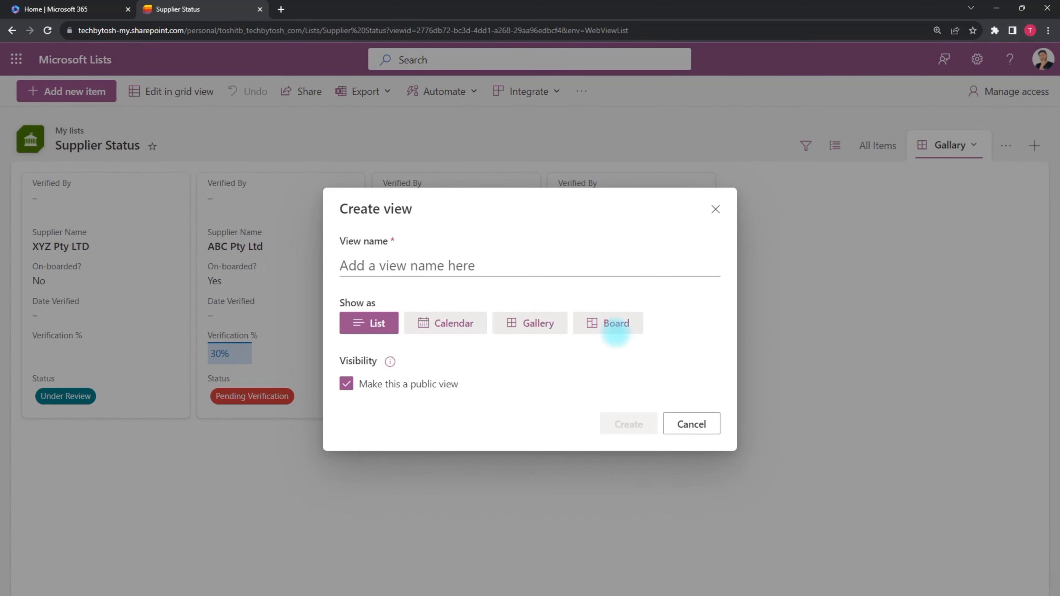
left_click(466, 267)
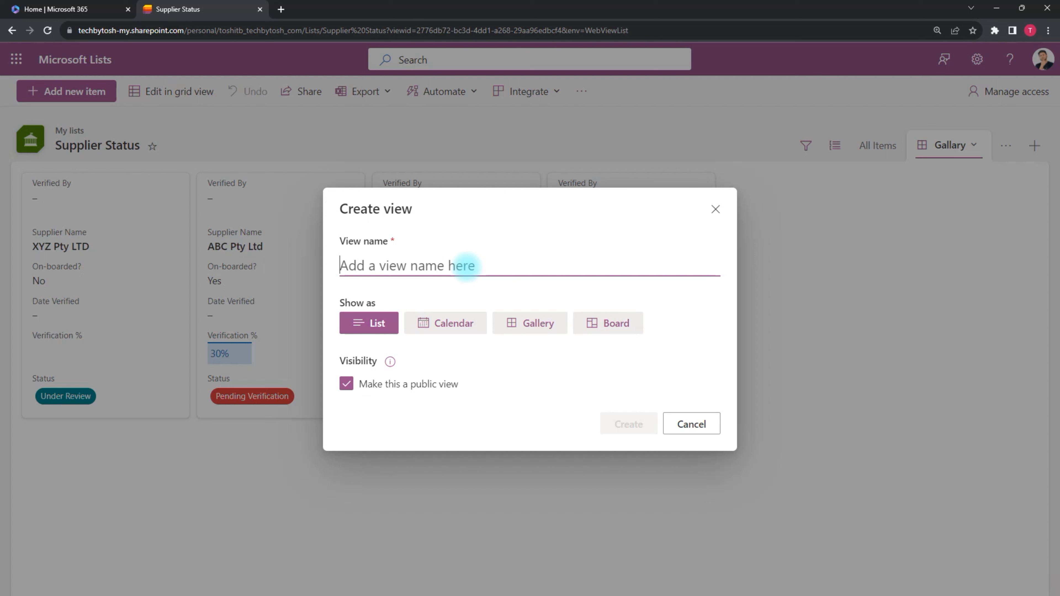
type("Board View")
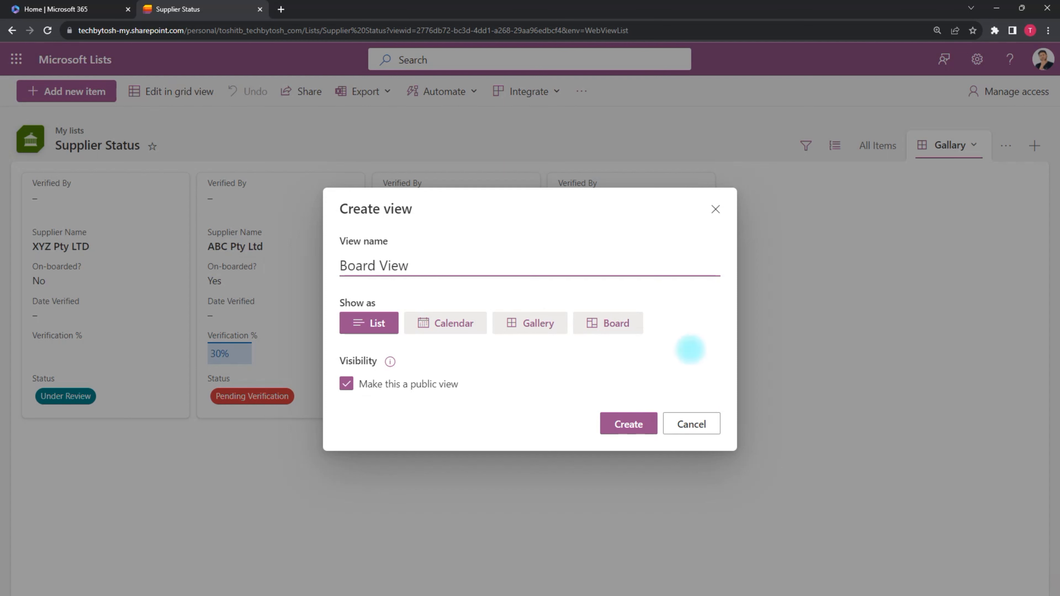
left_click(630, 324)
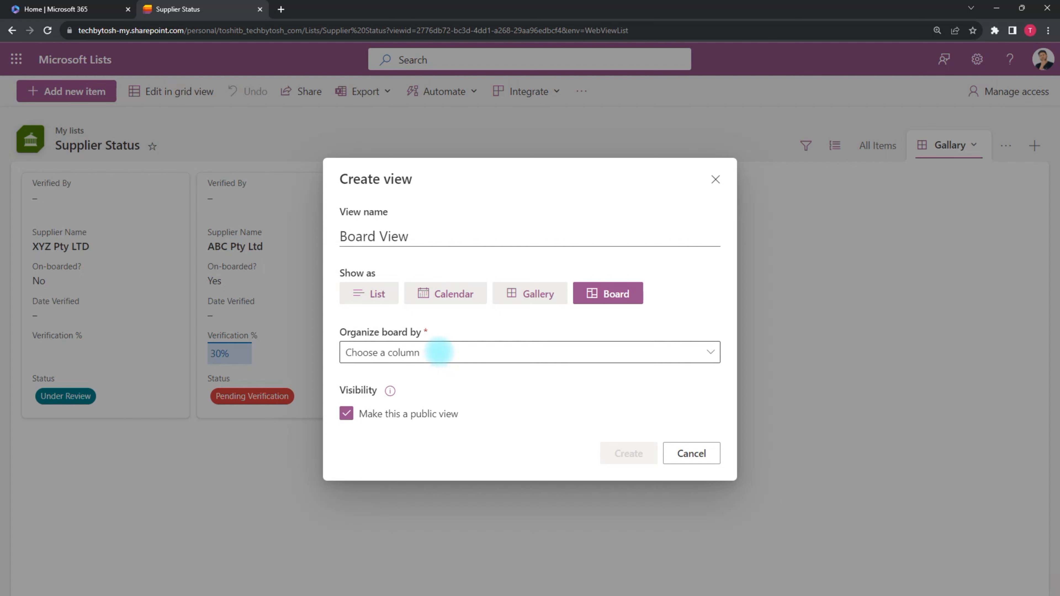
left_click(439, 352)
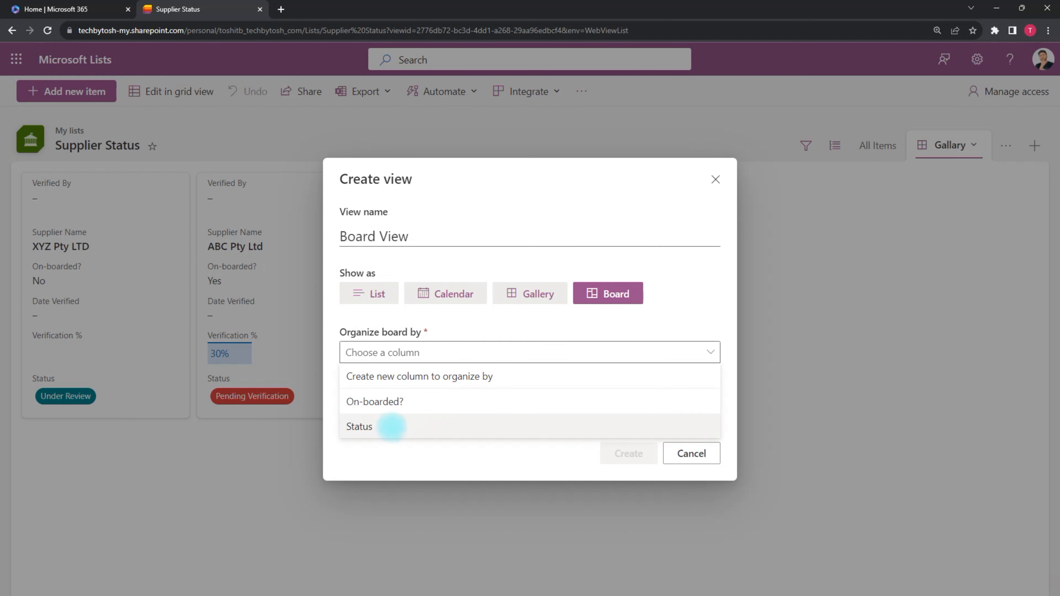
left_click(391, 426)
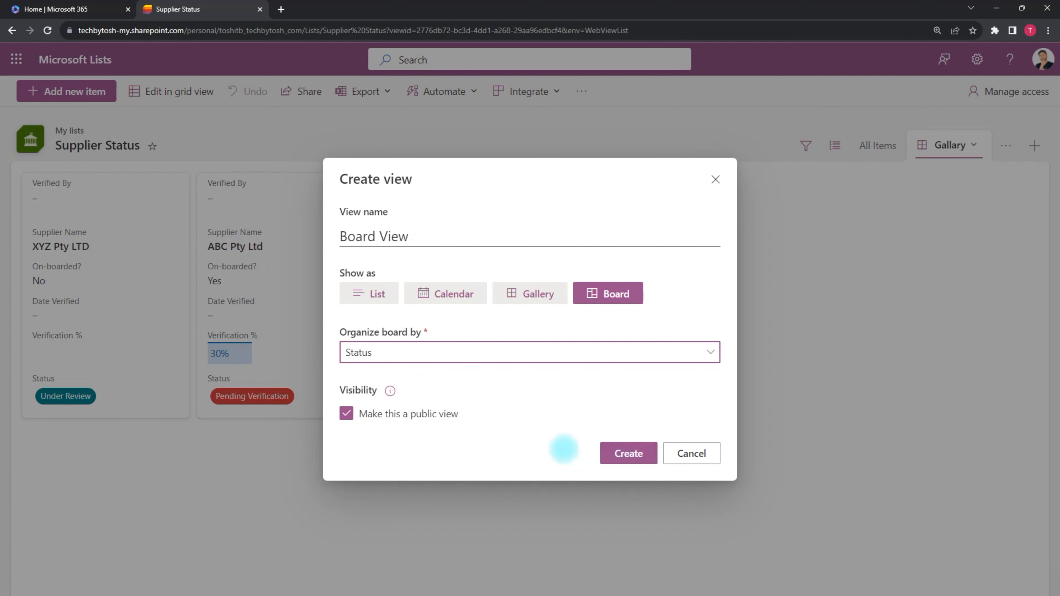
left_click(629, 453)
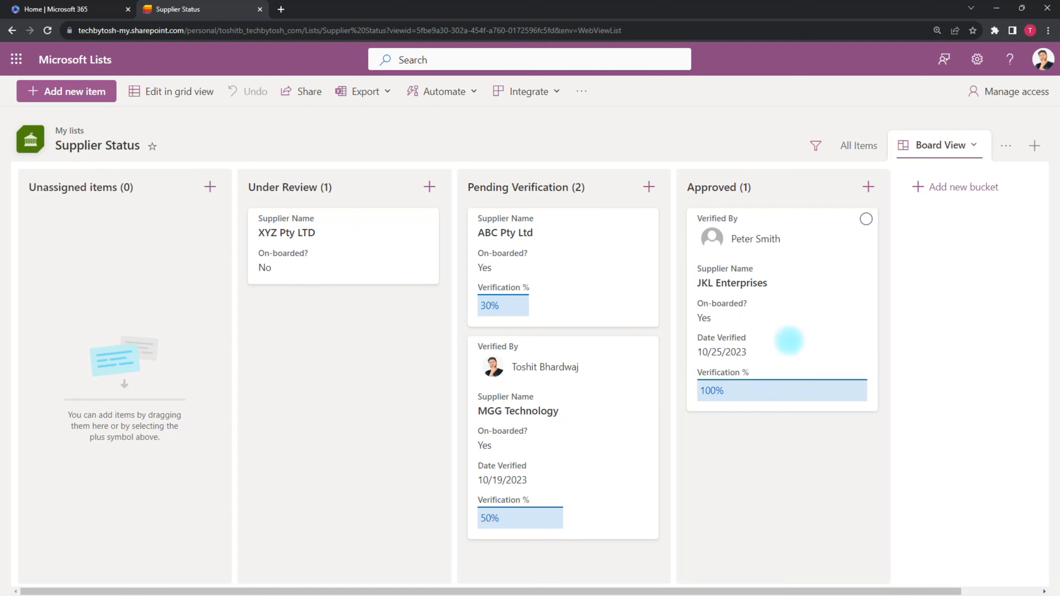
Set Date Verified on the MGG Technology card to 11/1/2023, and move the ABC Pty Ltd card to the Under Review bucket.
left_click(359, 262)
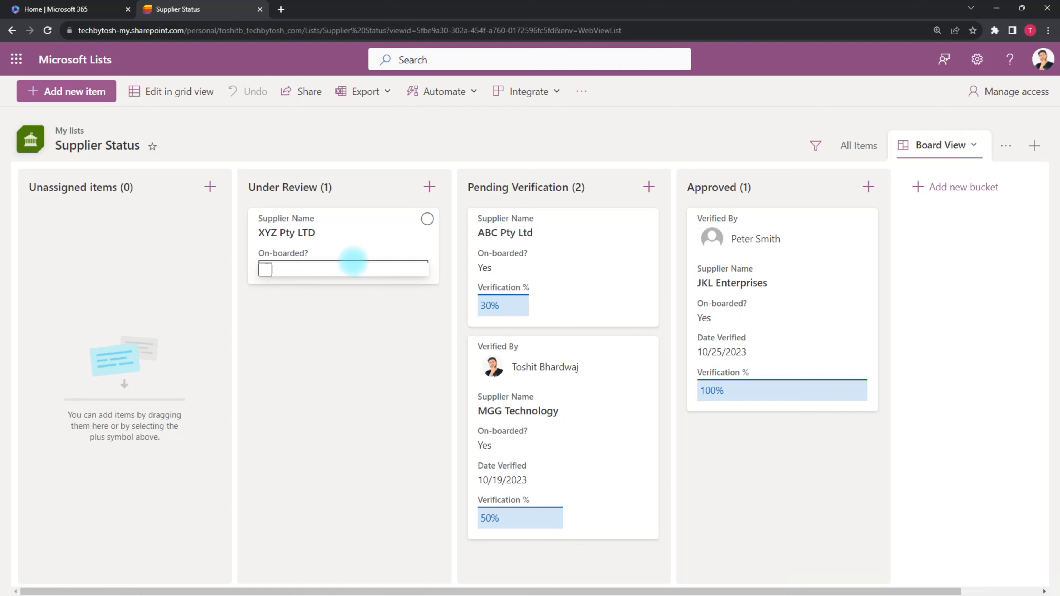
left_click(326, 366)
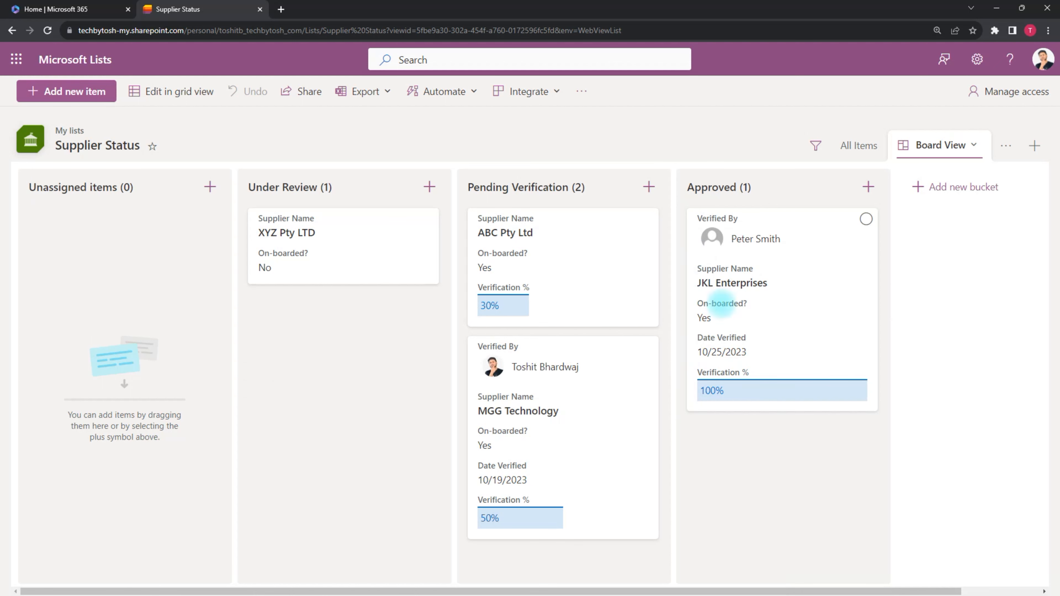
left_click(531, 479)
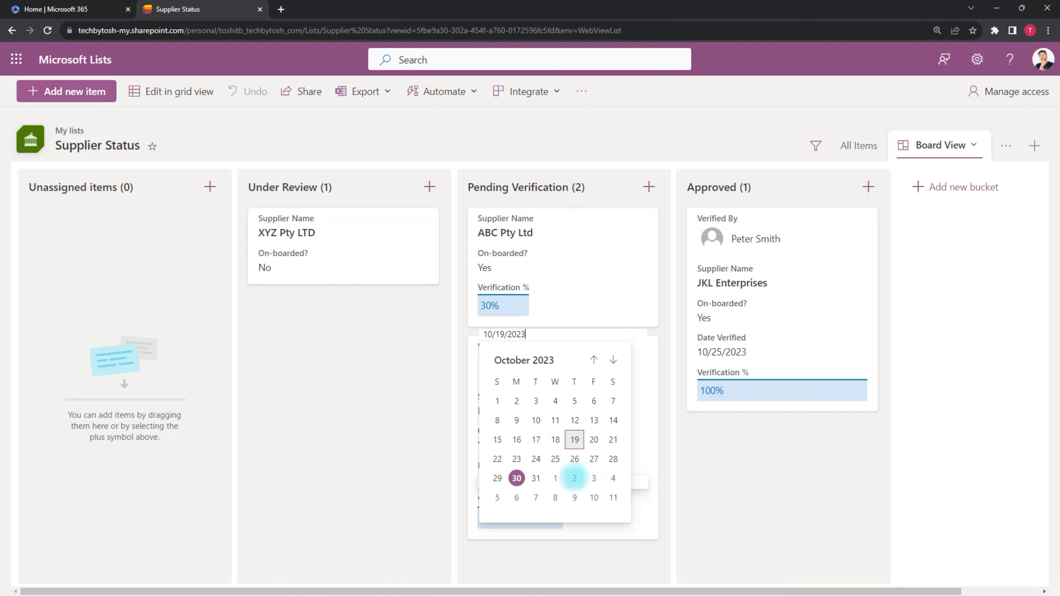
left_click(557, 478)
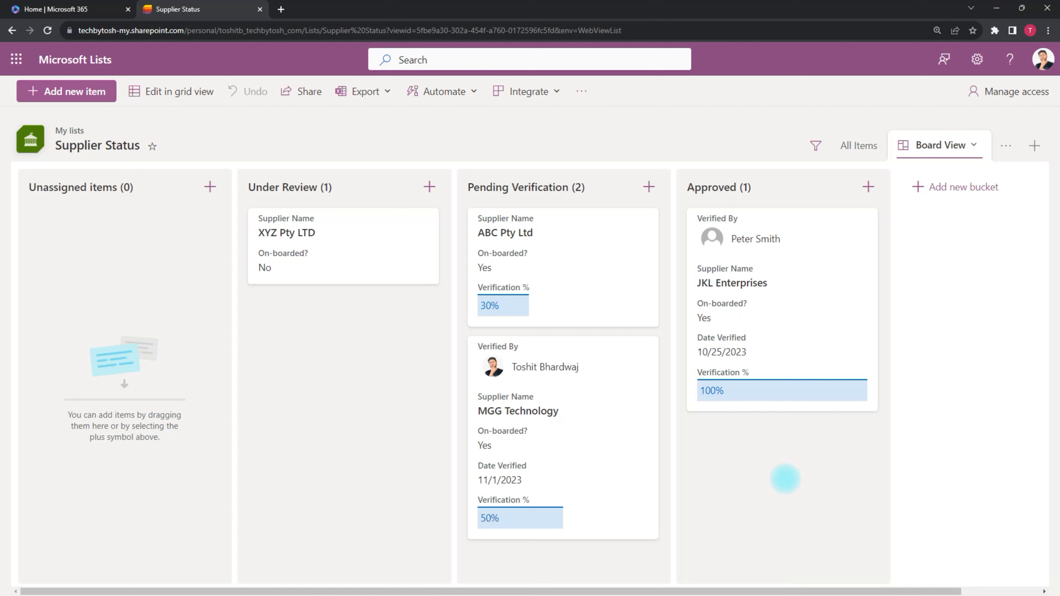
left_click_drag(576, 232, 371, 333)
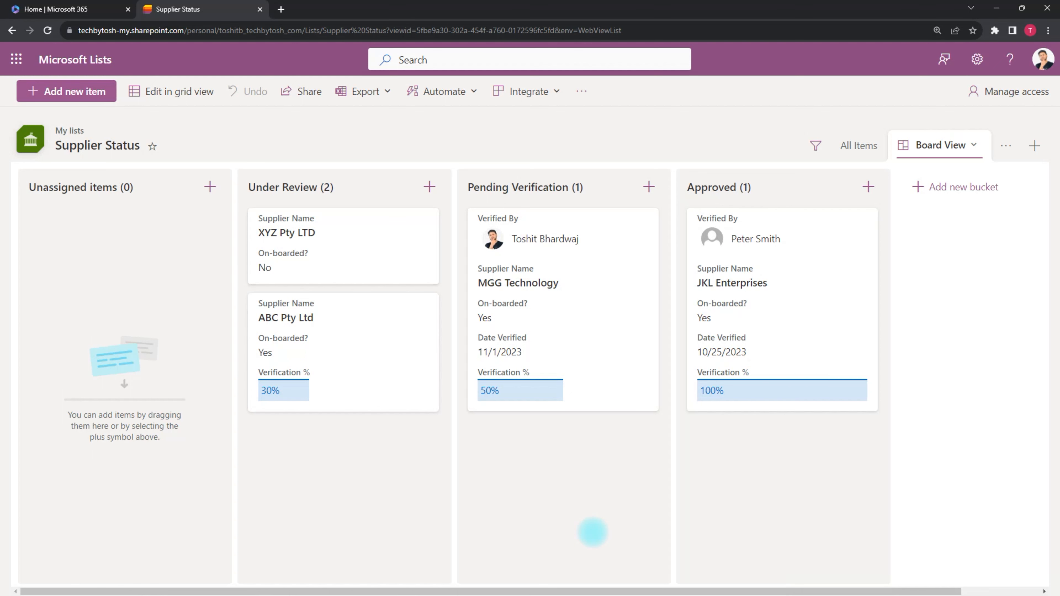
In the All Items view, switch to grid editing and assign ABC Pty Ltd the same Verified By person as JKL Enterprises.
left_click(851, 145)
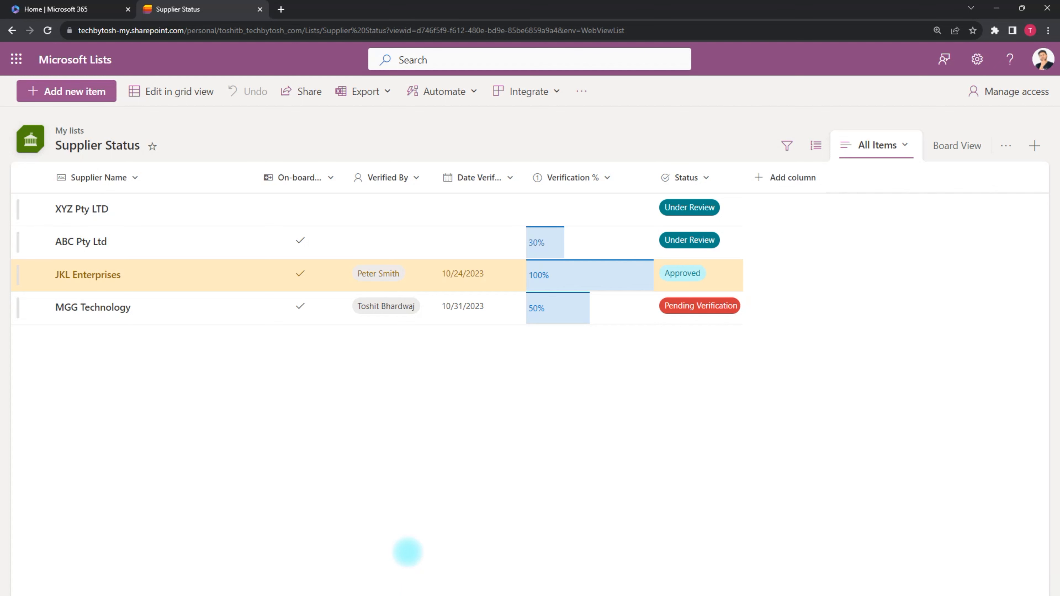
left_click(171, 94)
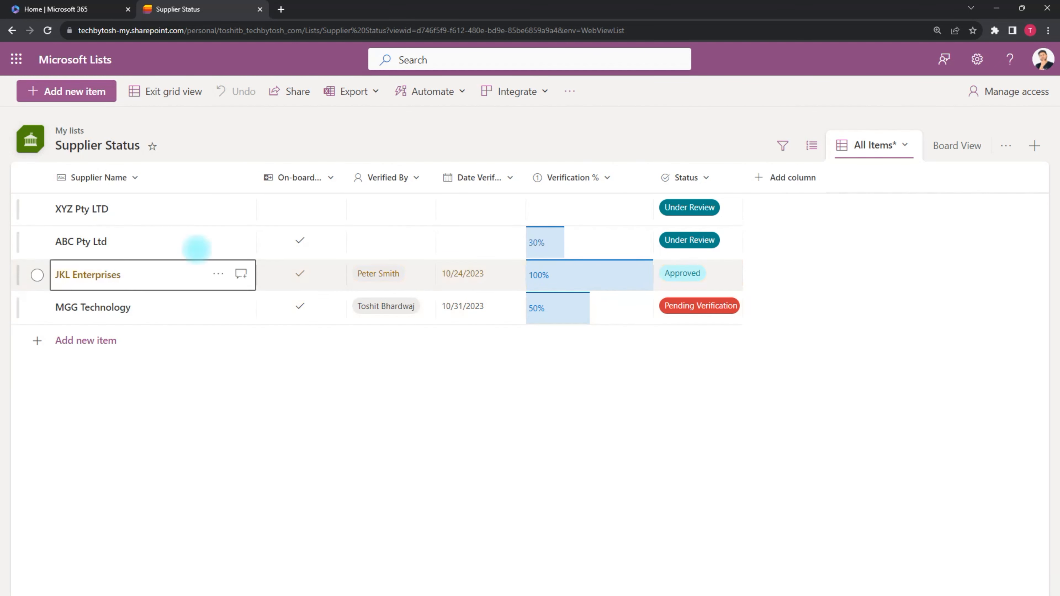
left_click(206, 241)
left_click(417, 240)
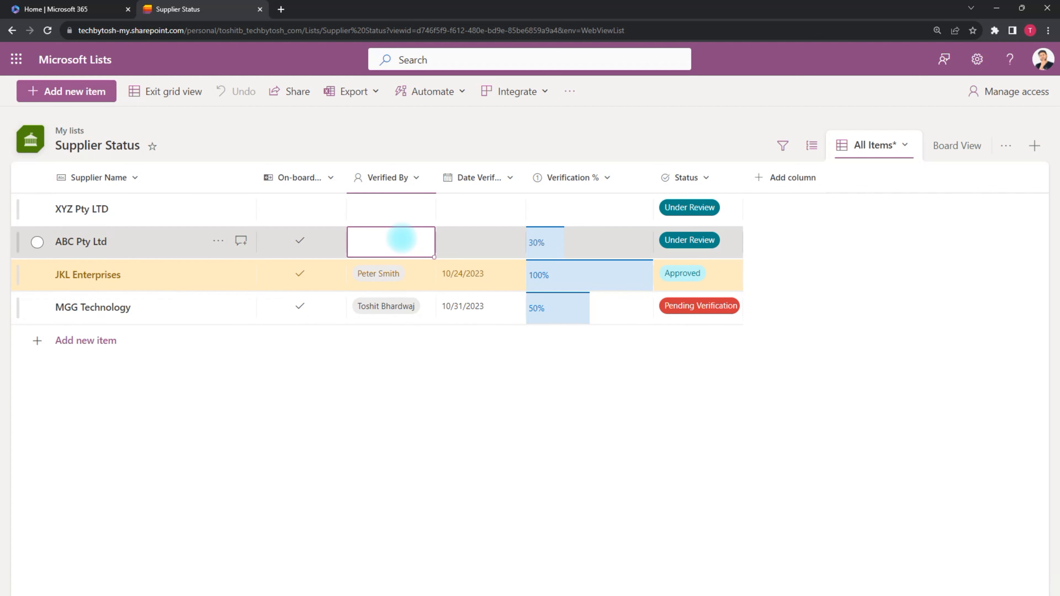
type("peter")
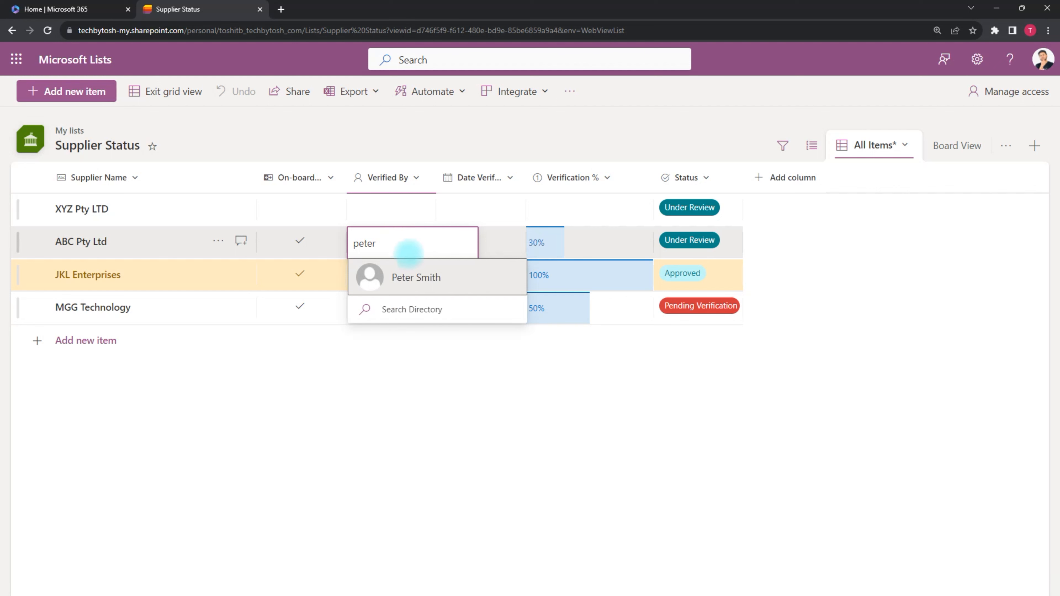
left_click(414, 277)
Set the Verification % of ABC Pty Ltd to 60 and leave grid editing.
left_click(580, 244)
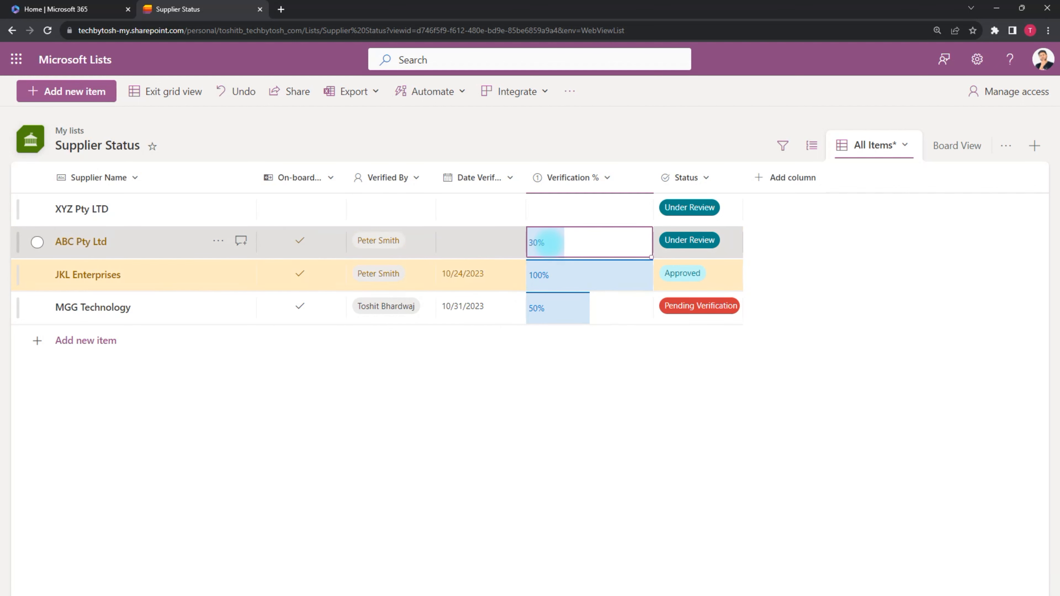
left_click(547, 242)
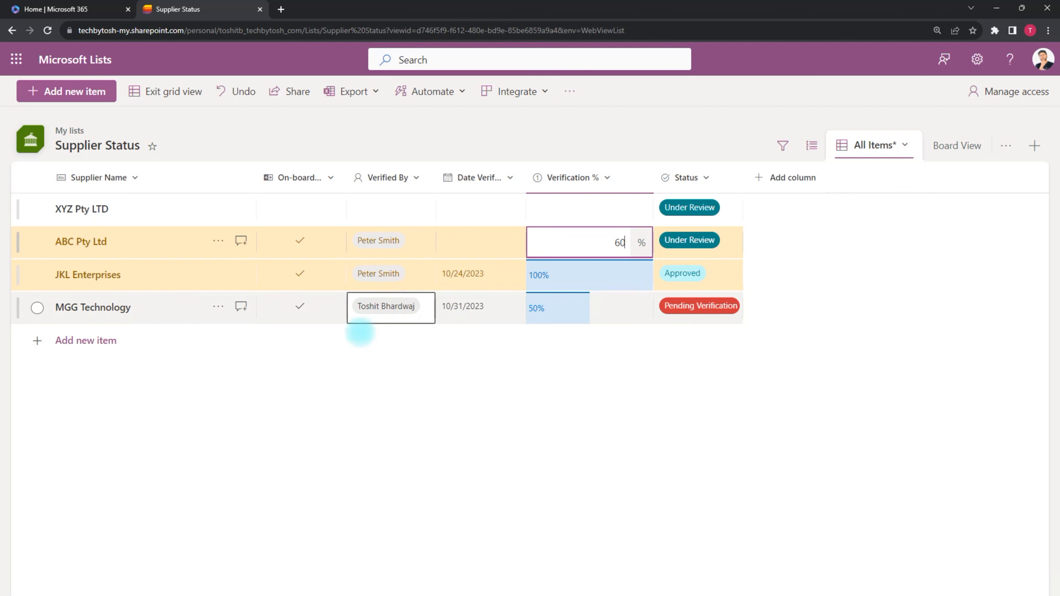
left_click(364, 348)
left_click(540, 336)
left_click(514, 354)
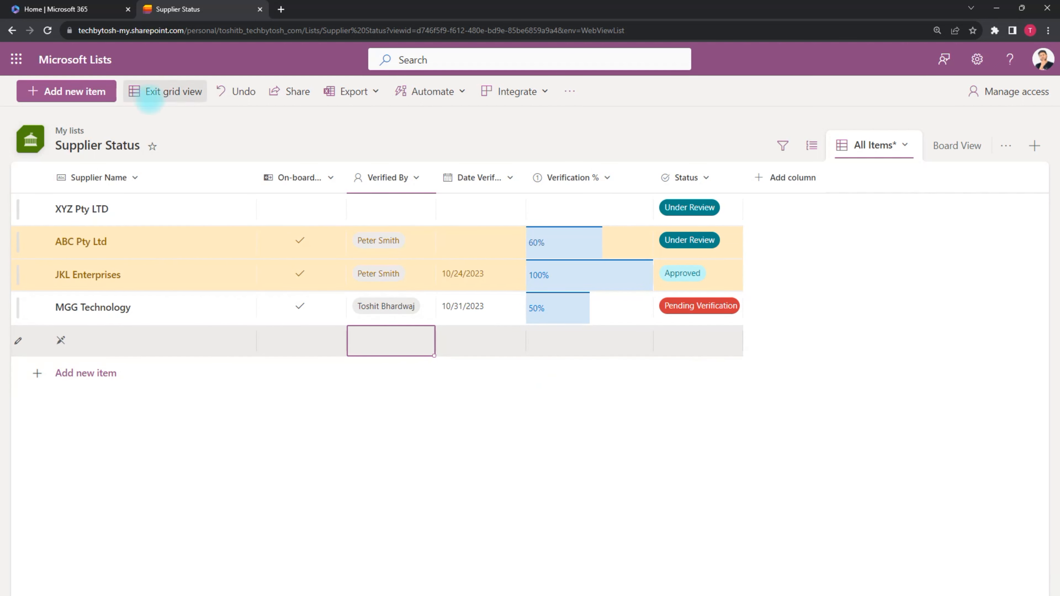
left_click(151, 91)
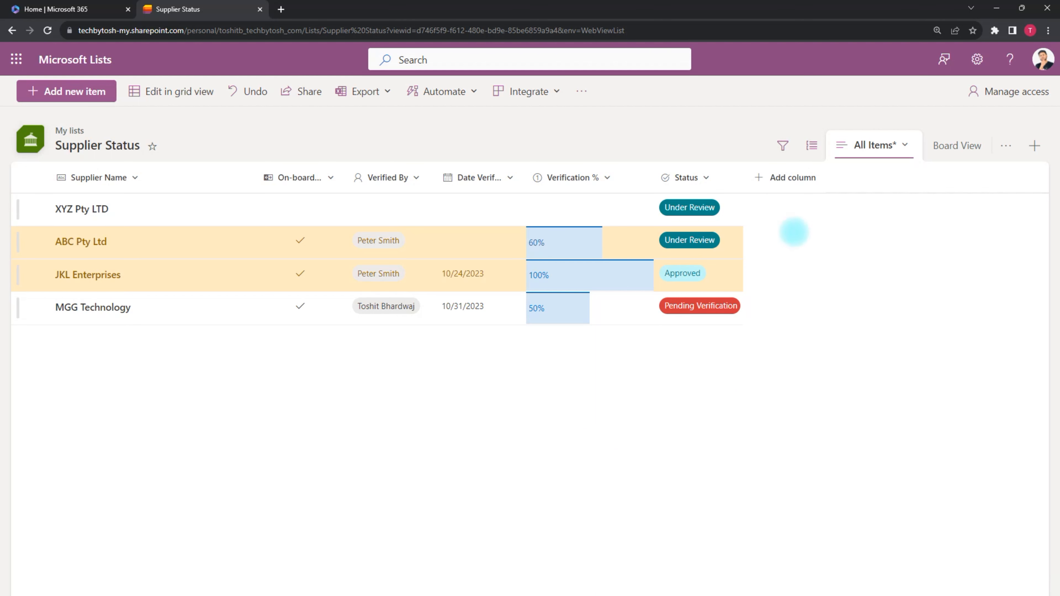
Filter the list by Status to show only Pending Verification items, and clear the filter again.
left_click(812, 145)
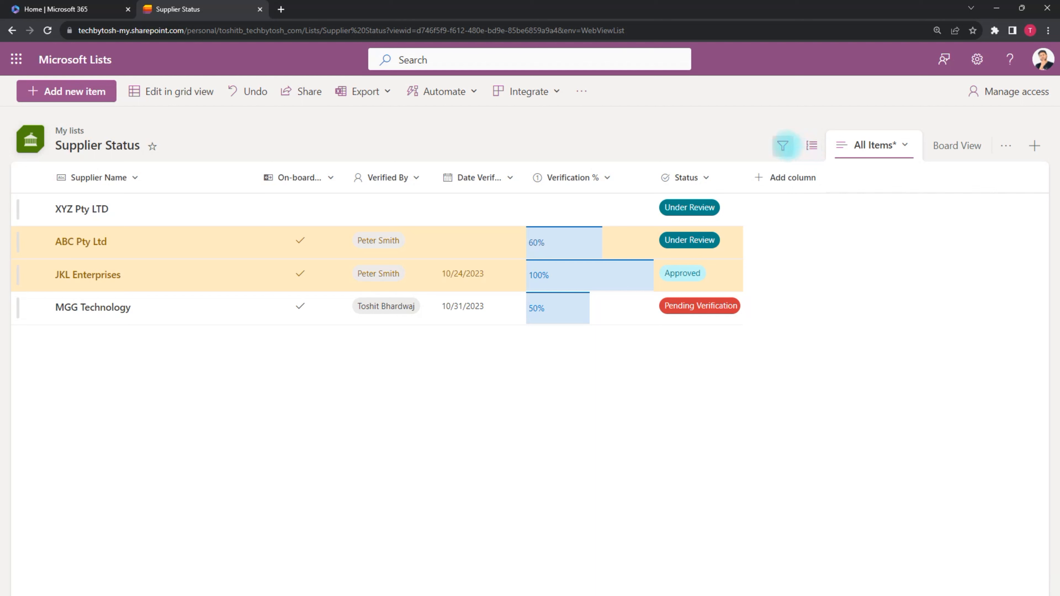
left_click(783, 145)
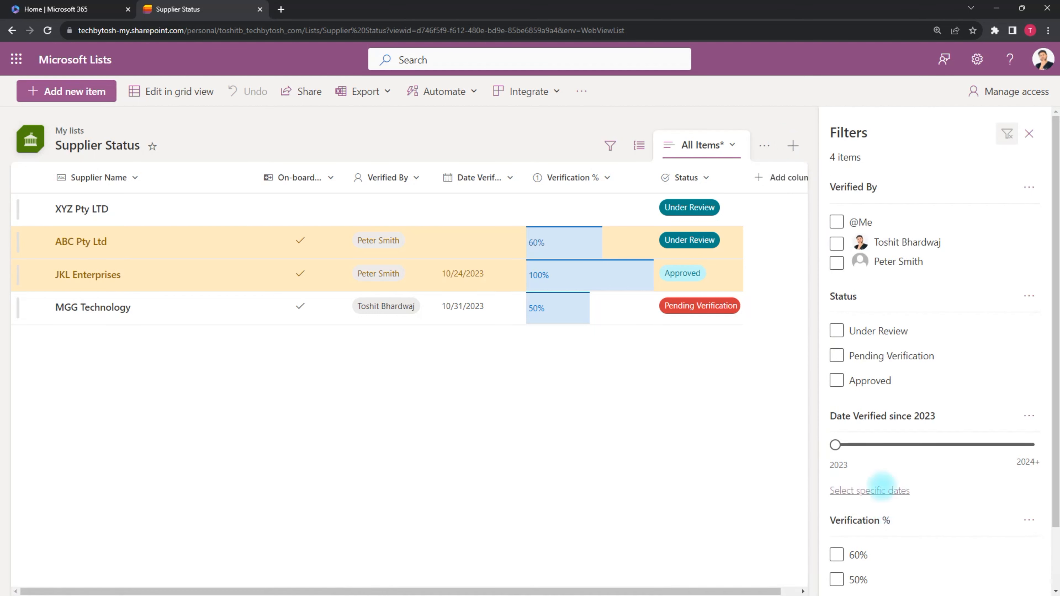
scroll(1046, 190, "down", 2)
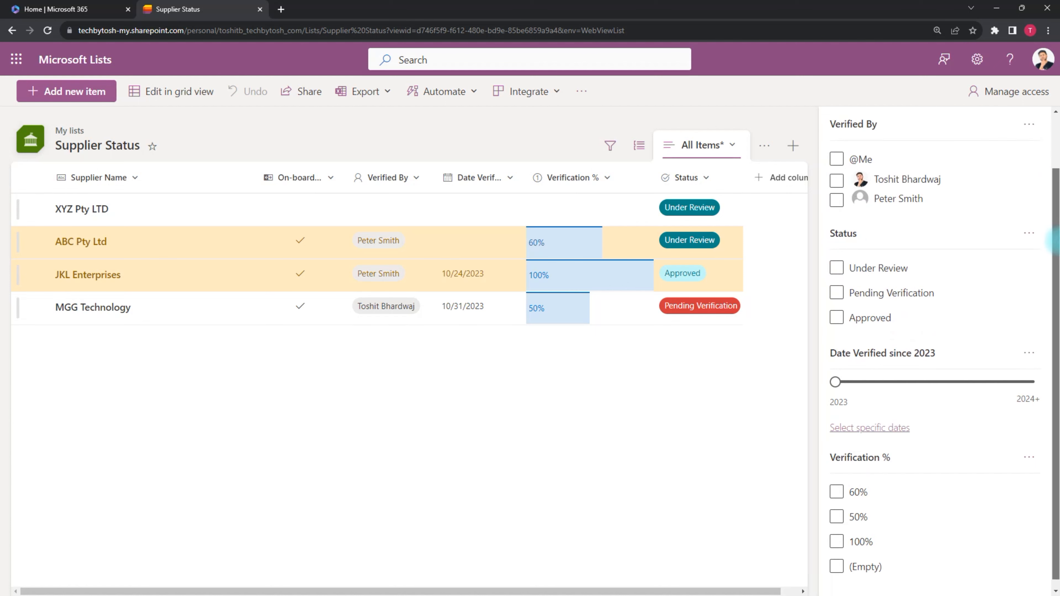
left_click(837, 293)
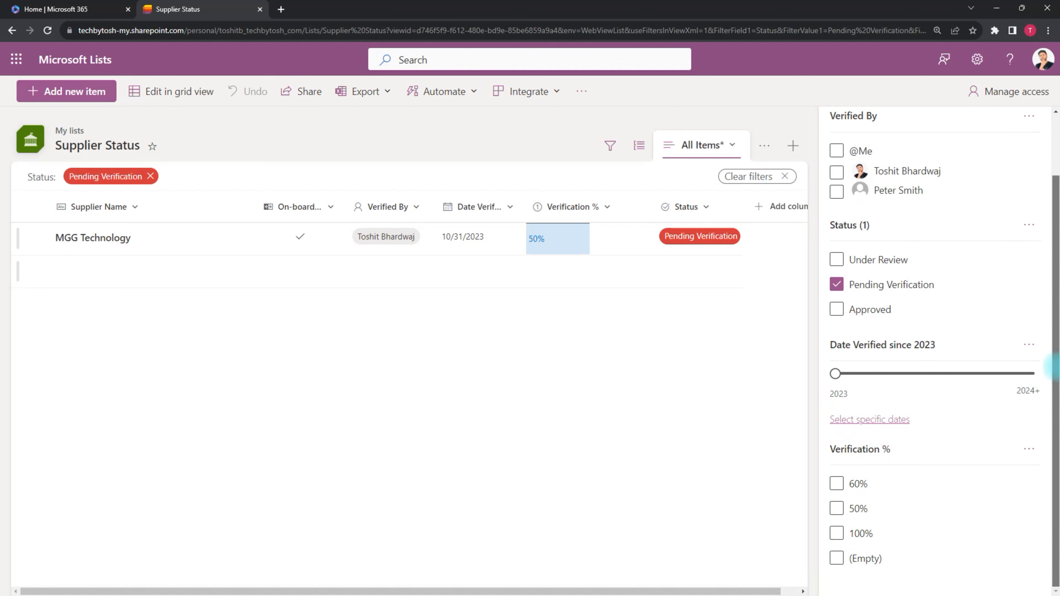
scroll(1048, 208, "up", 2)
left_click(1008, 133)
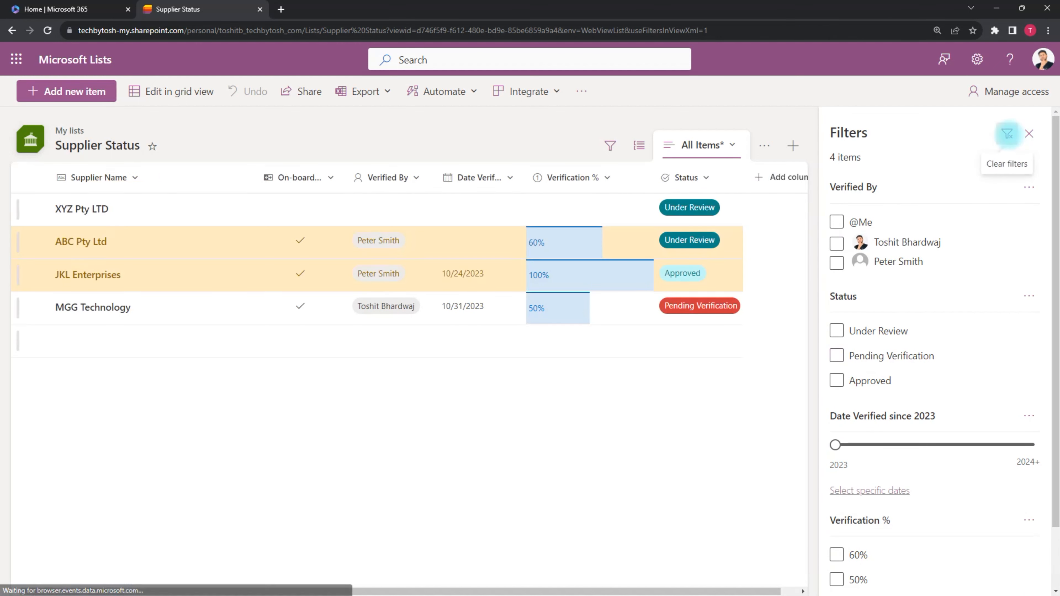
left_click(1029, 134)
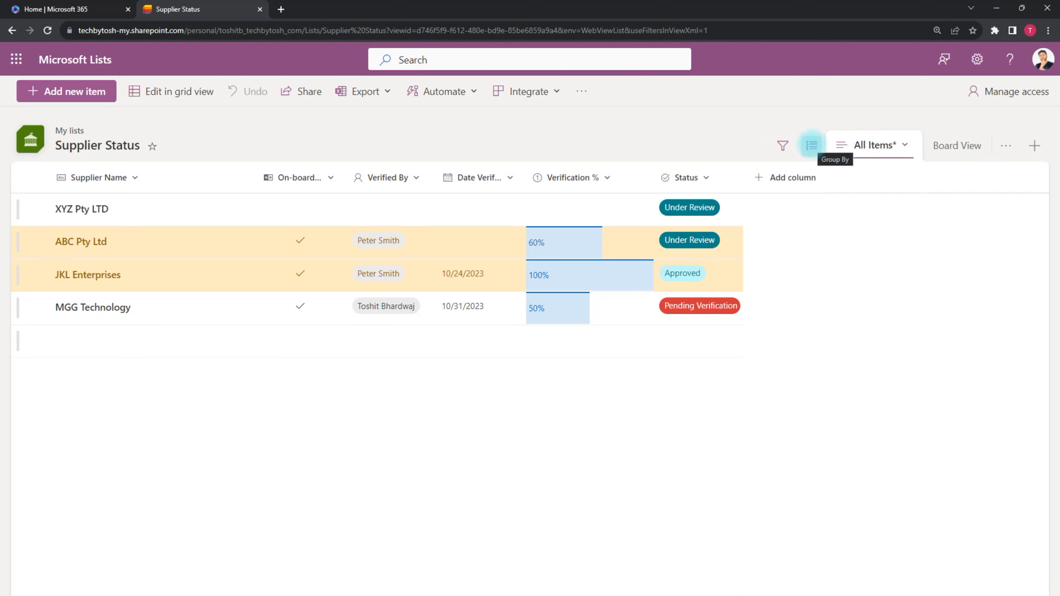
Group the All Items view by Status, and remove the grouping again.
left_click(812, 145)
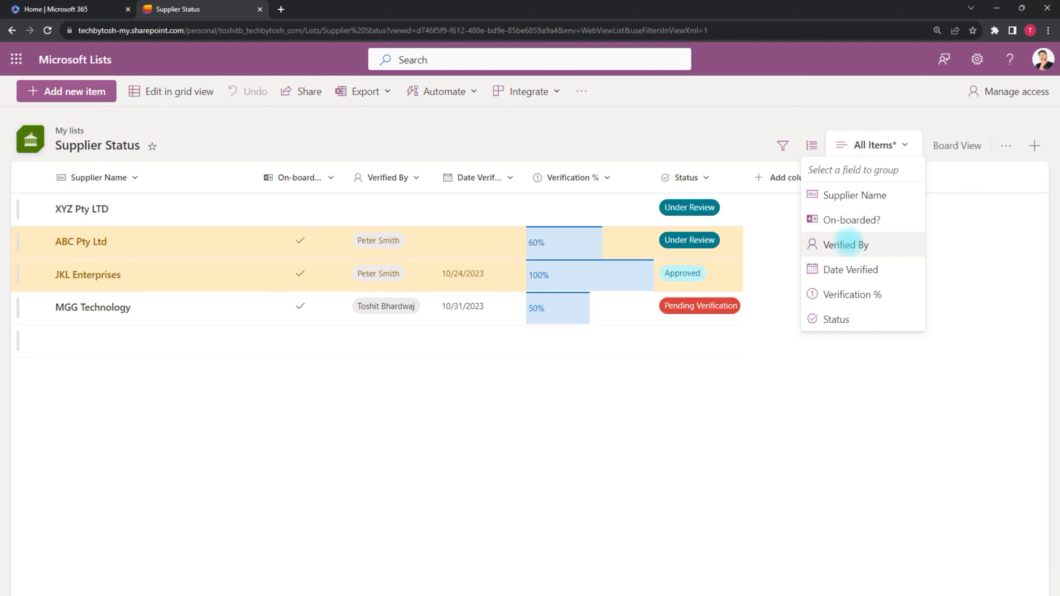
left_click(835, 319)
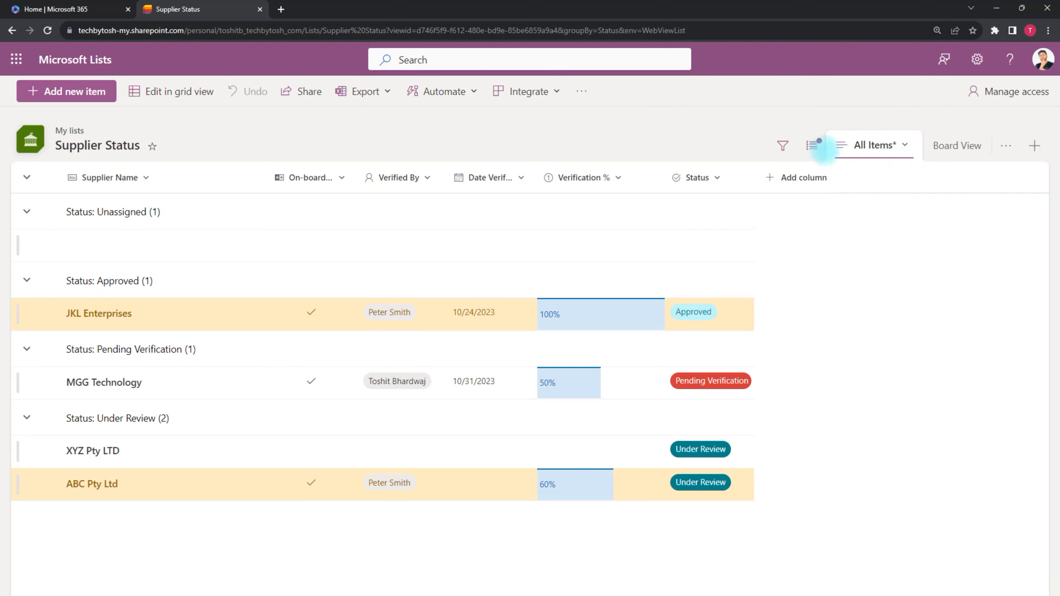
left_click(814, 145)
left_click(829, 175)
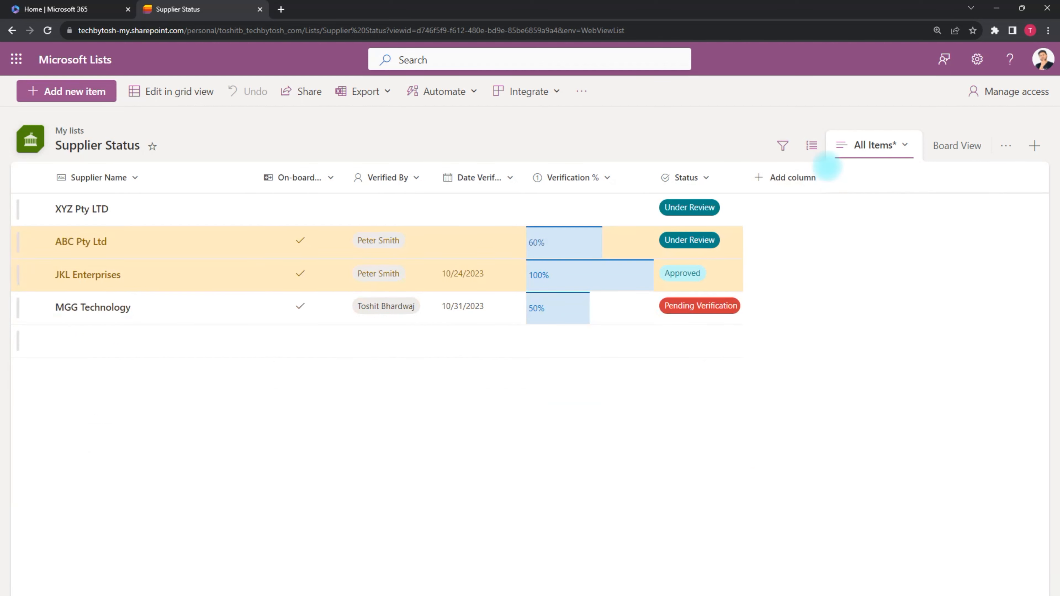
Change the layout of the All Items view to List.
left_click(903, 146)
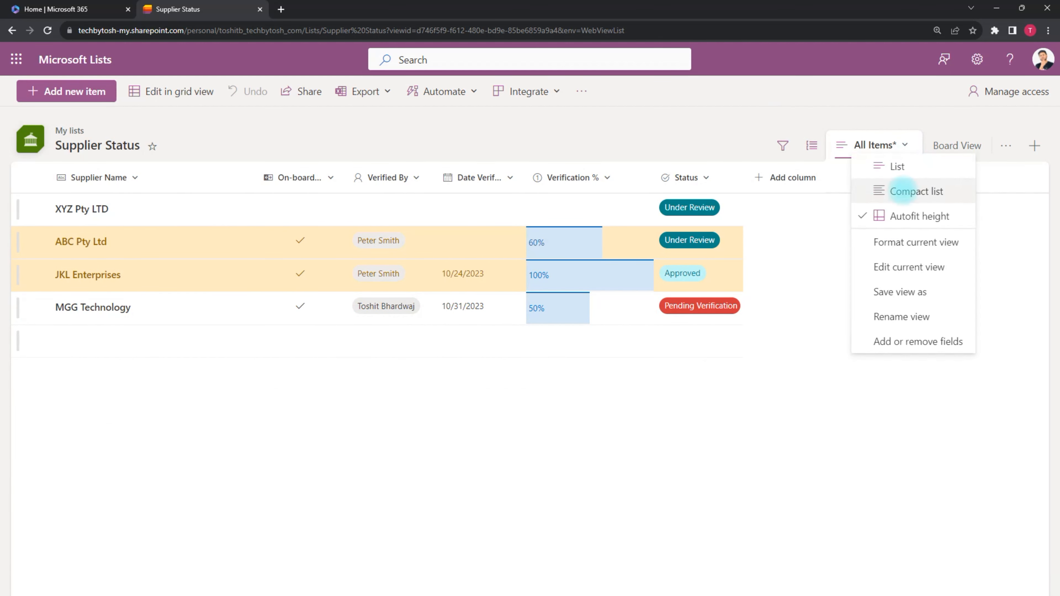
left_click(895, 166)
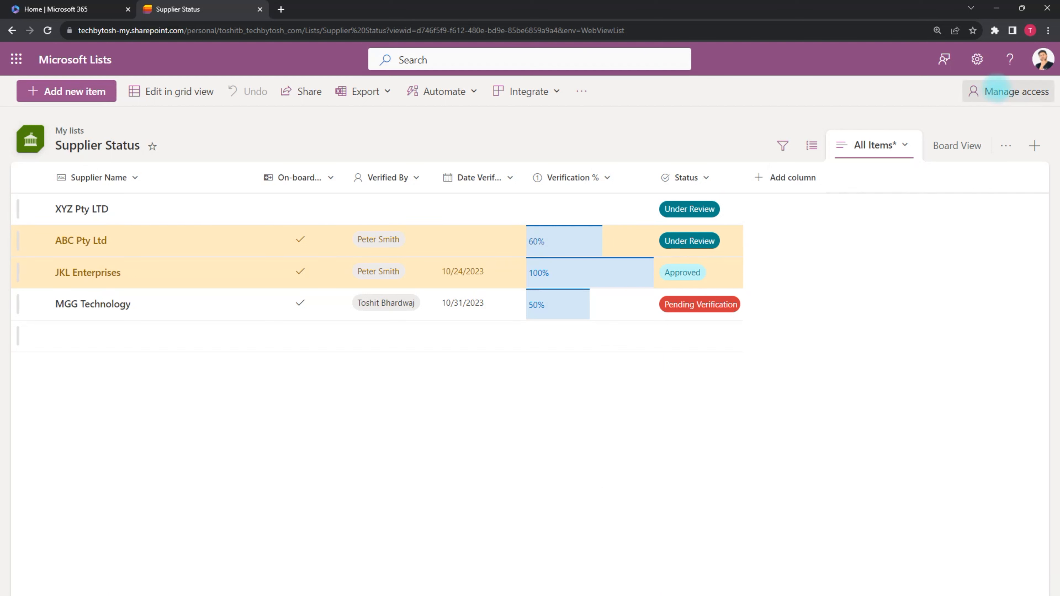
Review which people and groups have access to the Supplier Status list.
left_click(997, 90)
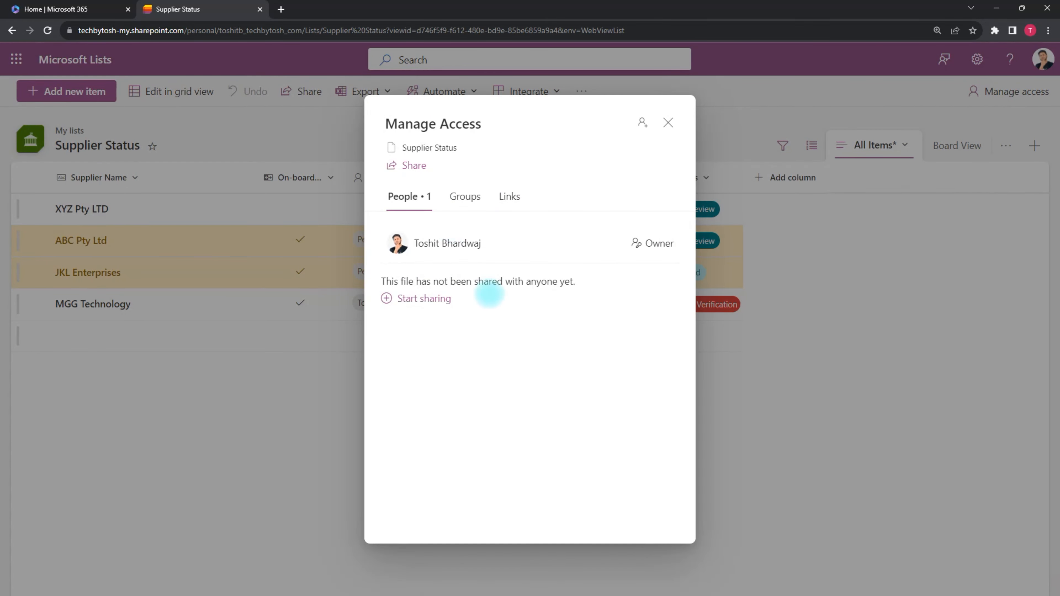
left_click(467, 199)
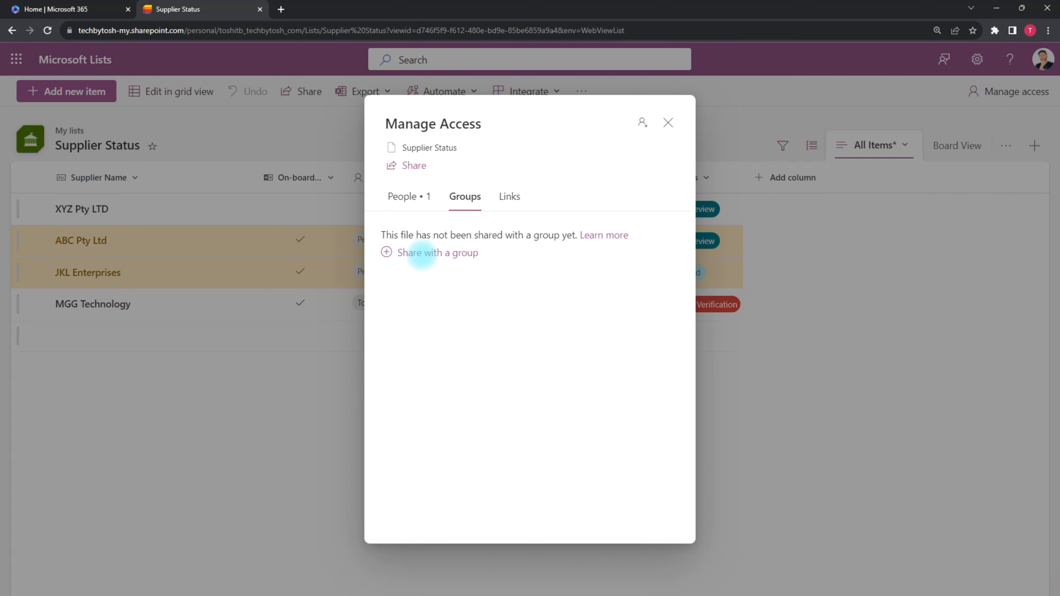
left_click(409, 196)
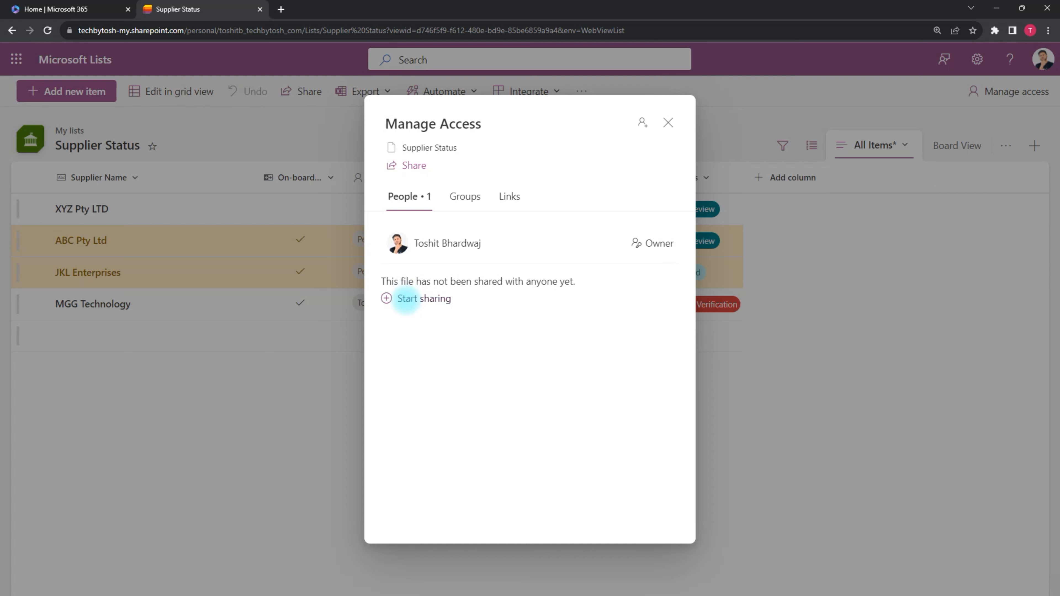
Add a colleague as recipient for sharing the Supplier Status list, check the available permission levels, and return to the access overview without sending.
left_click(406, 300)
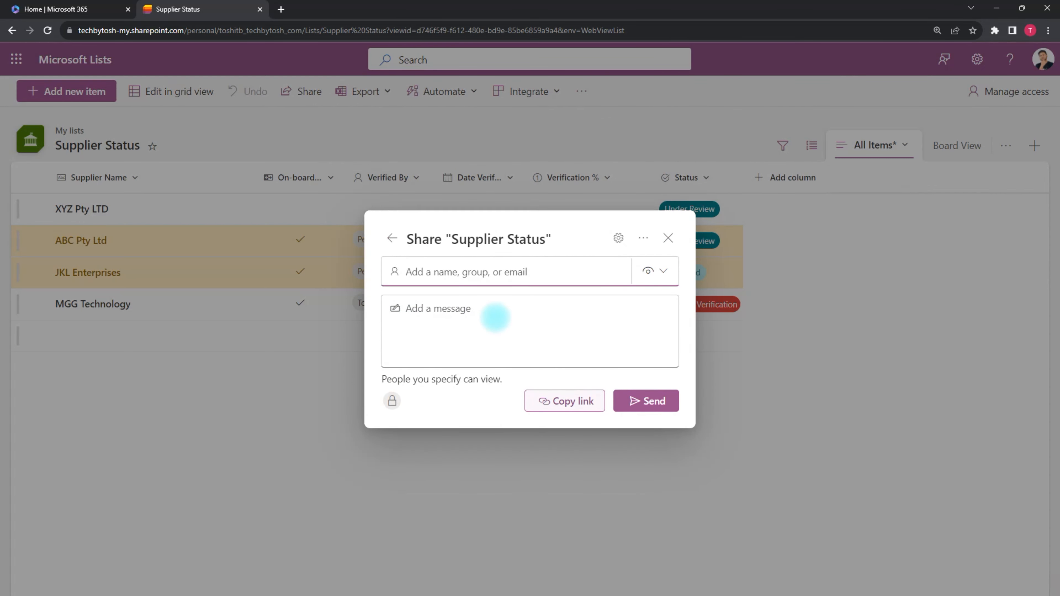
type("peter")
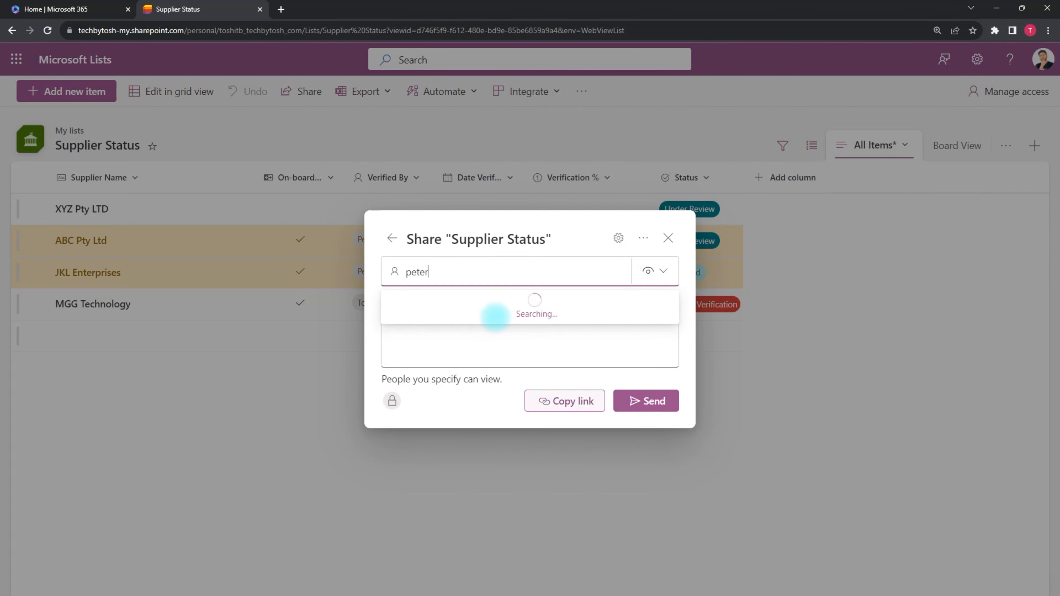
left_click(475, 309)
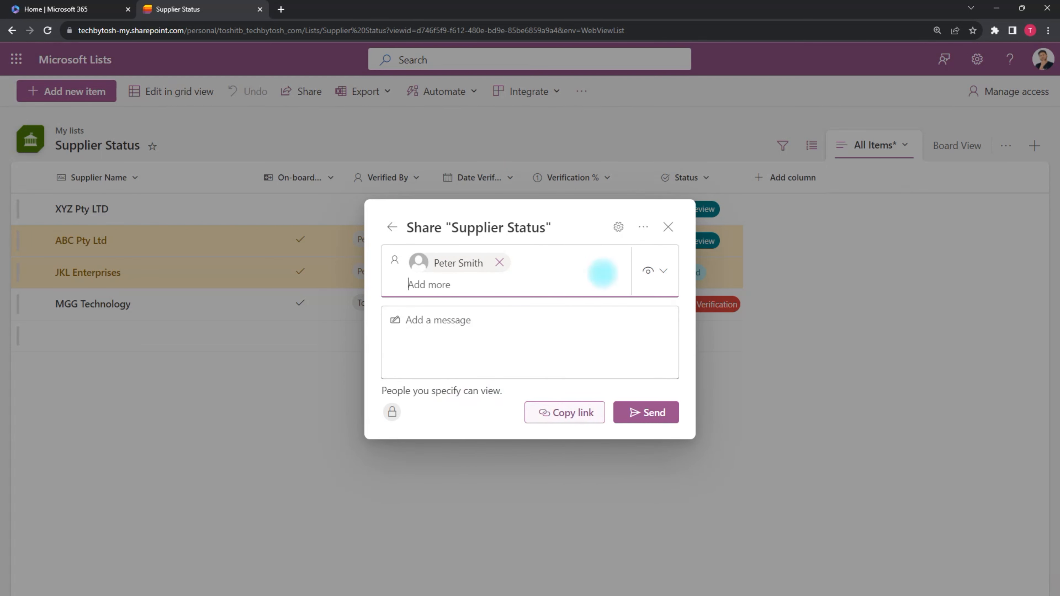
left_click(659, 270)
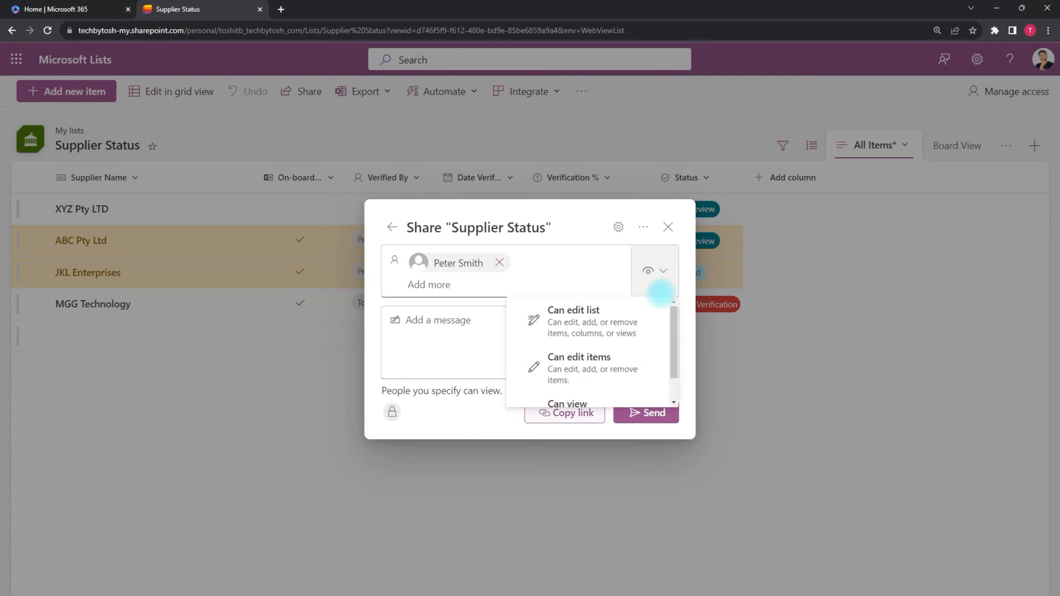
left_click_drag(674, 312, 672, 332)
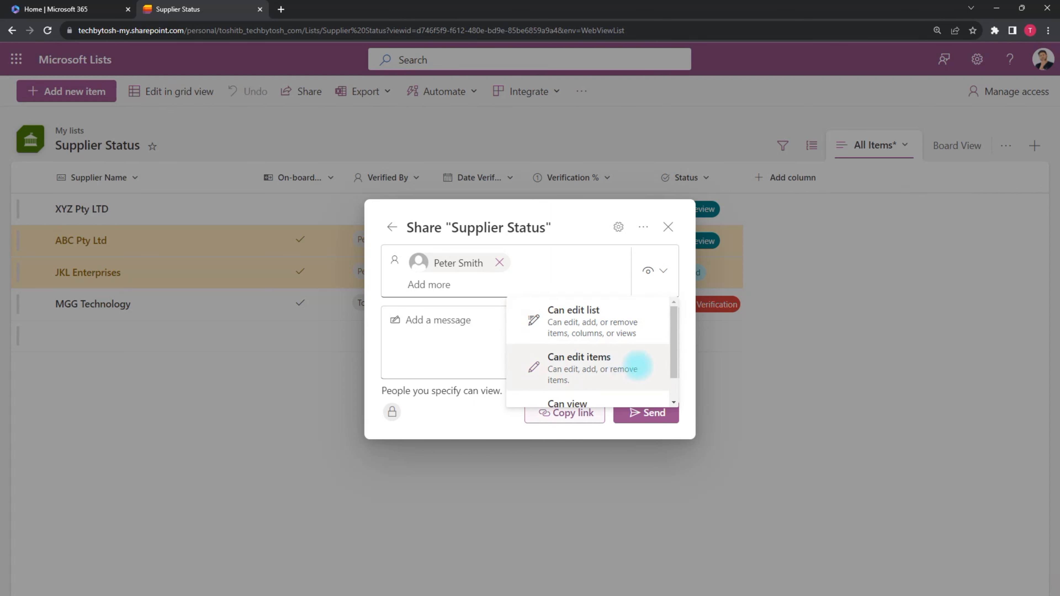
left_click(690, 314)
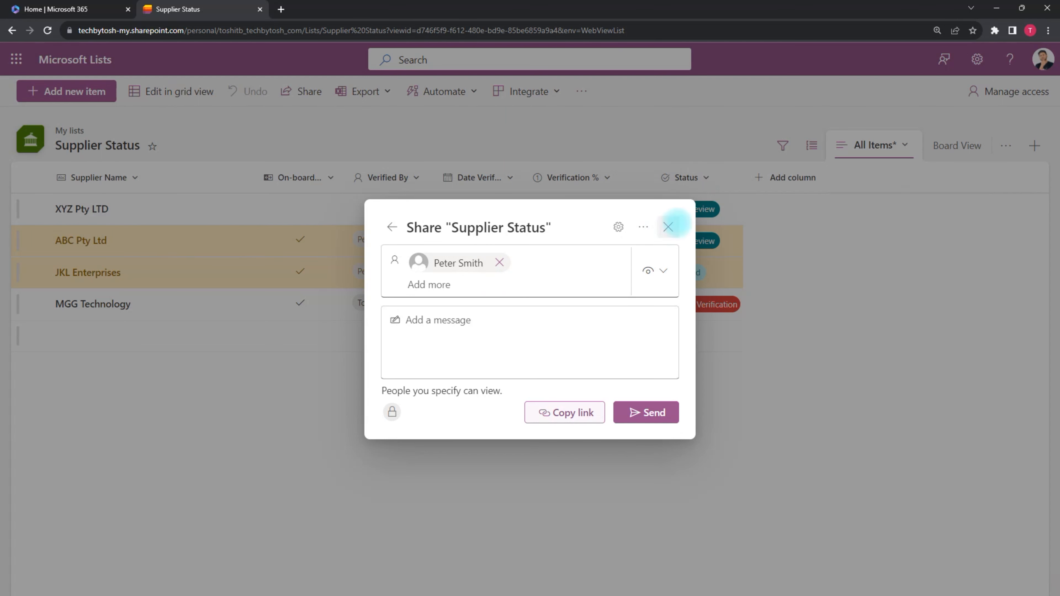
left_click(393, 227)
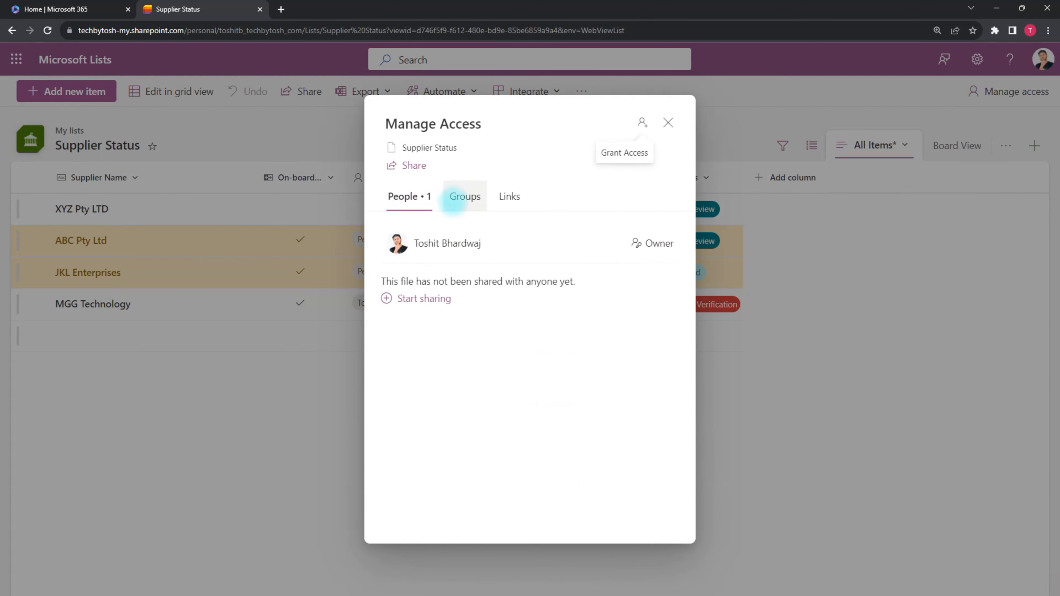
Try sharing the list with a group: remove the colleague, search recipients for "test", and close the sharing dialog without sending.
left_click(463, 197)
left_click(438, 253)
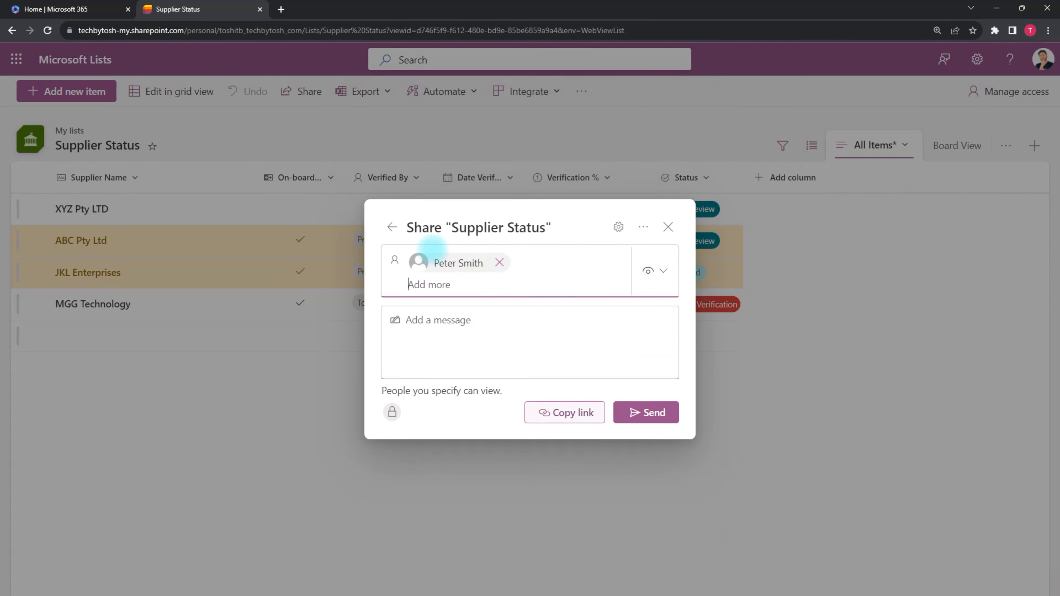
left_click(499, 263)
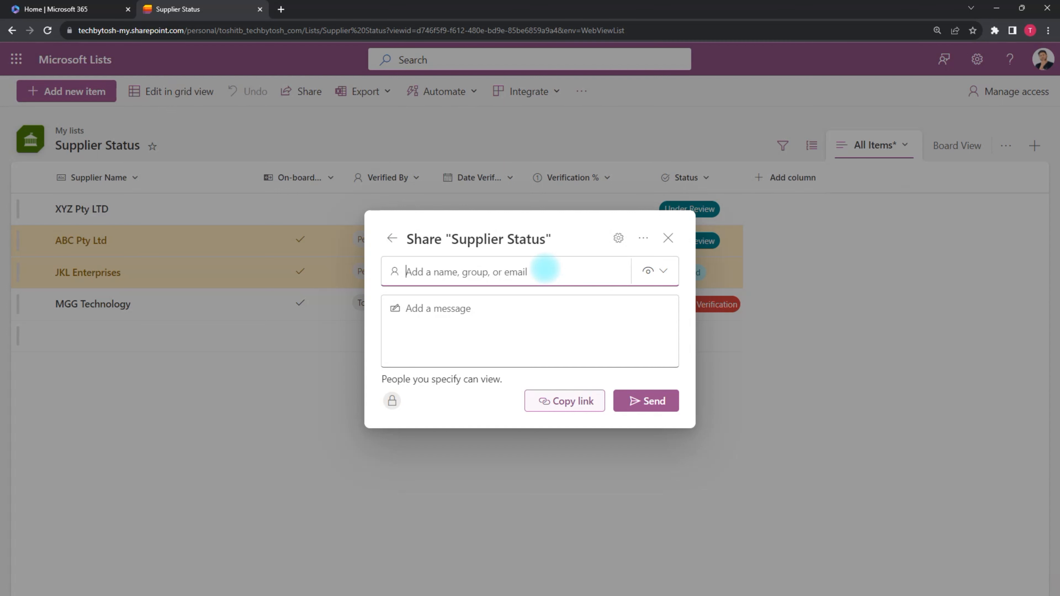
type("test")
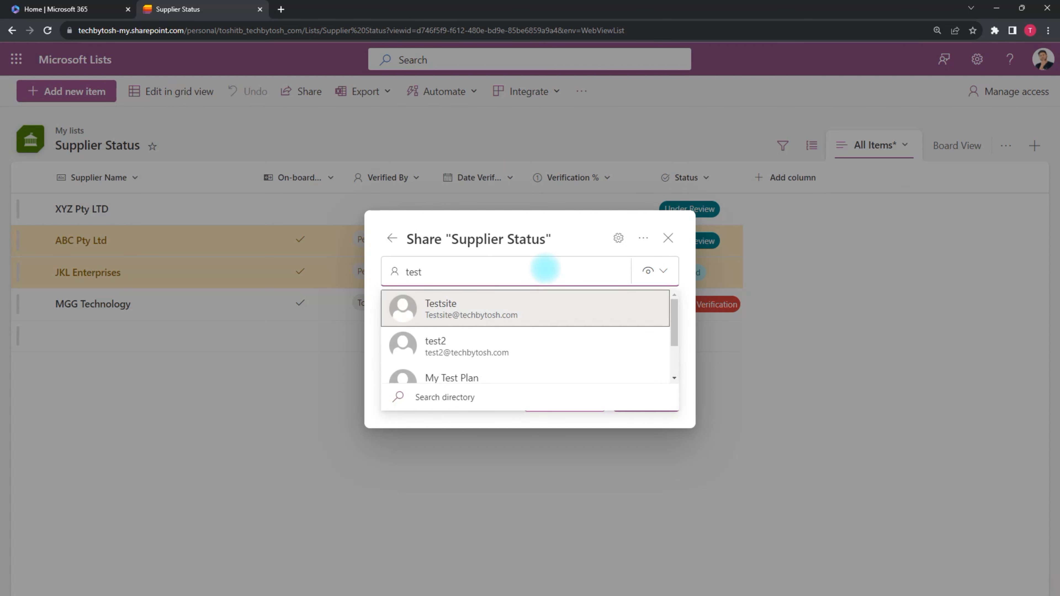
left_click_drag(674, 303, 675, 348)
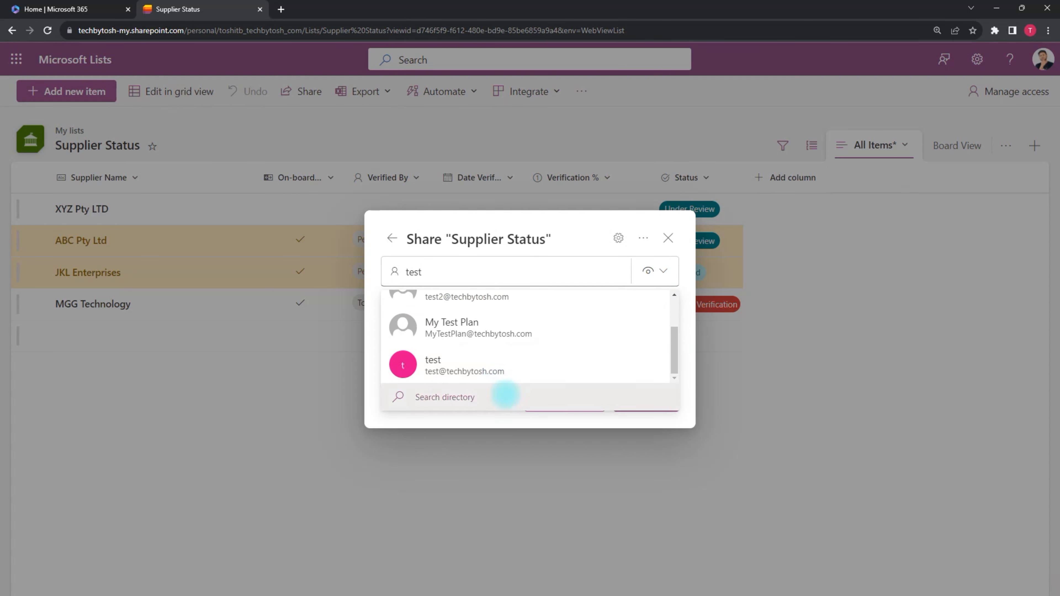
left_click(554, 226)
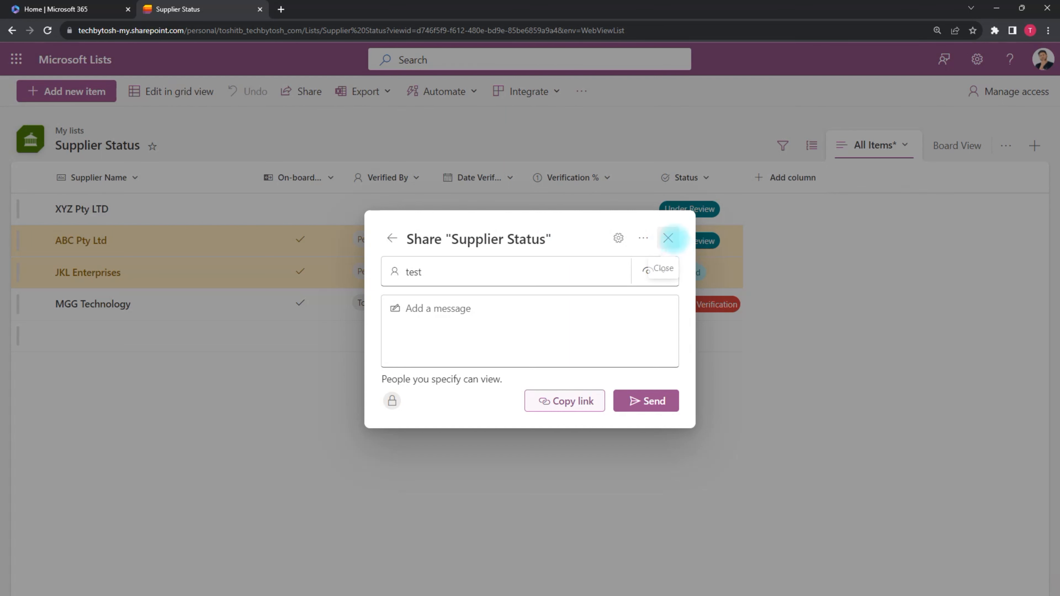
left_click(668, 238)
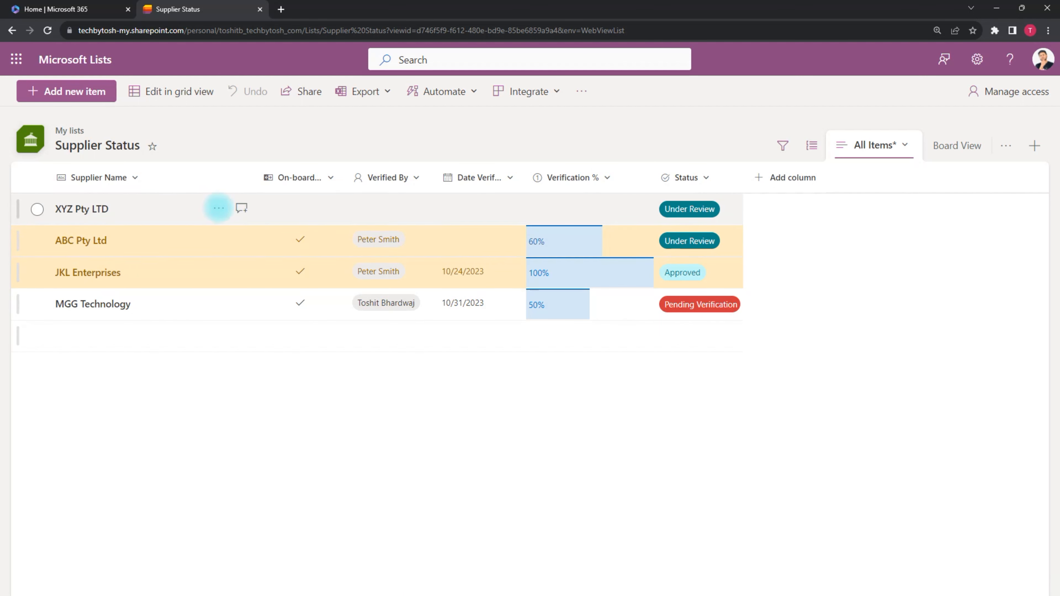
Address a share invitation for only the XYZ Pty LTD item to a colleague, discard it unsent, and deselect the item.
left_click(219, 208)
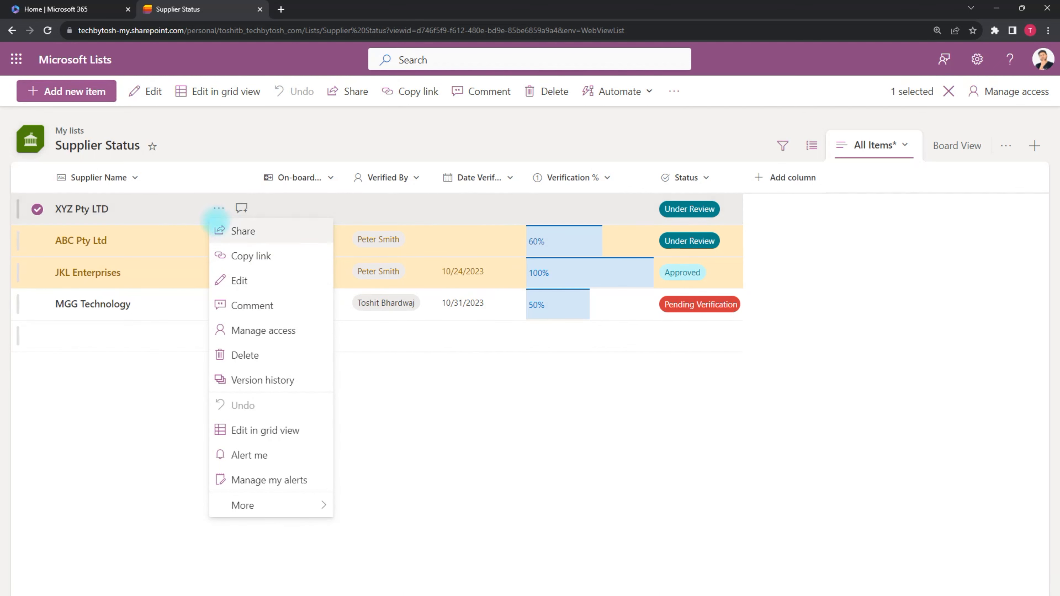
left_click(240, 231)
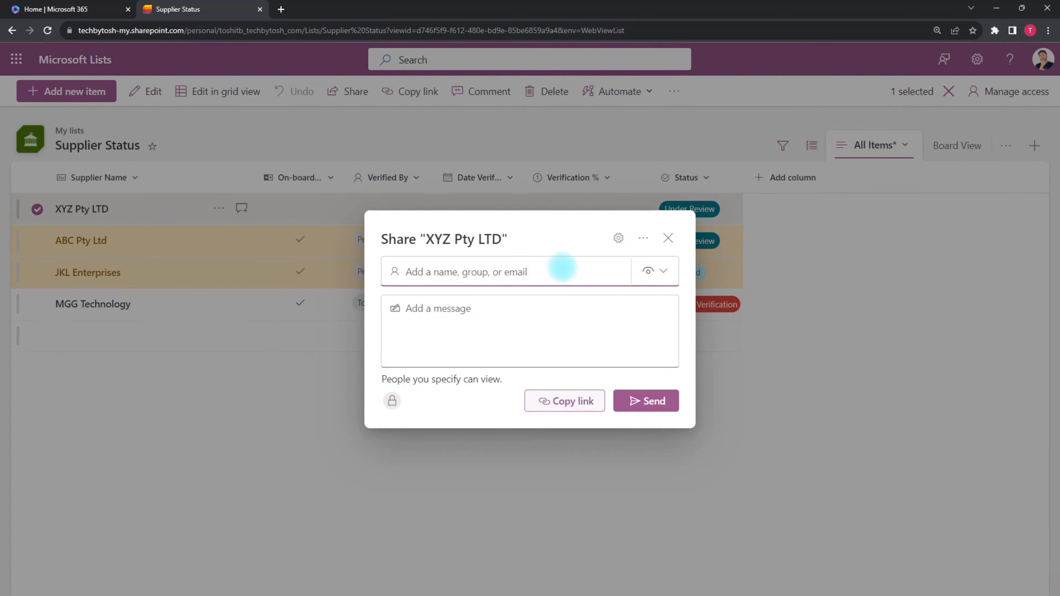
left_click(562, 267)
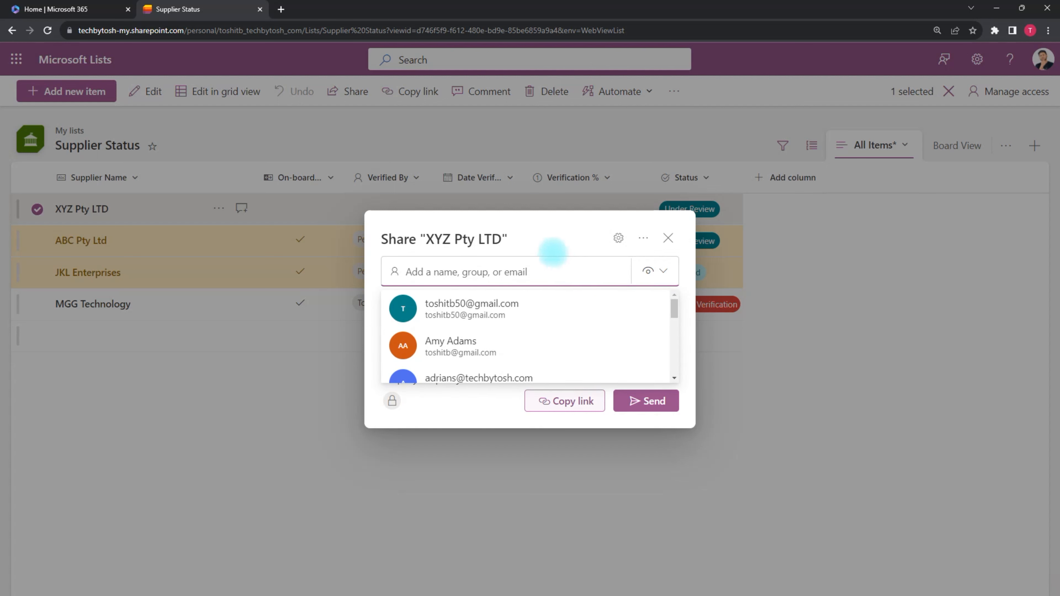
left_click(525, 244)
left_click(448, 272)
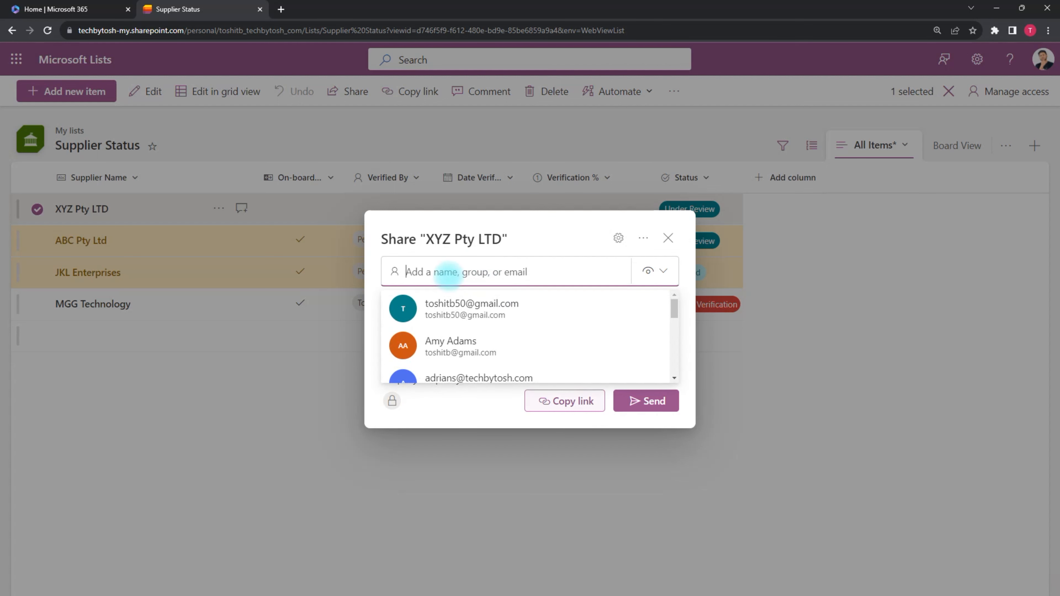
type("pet")
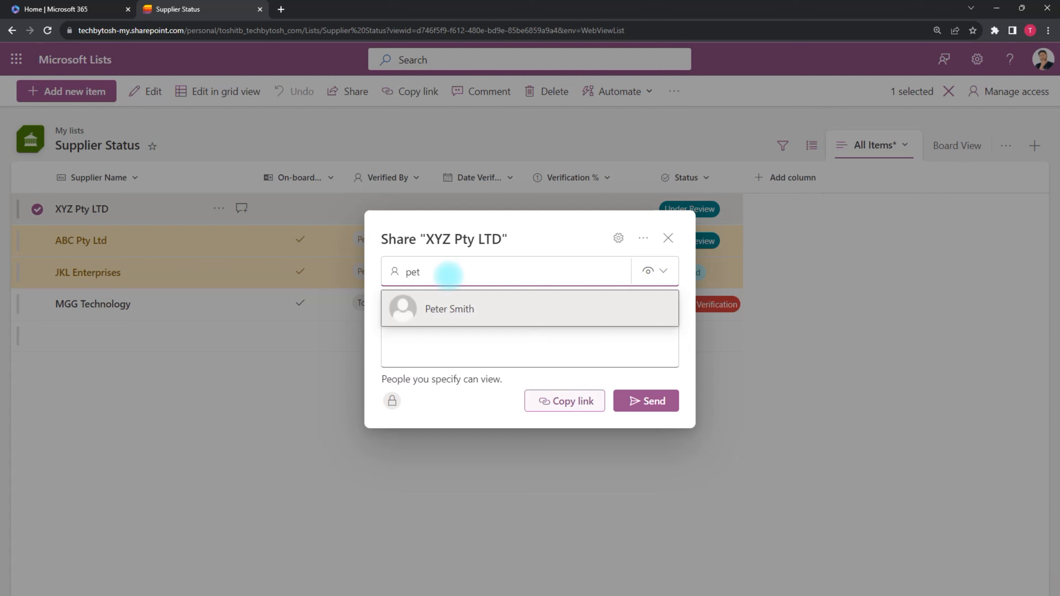
left_click(463, 311)
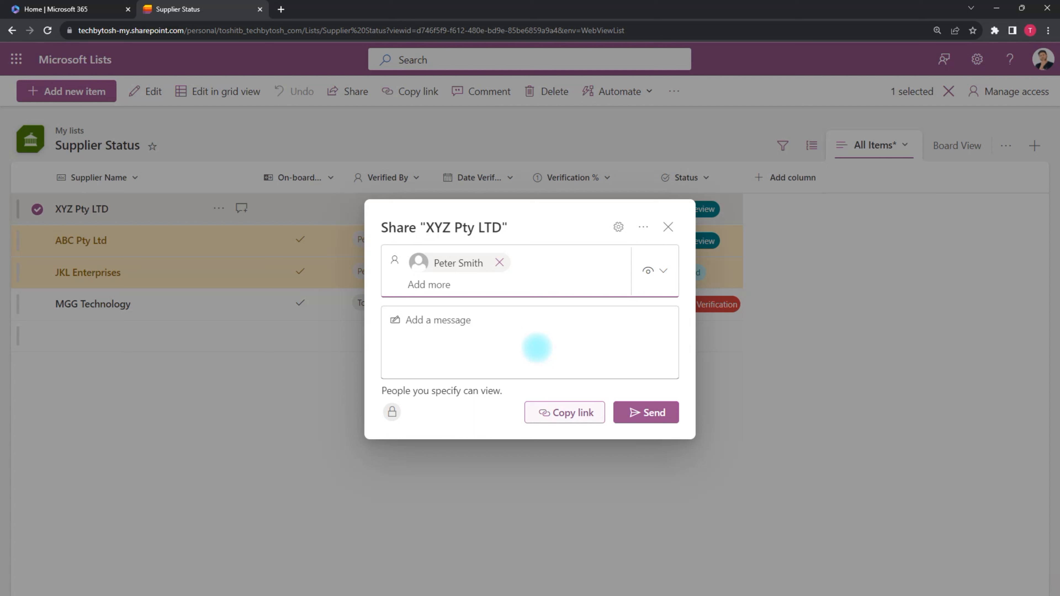
left_click(668, 227)
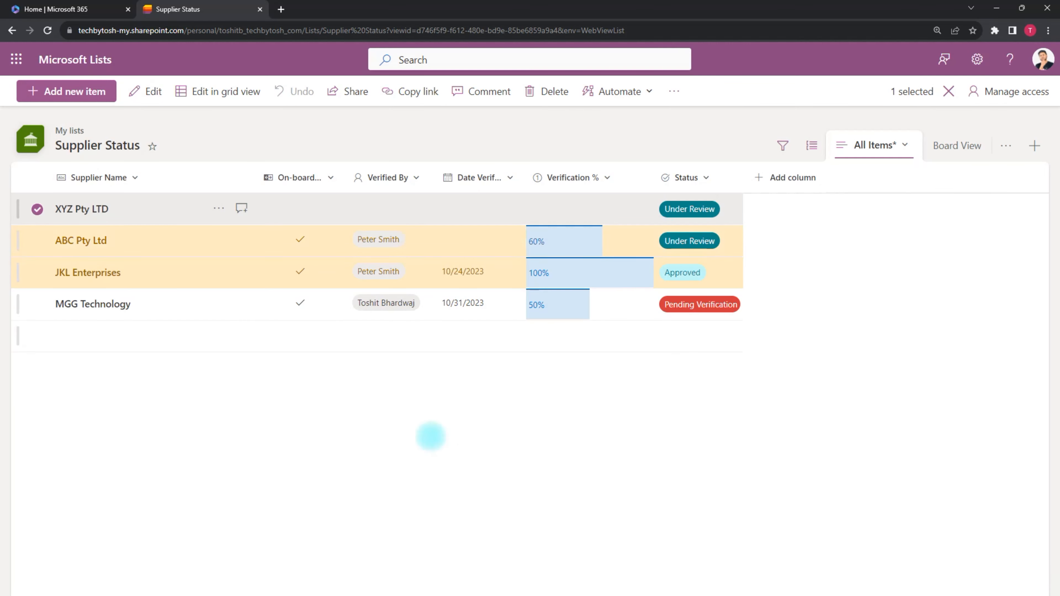
left_click(359, 404)
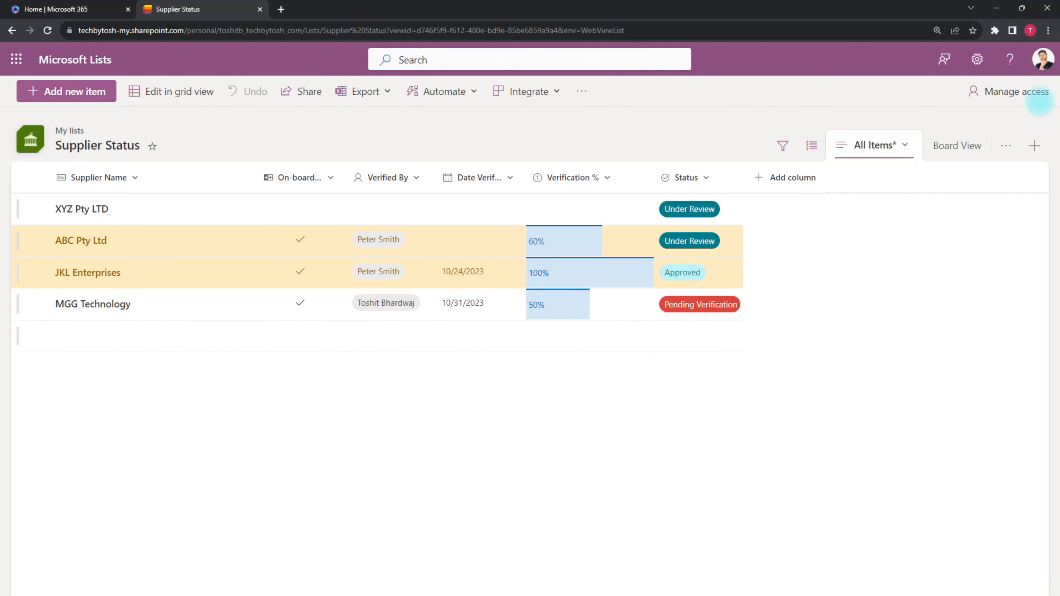
Look at the sharing dialog for the whole list and at the available export formats.
left_click(309, 91)
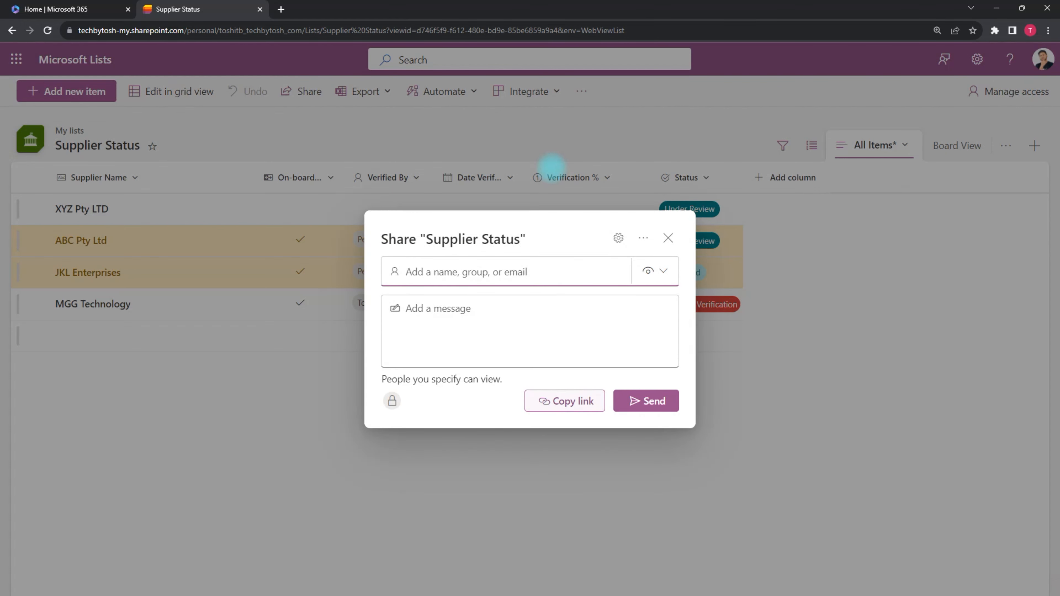
left_click(668, 237)
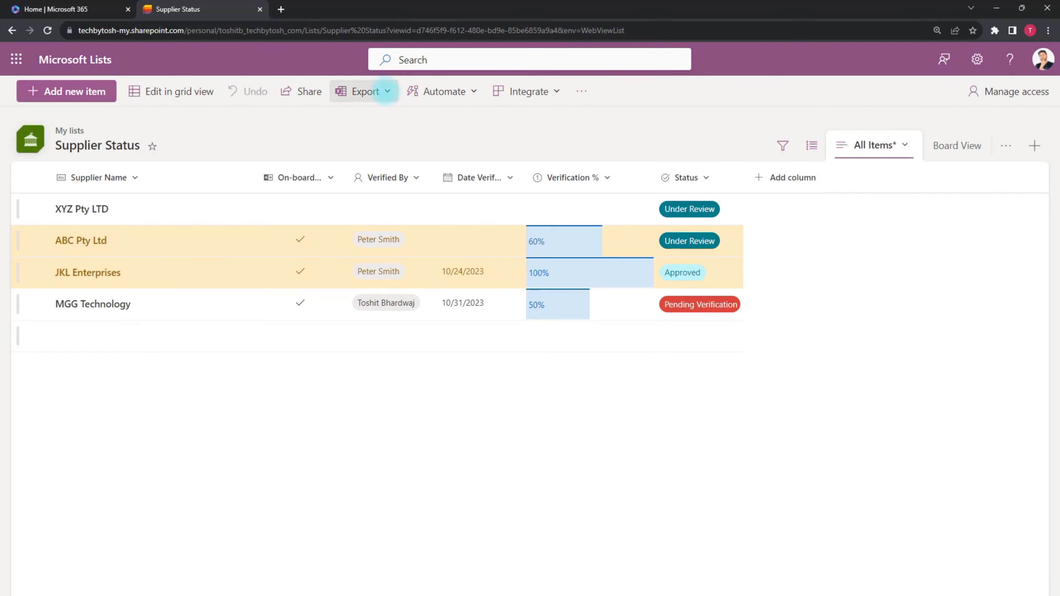
left_click(385, 91)
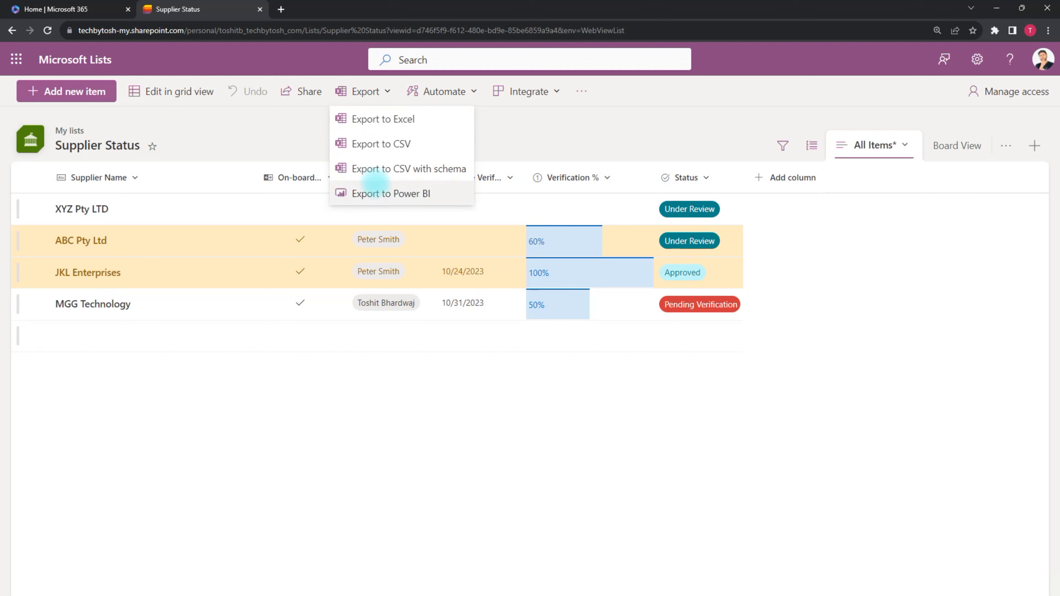
left_click(526, 118)
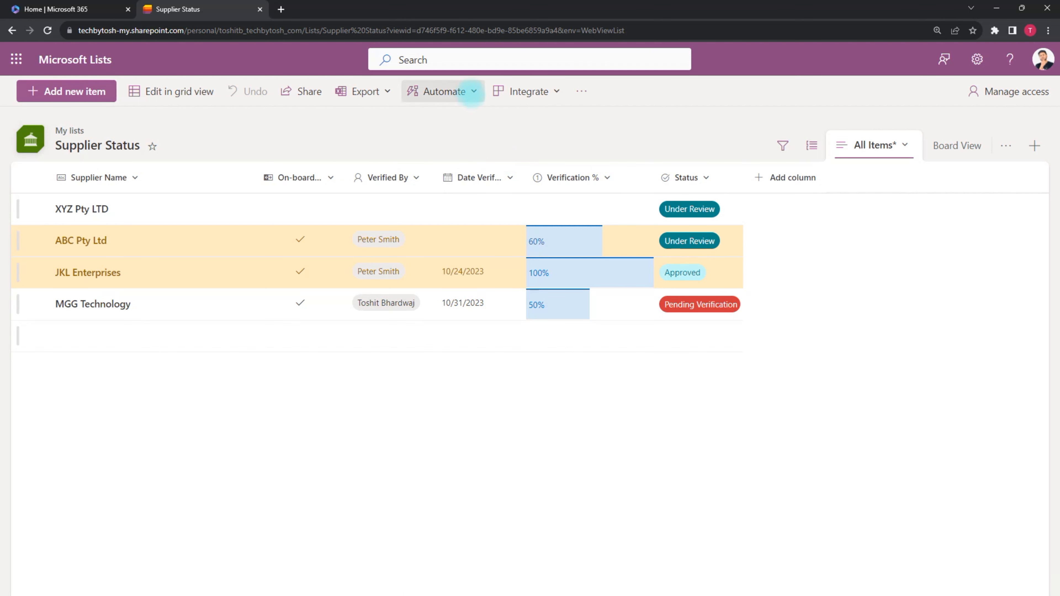
Start a new automation rule that notifies someone when data in a column changes.
left_click(470, 91)
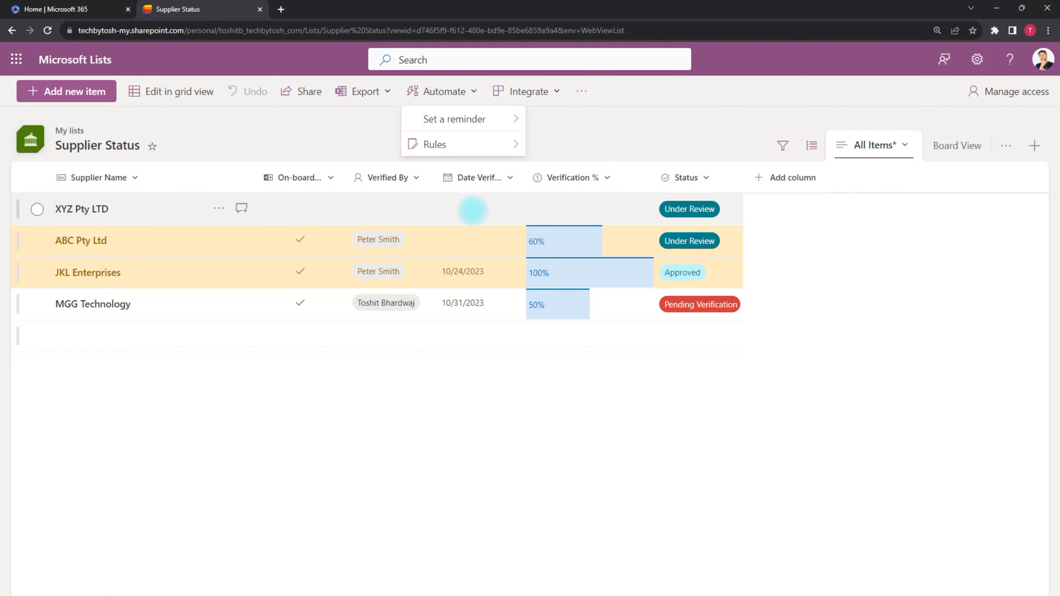
mouse_move(466, 141)
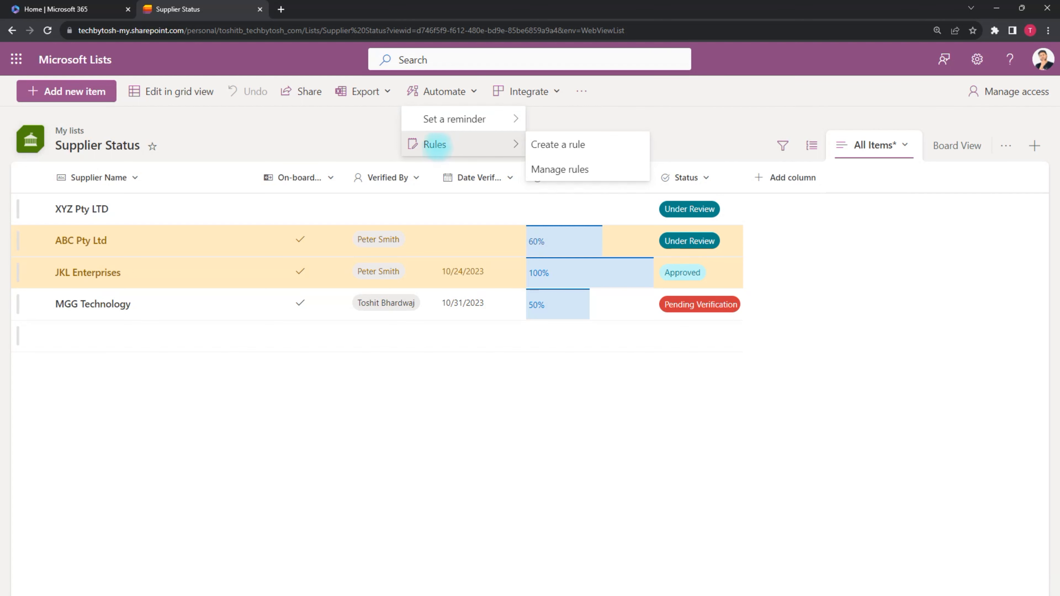
left_click(547, 144)
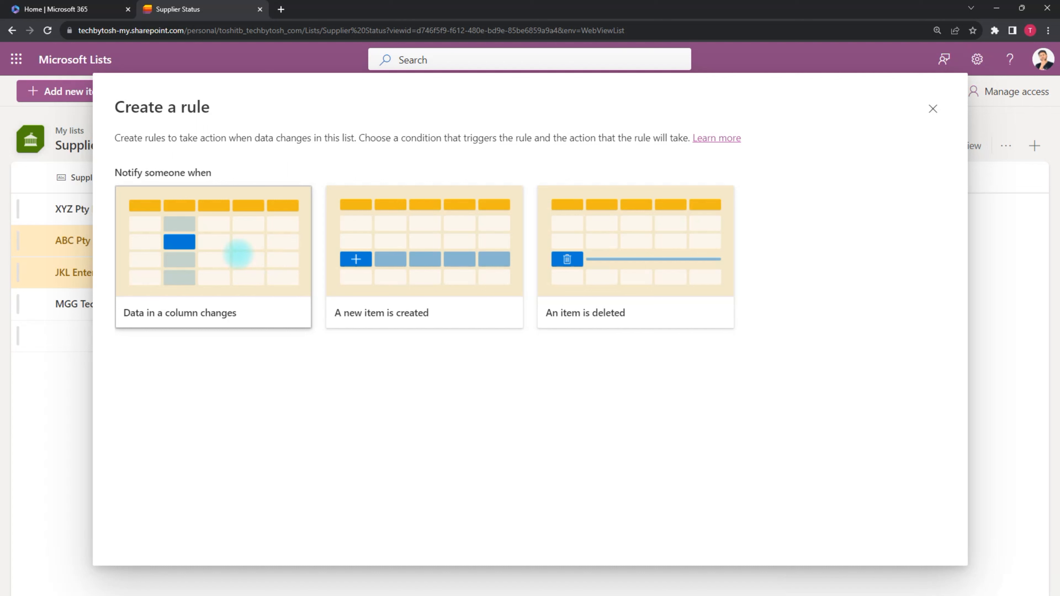
left_click(238, 253)
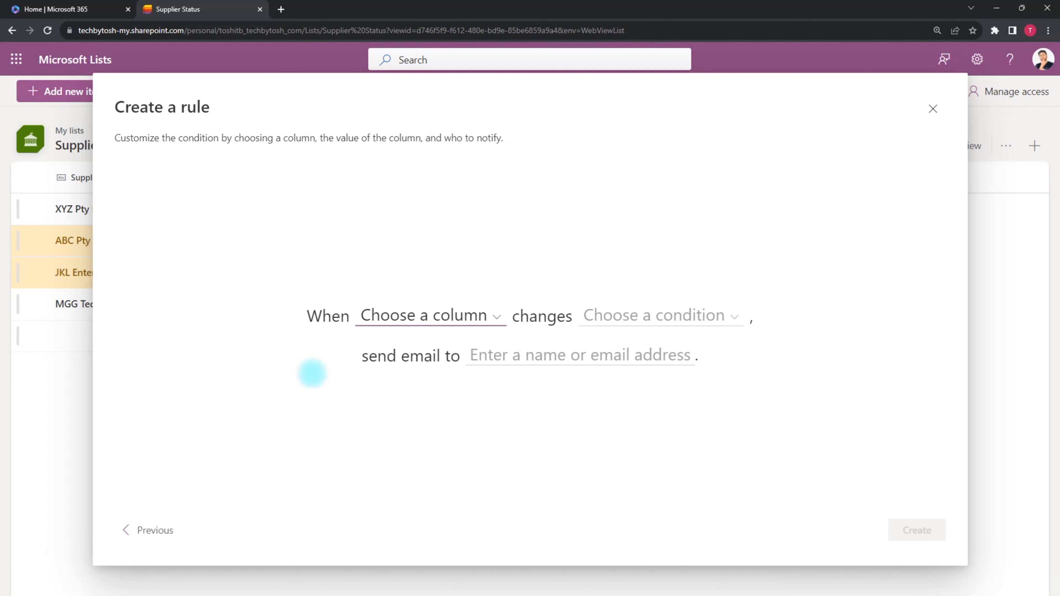
Set Status as the column whose changes trigger the rule, replacing the initial choice of Verification %.
left_click(496, 316)
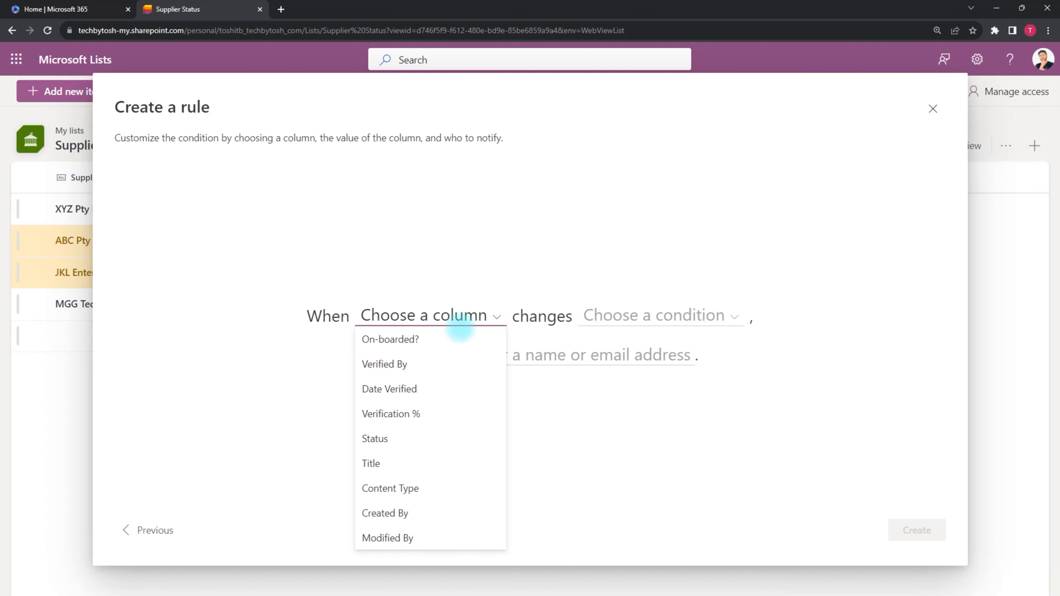
left_click(397, 414)
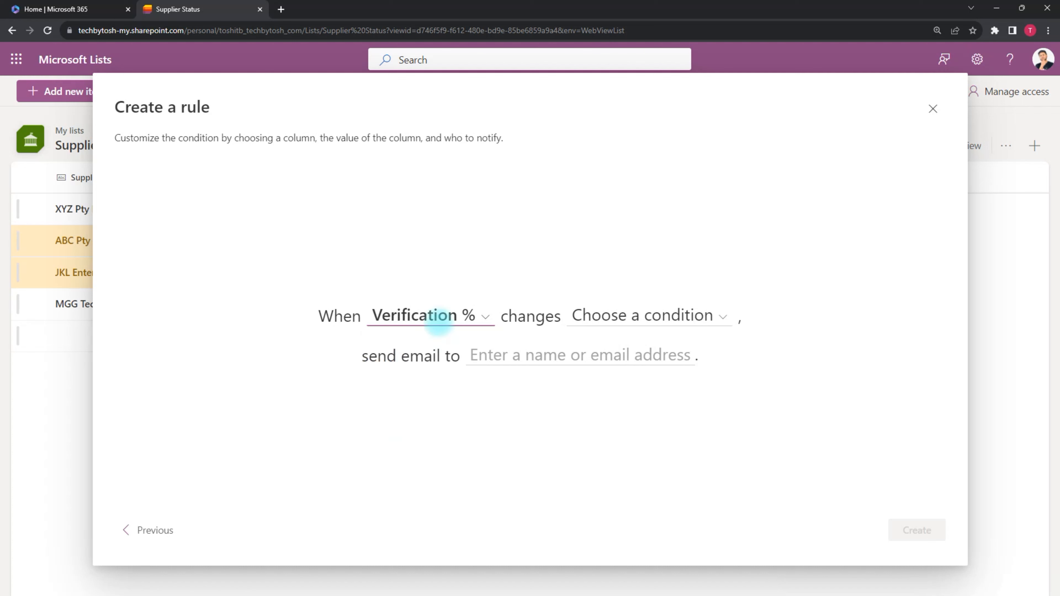
left_click(446, 318)
left_click(389, 439)
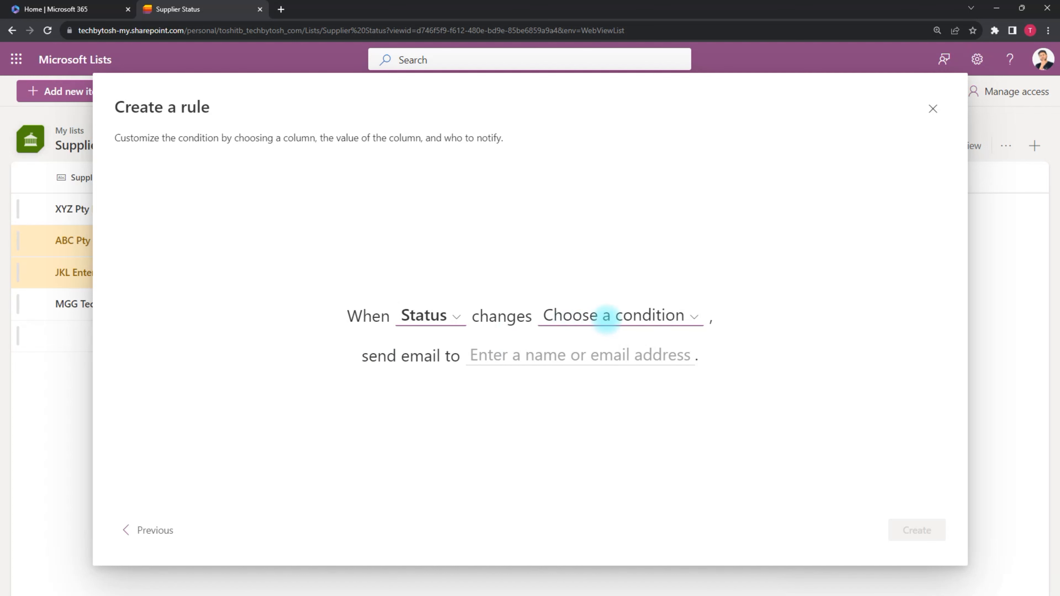
Set the rule to trigger when Status changes to Approved, and activate its email recipient field.
left_click(606, 317)
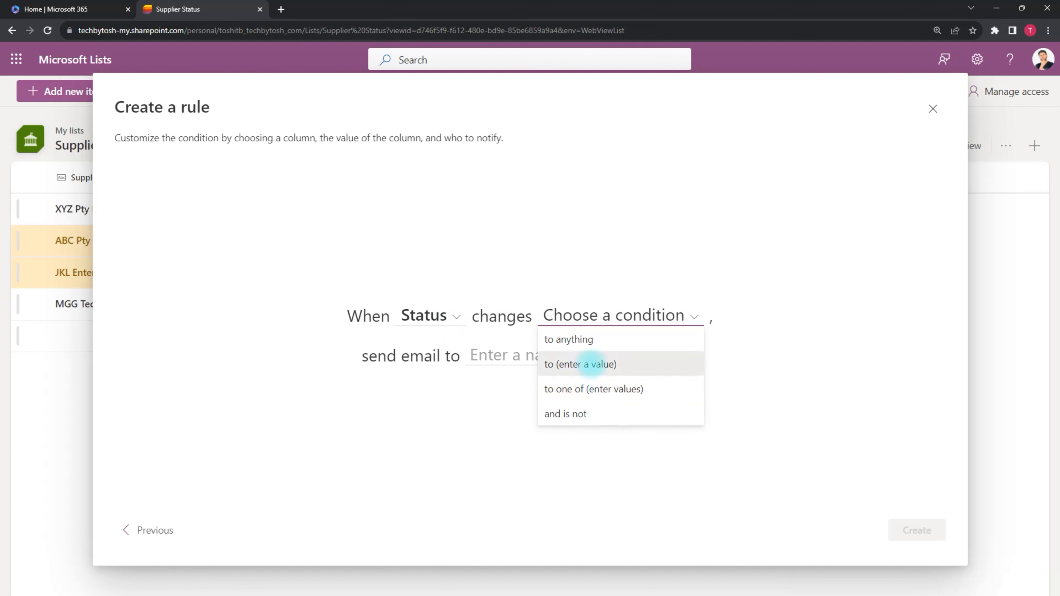
left_click(591, 363)
left_click(648, 318)
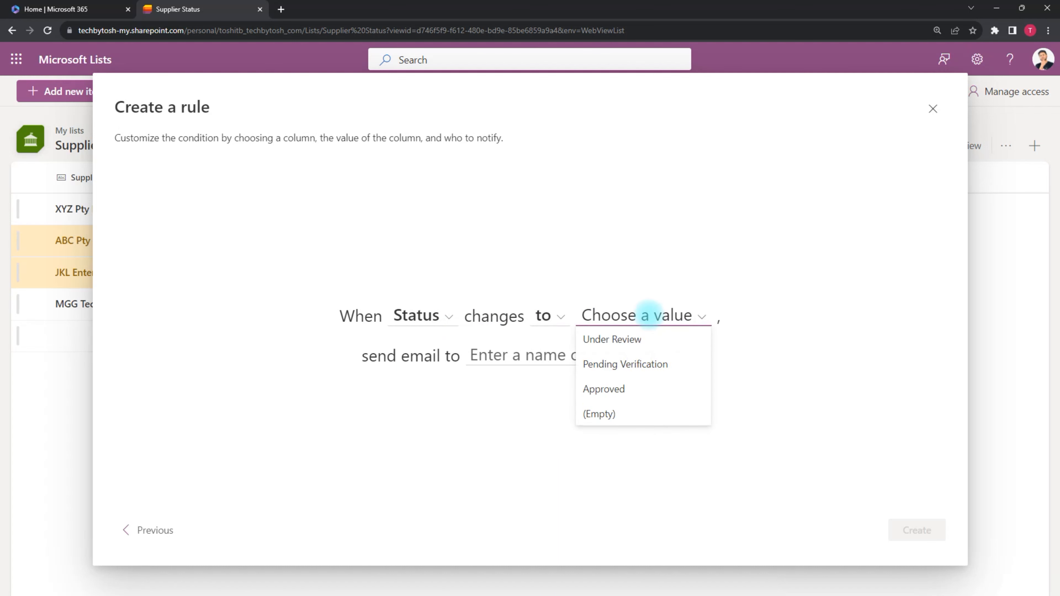
left_click(631, 390)
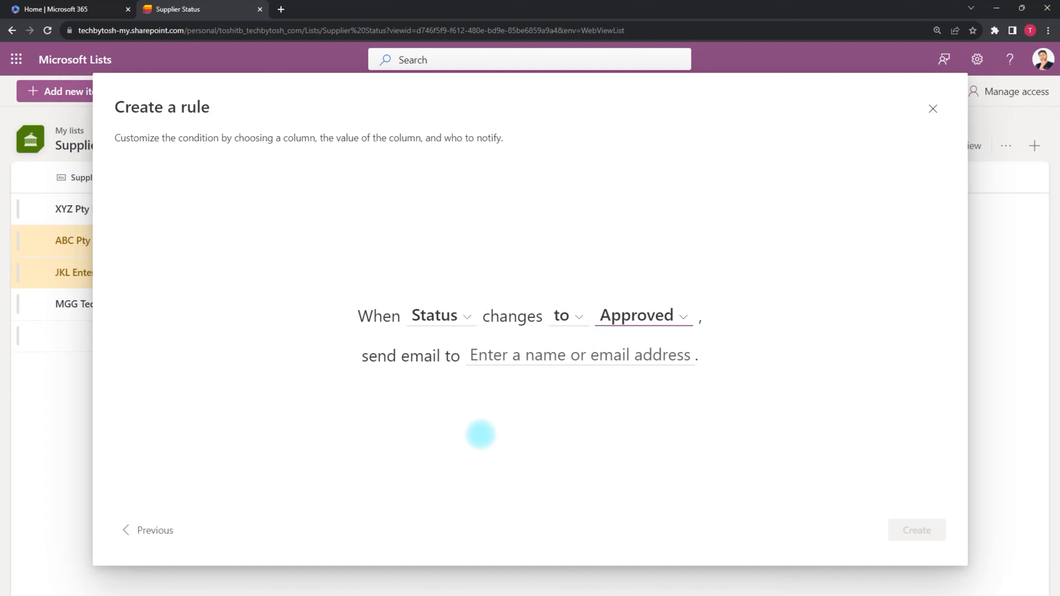
left_click(579, 351)
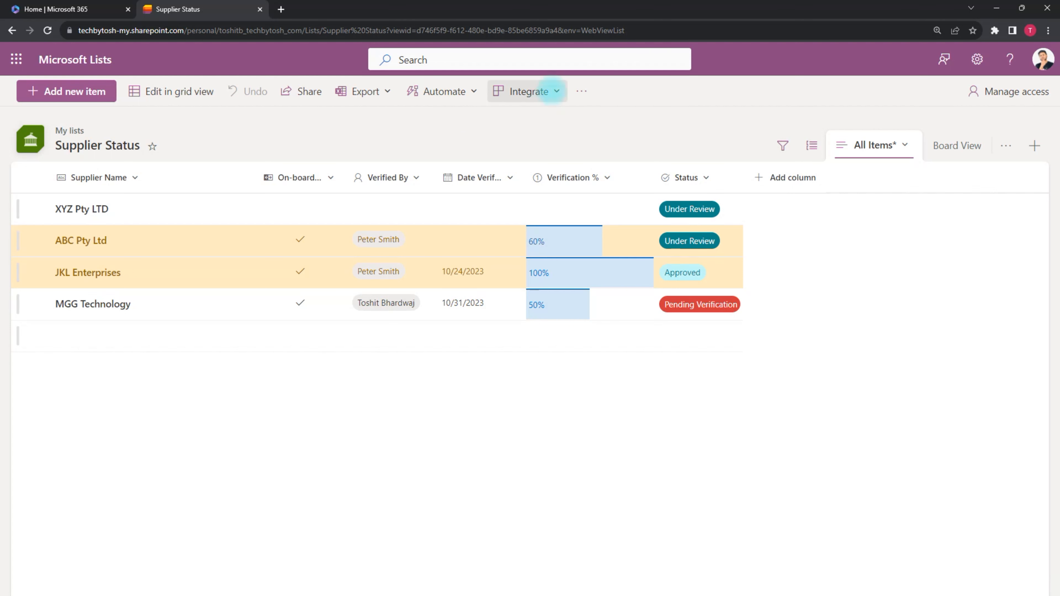
Look at the Power Apps integration options available for the list, then dismiss them.
left_click(552, 91)
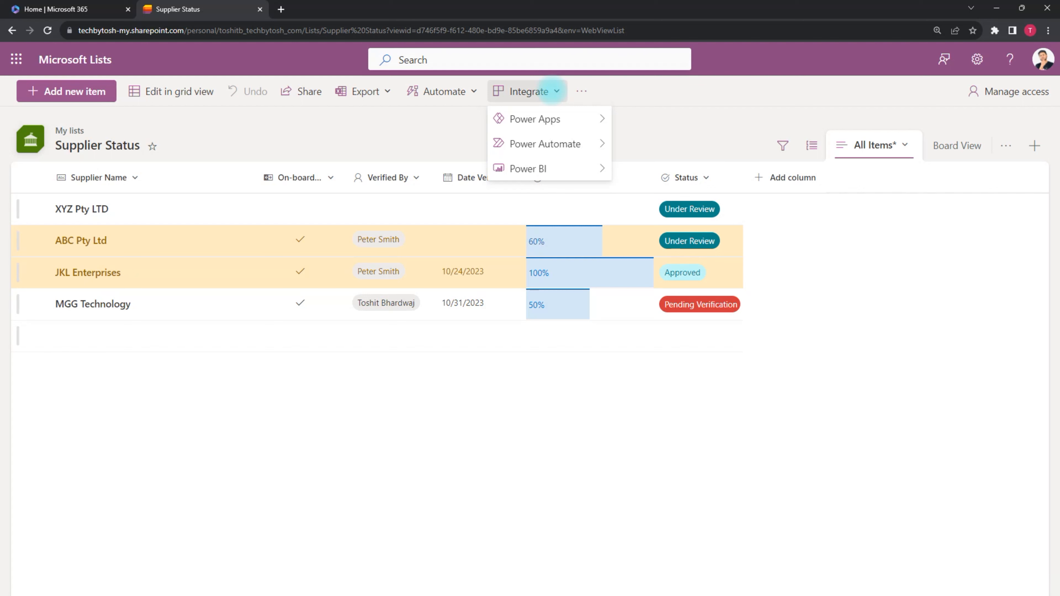
mouse_move(541, 115)
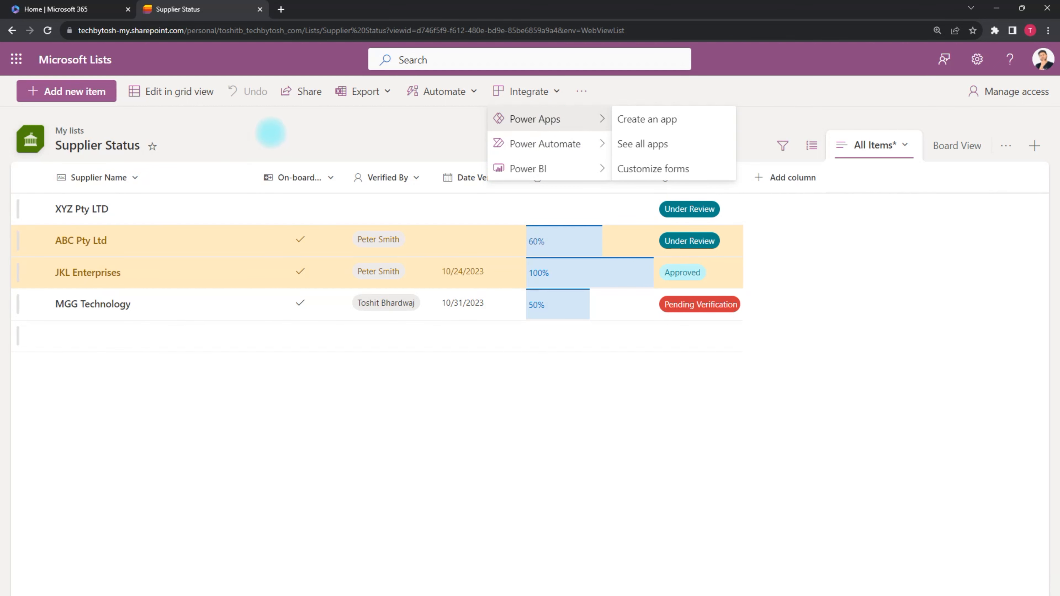
left_click(270, 133)
Look at the form for adding a new supplier, try its On-boarded? option, and close the form without saving.
left_click(63, 91)
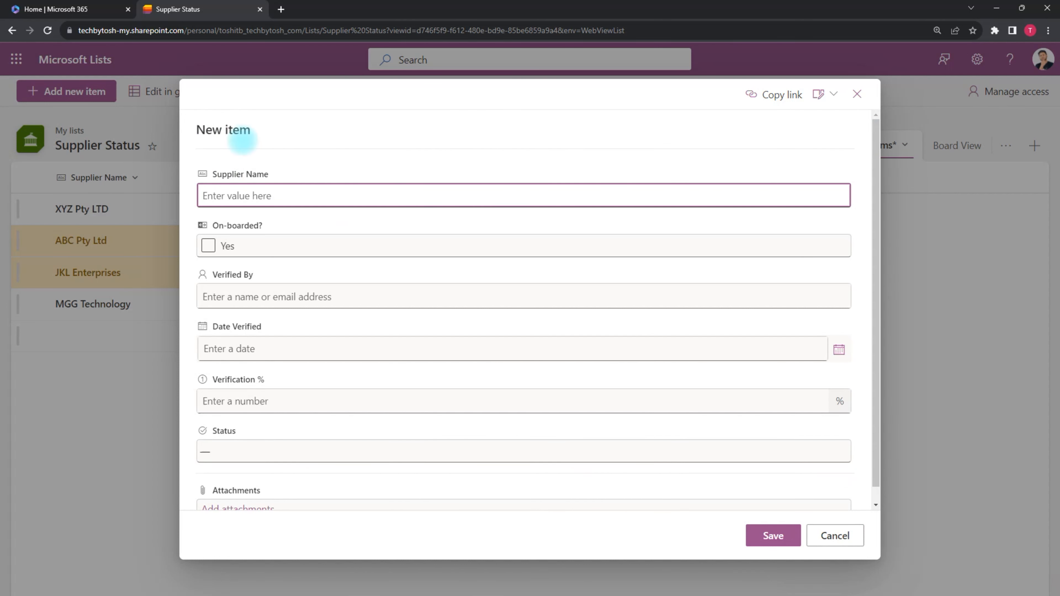
left_click(684, 257)
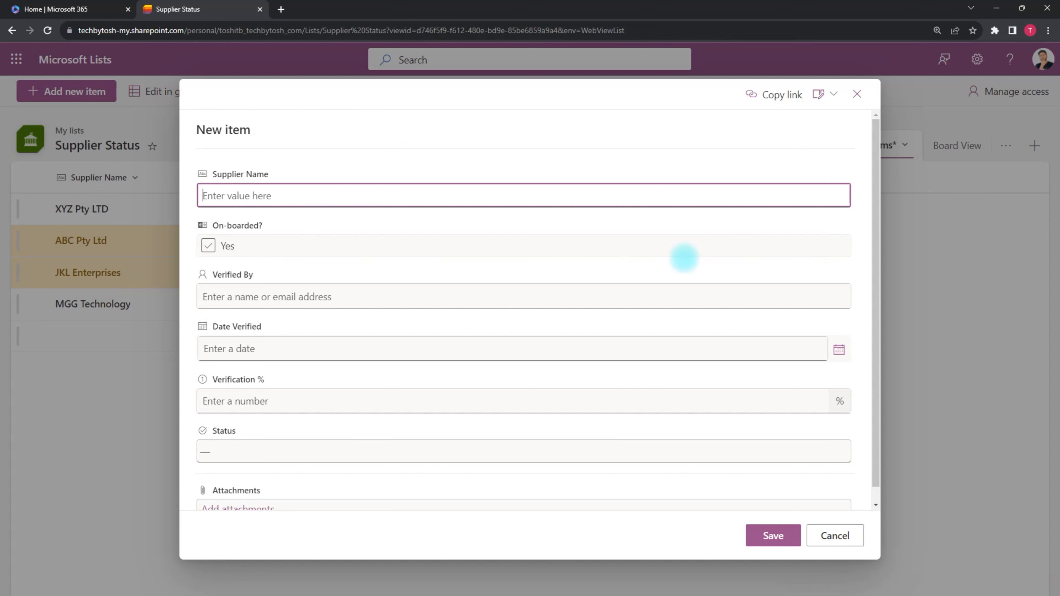
left_click(434, 240)
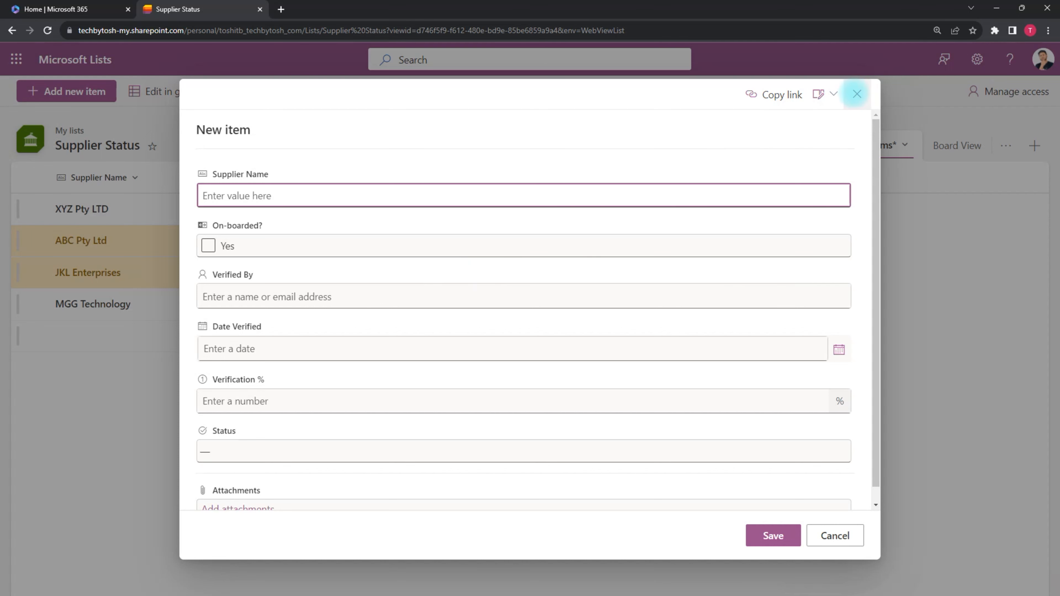
left_click(855, 94)
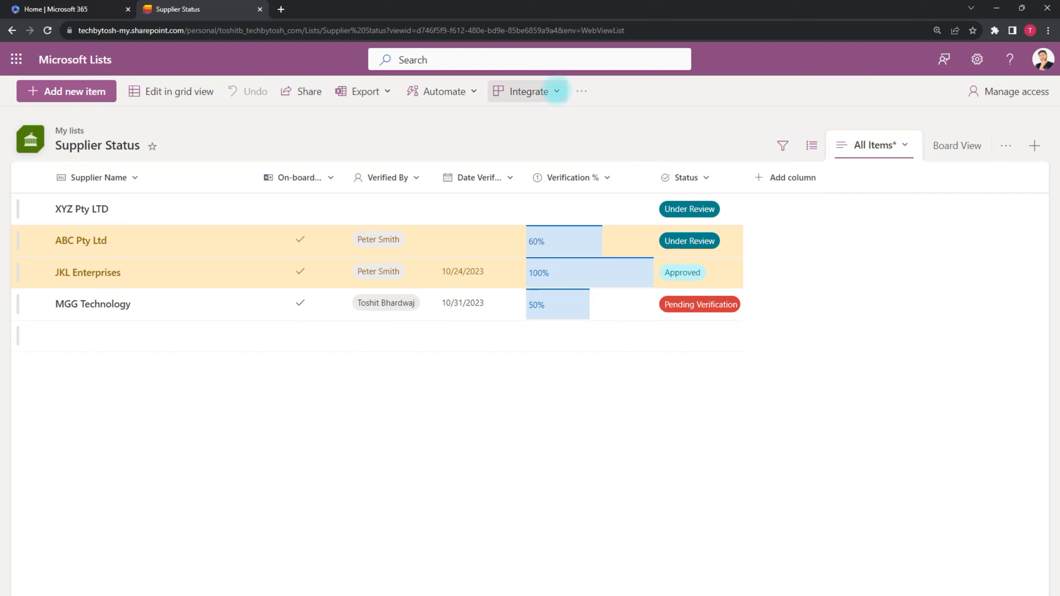
Look through the full set of Power Automate templates for creating a flow from the list, and leave without choosing one.
left_click(555, 91)
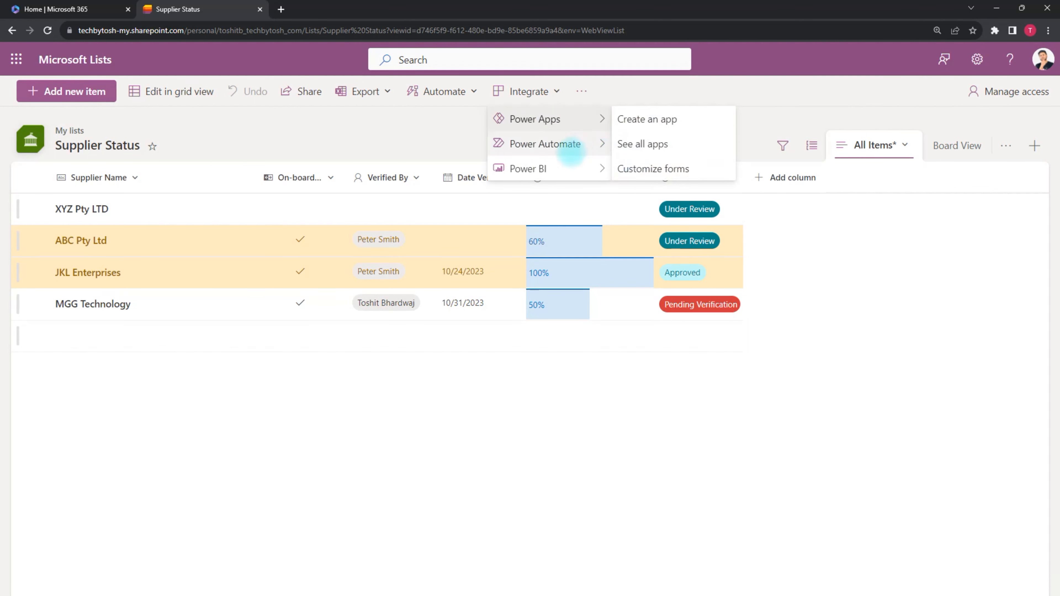
mouse_move(570, 145)
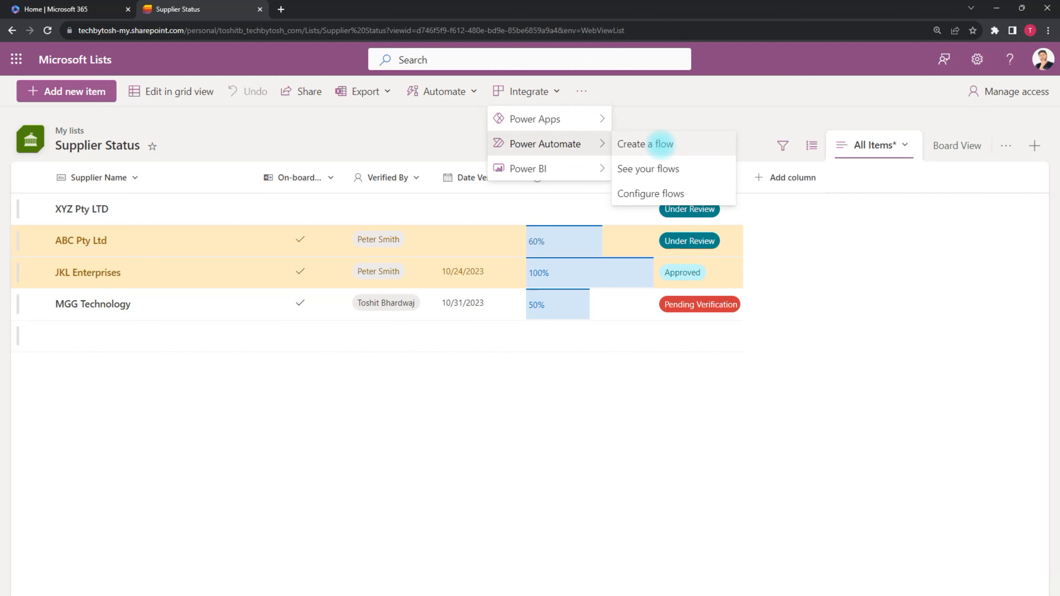
left_click(661, 144)
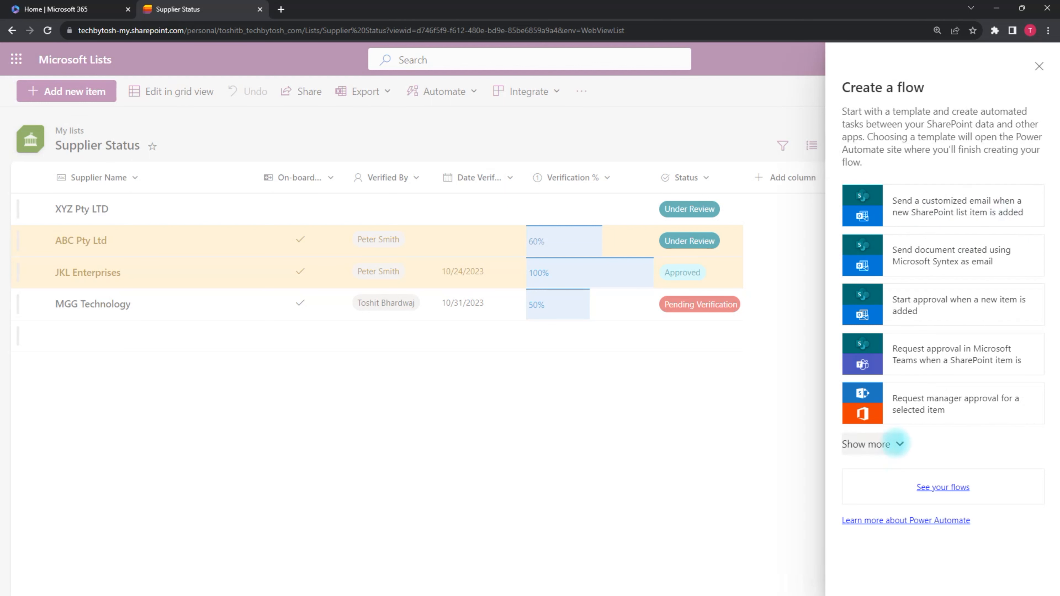
left_click(898, 443)
scroll(984, 389, "down", 5)
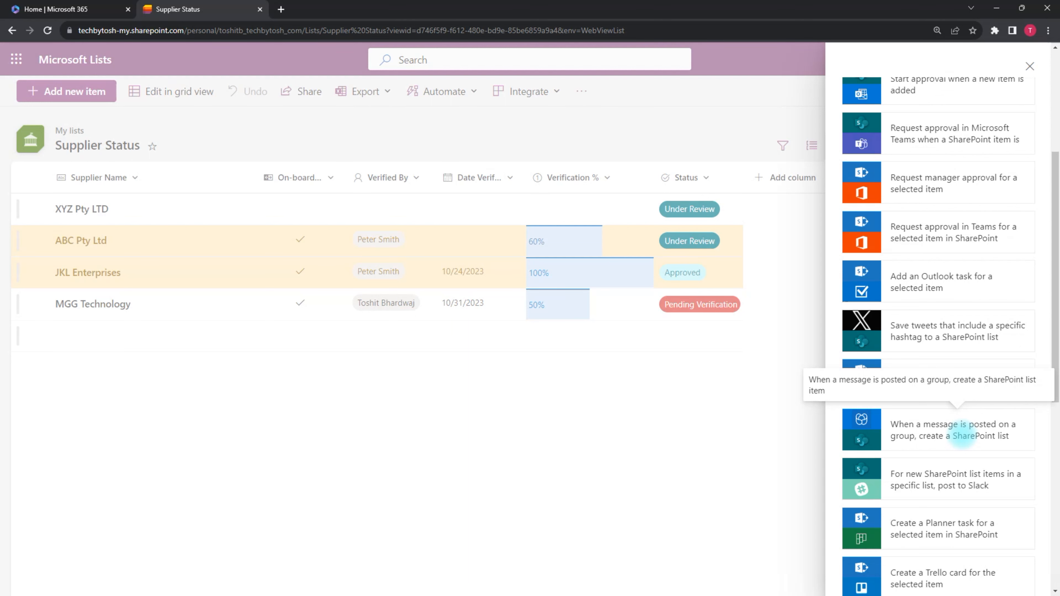
scroll(1053, 288, "up", 5)
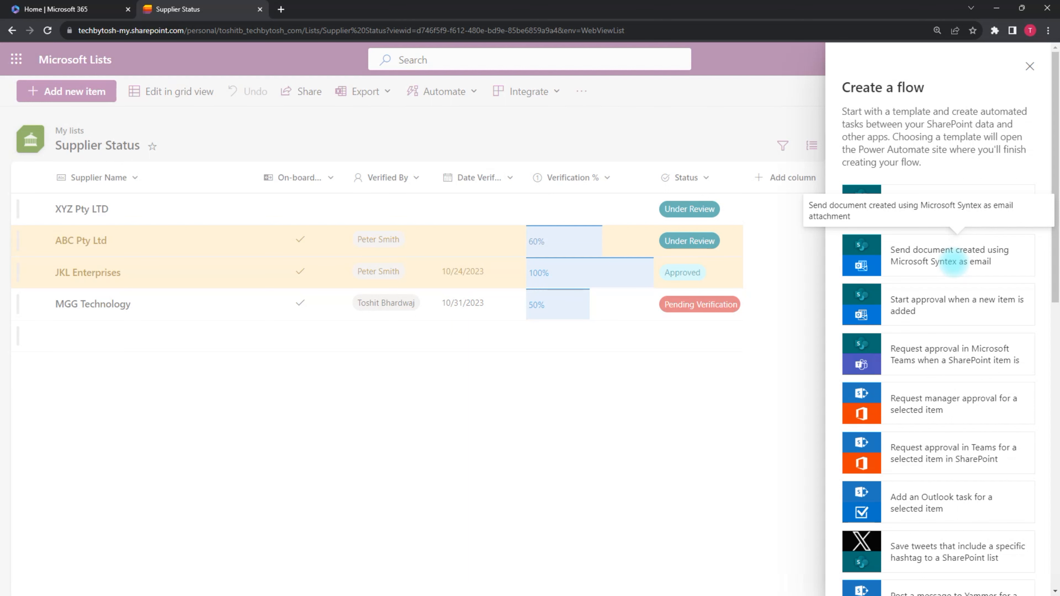
left_click(587, 428)
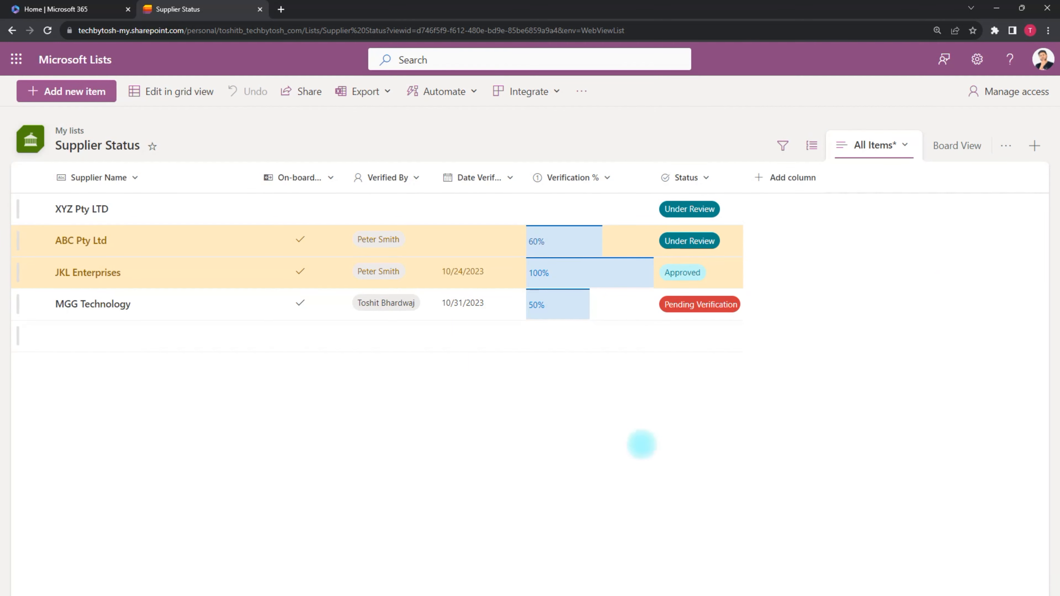
Open a new alert for the list and review its title, recipients, delivery method, change type, filter and timing options.
left_click(582, 91)
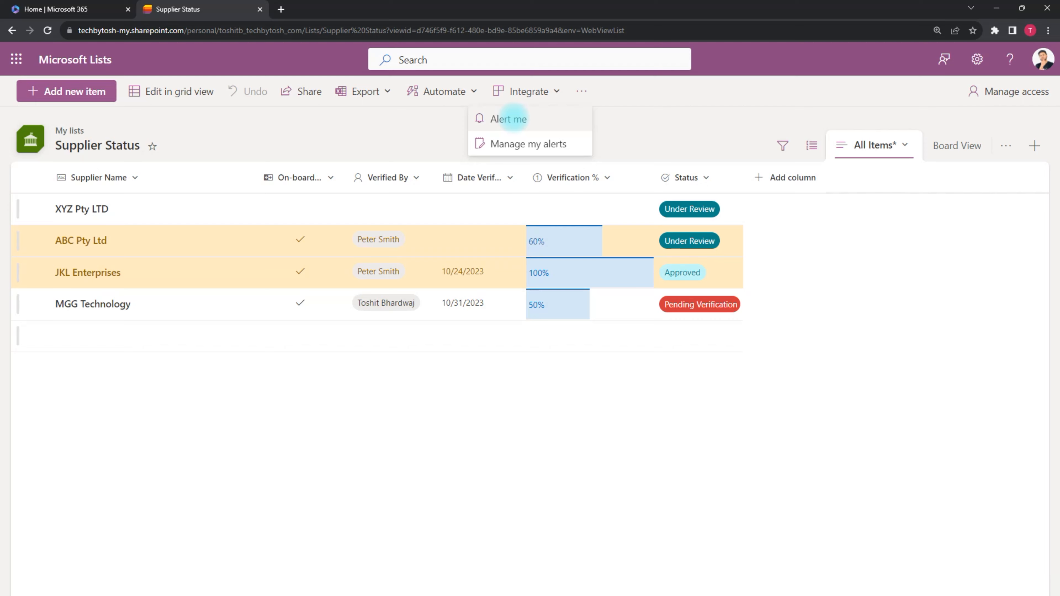
left_click(514, 119)
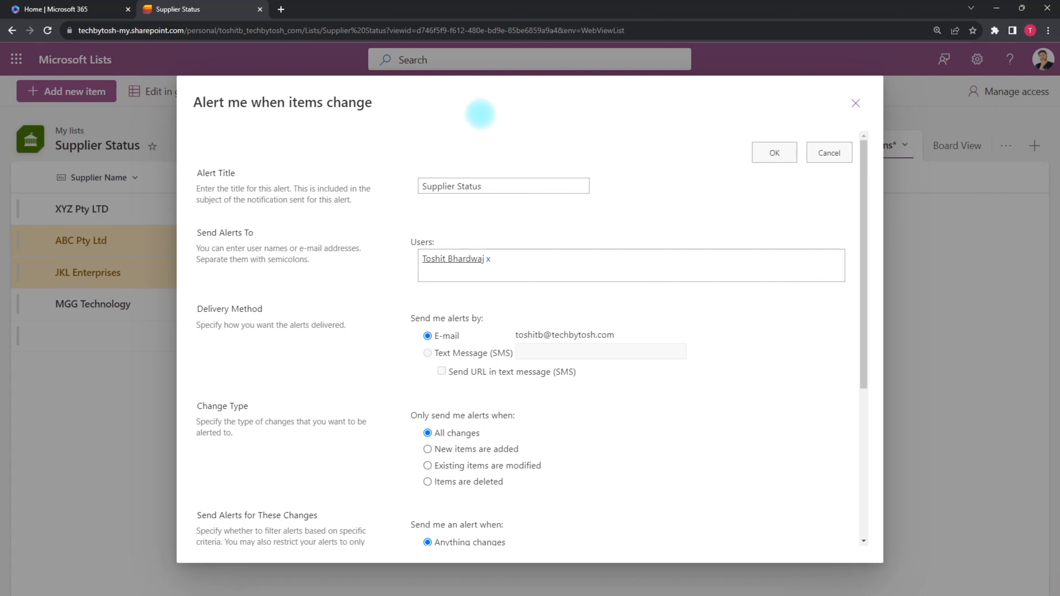
left_click_drag(864, 147, 864, 173)
left_click(517, 150)
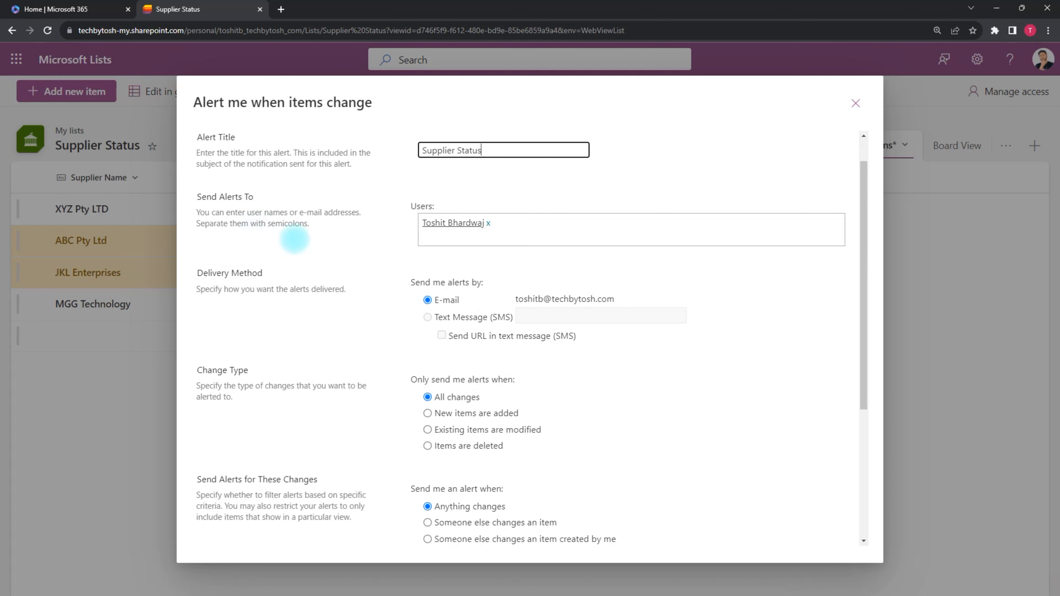
scroll(391, 315, "down", 2)
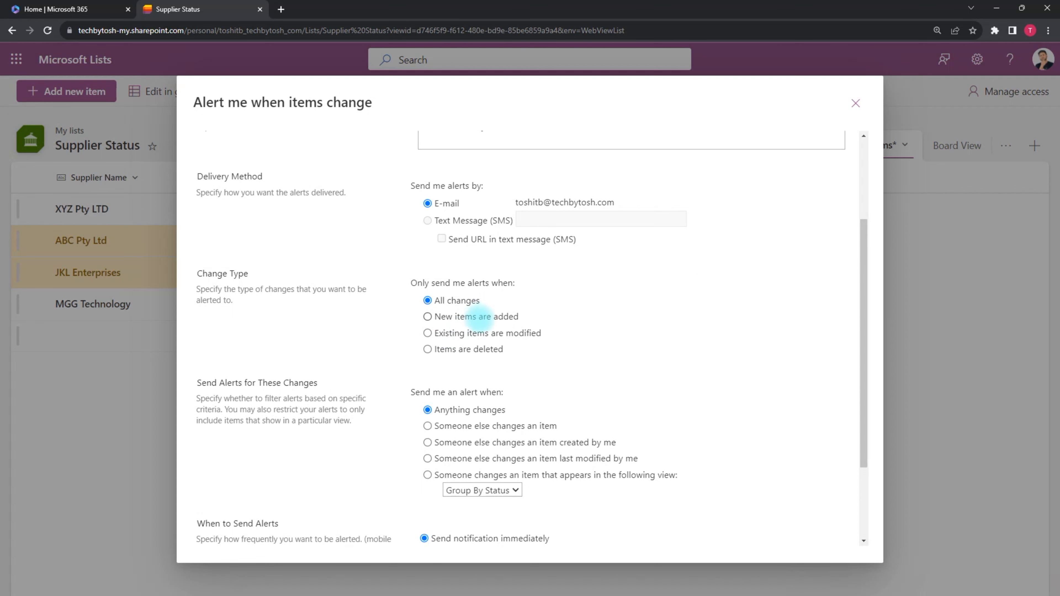
left_click_drag(862, 244, 866, 339)
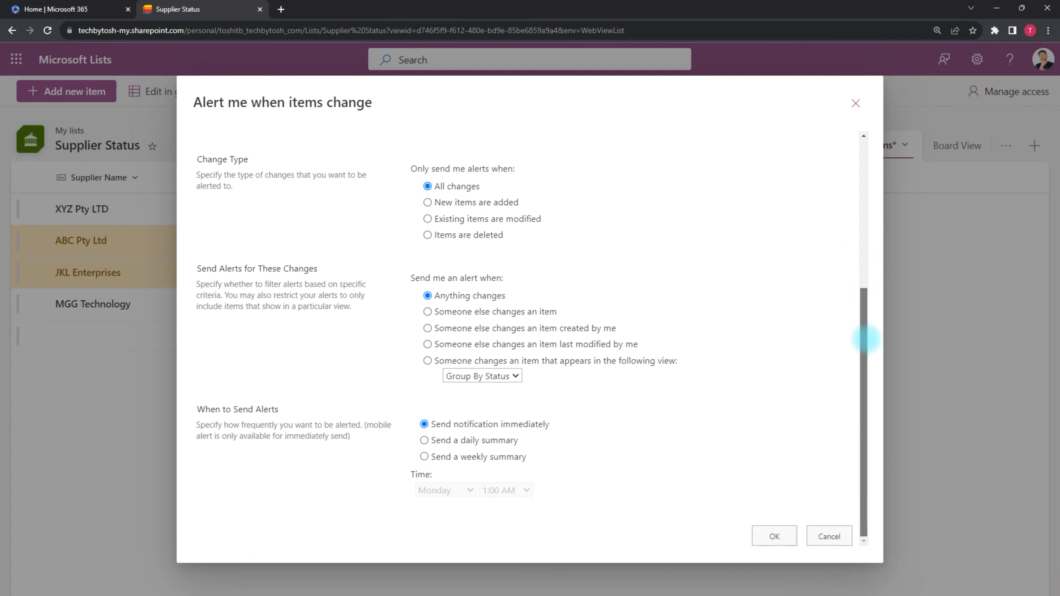